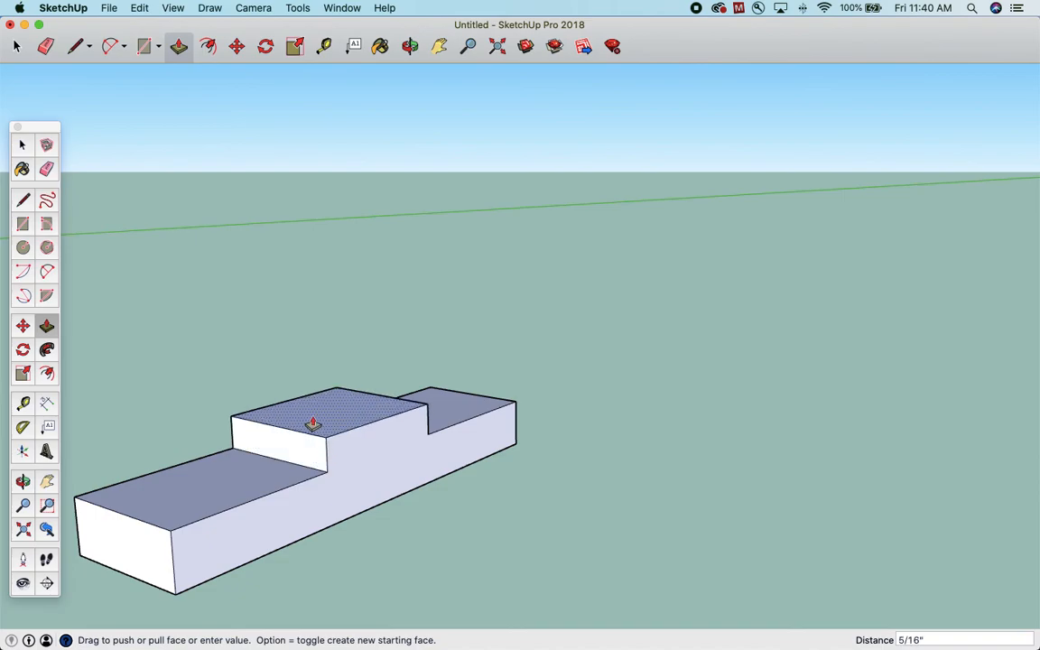
Push/Pull the raised middle block's top face upward by .188 inch and by a further .5 inch
text(.188)
key(Return)
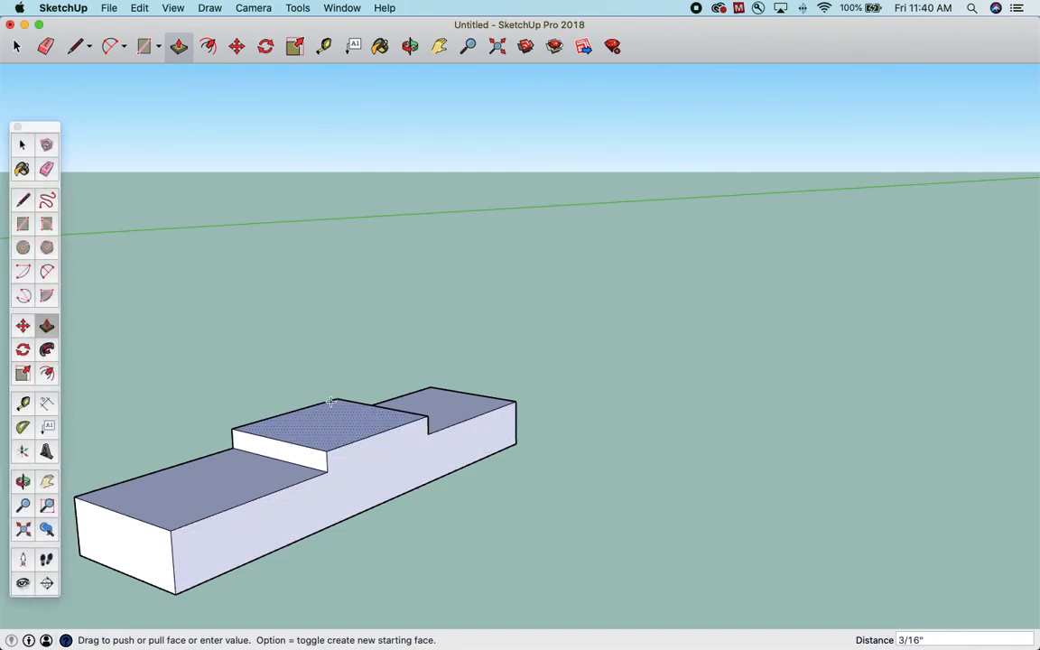
click(49, 325)
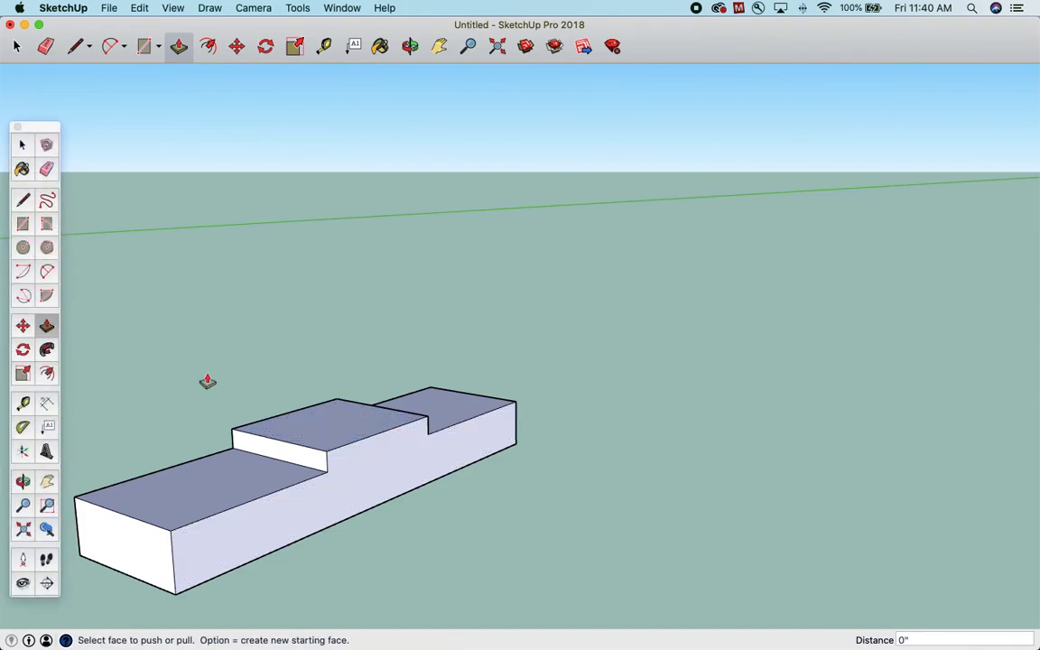
drag(326, 415, 323, 400)
text(.5)
key(Return)
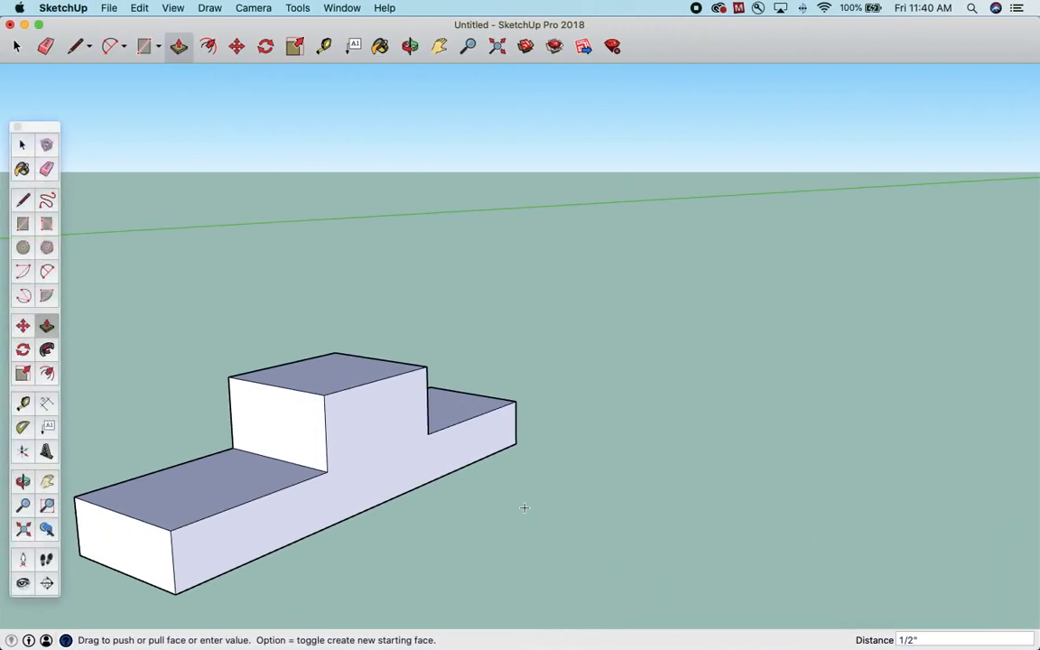
Draw vertical lines down the long side face from the raised block's two lower corners, past the bottom edge
click(26, 195)
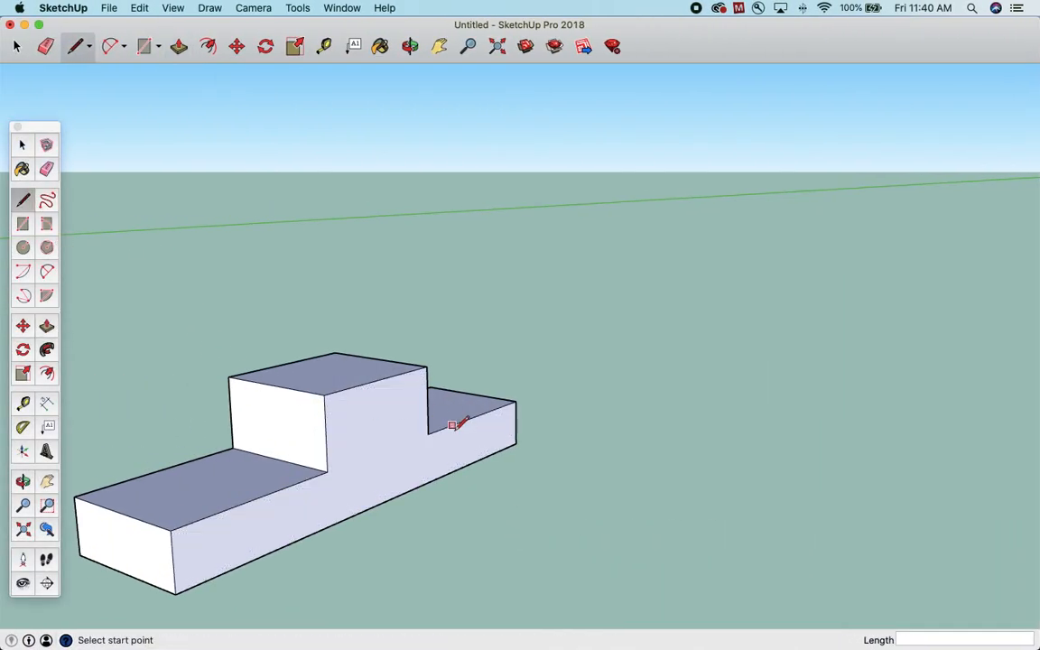
click(428, 433)
click(429, 522)
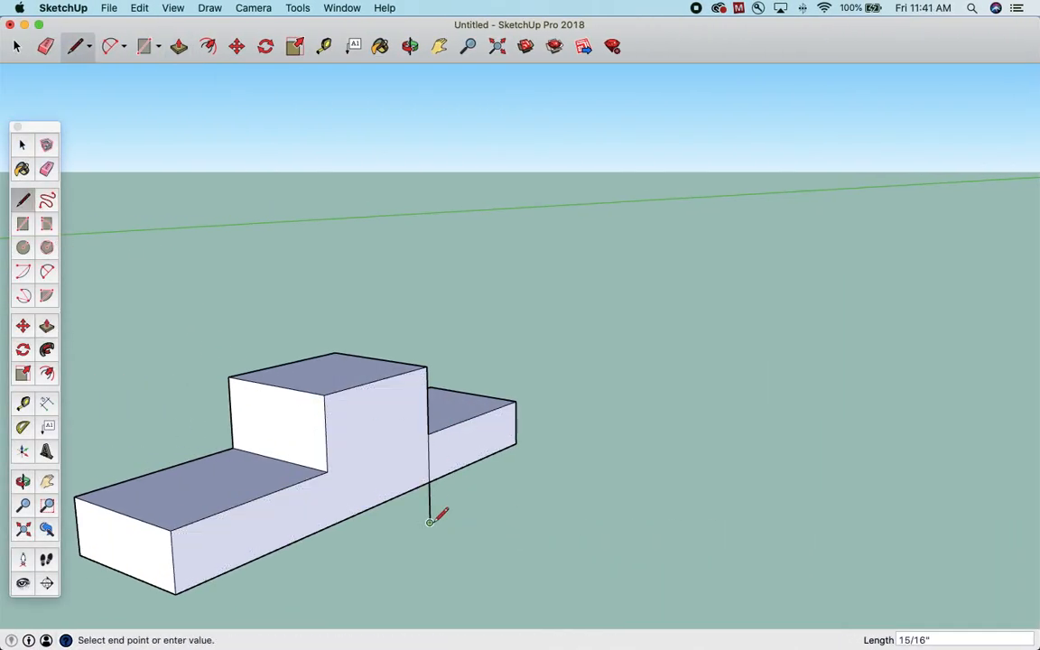
key(Escape)
click(328, 470)
click(330, 560)
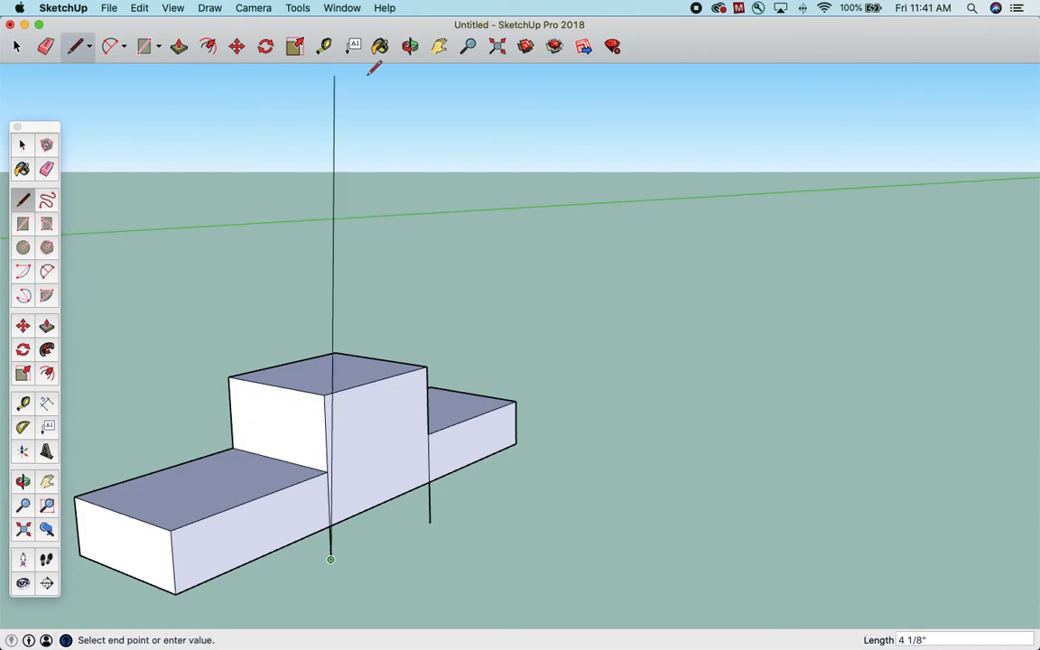
Draw two lines across the underside along the red axis, starting where the vertical lines meet the bottom edge
click(410, 46)
drag(402, 283, 397, 248)
click(24, 201)
click(297, 381)
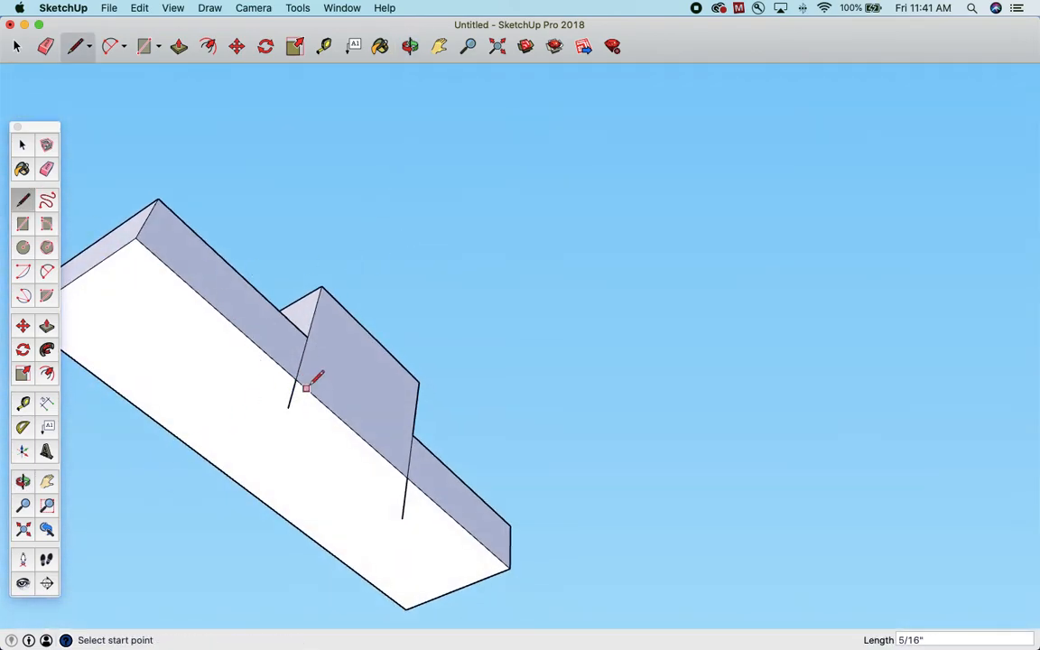
click(296, 379)
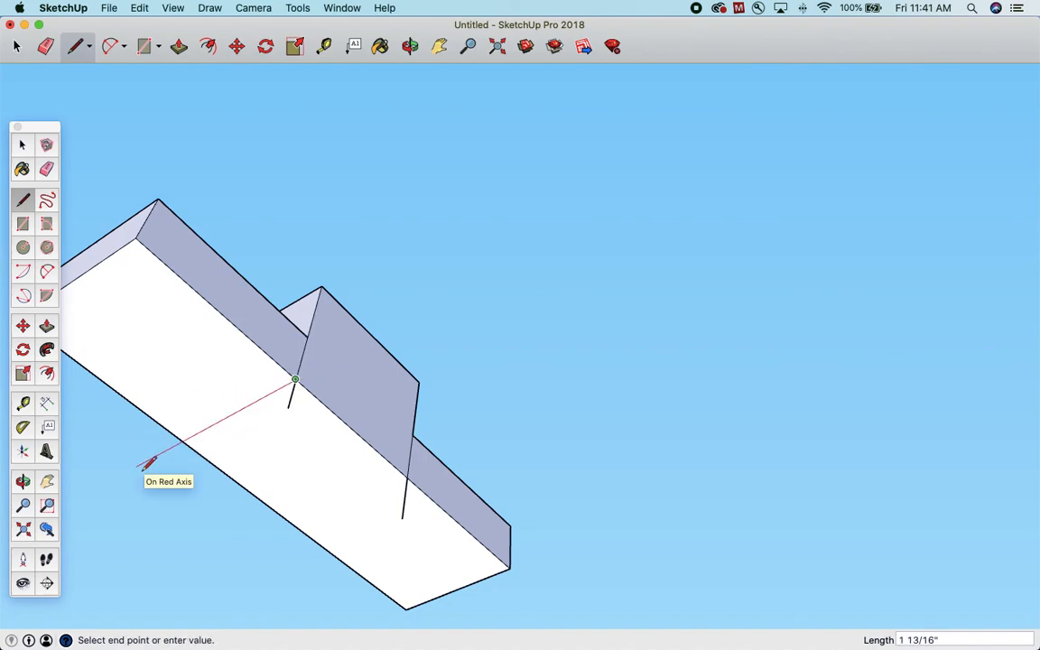
click(136, 466)
click(407, 478)
click(243, 553)
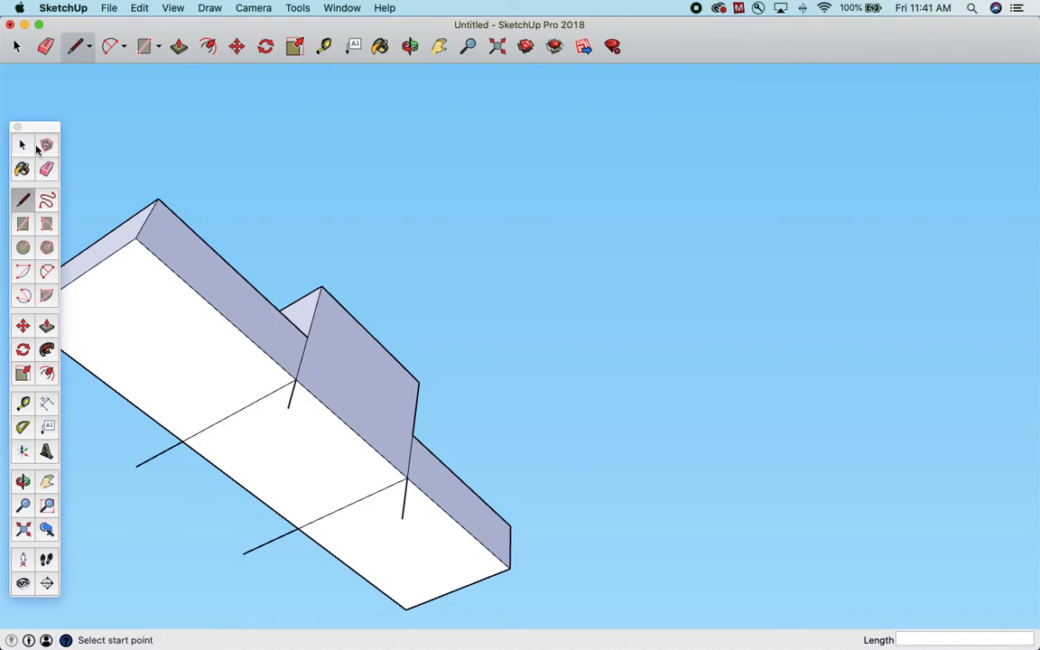
Delete the line ends overhanging the underside and the two vertical construction lines on the side face
click(21, 146)
click(140, 455)
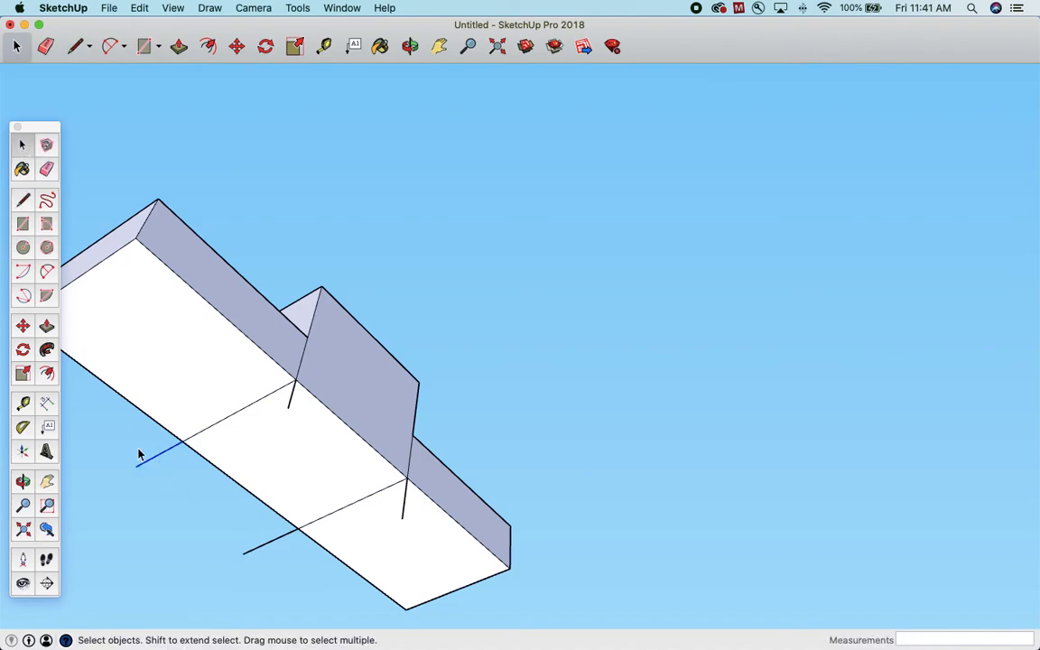
click(254, 548)
key(Delete)
click(302, 366)
key(Delete)
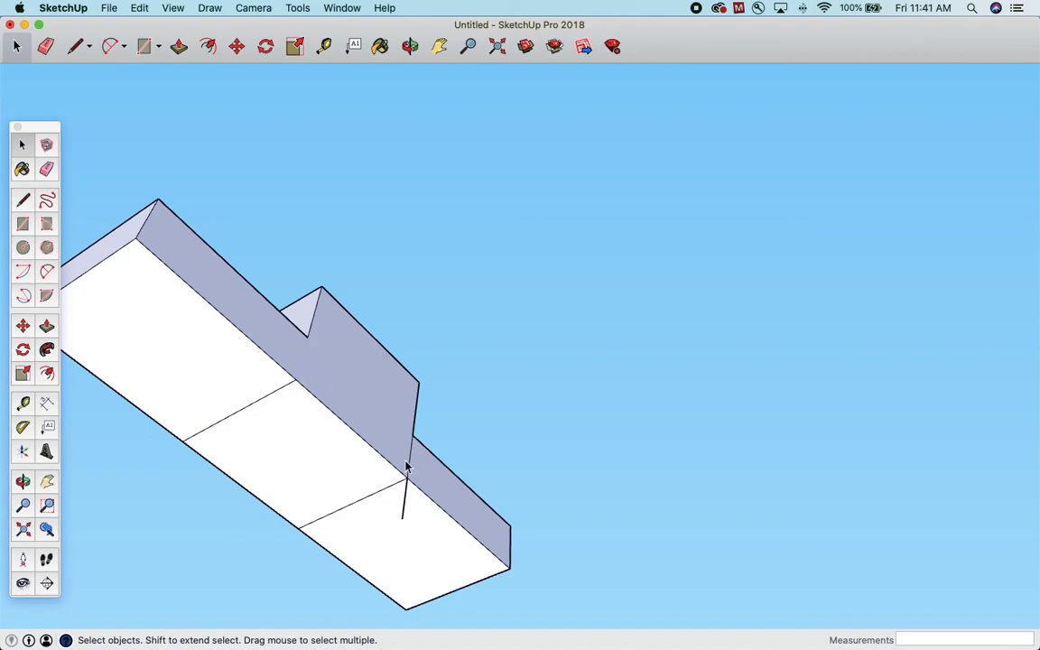
click(411, 473)
key(Delete)
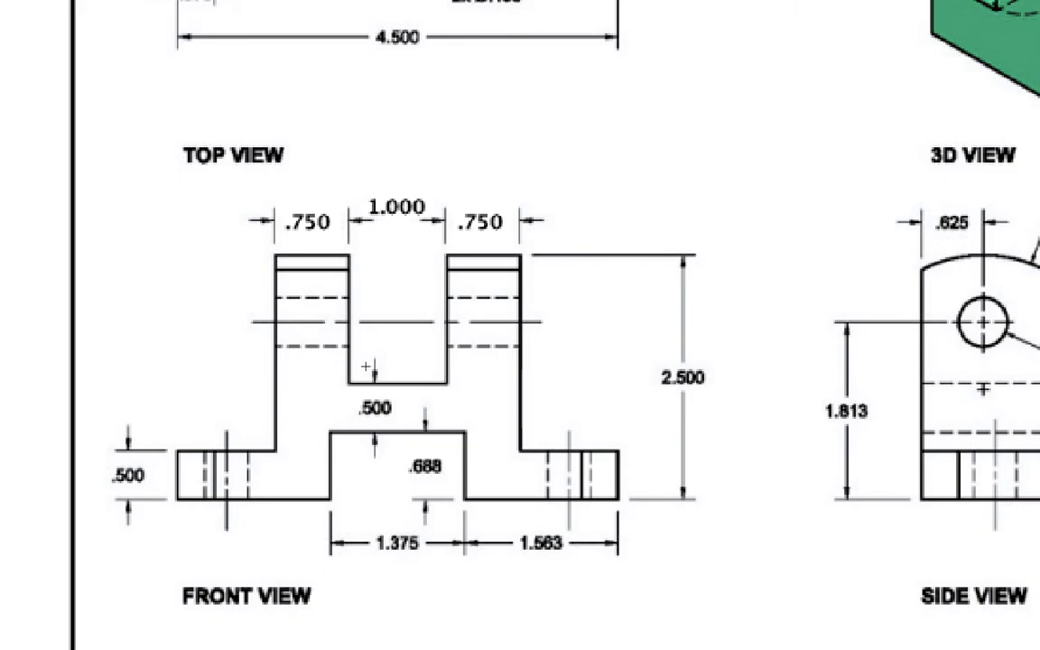
Push one end face of the raised middle block inward 3/16 inch
key(ctrl+Left)
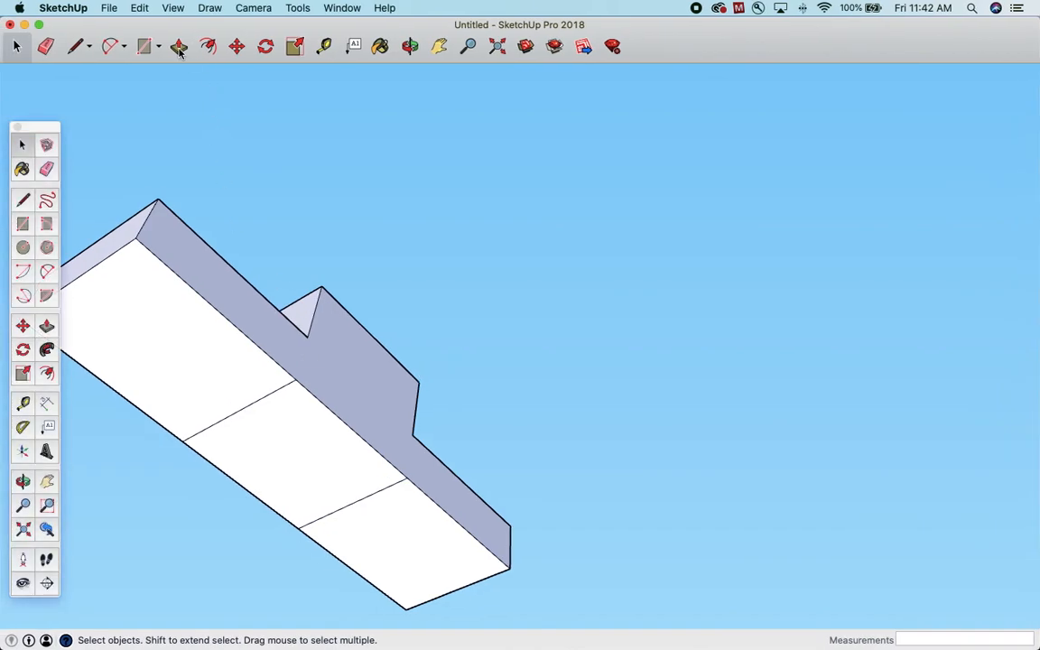
click(179, 47)
drag(309, 300, 327, 326)
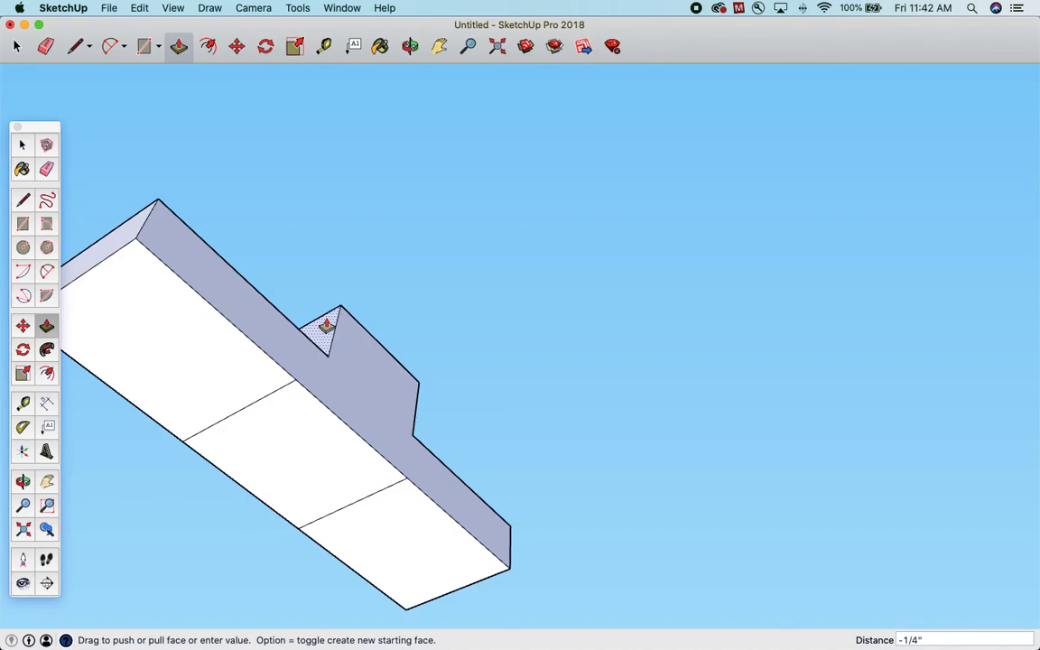
text(3/16)
key(Return)
Push the opposite end face of the raised middle block inward 3/16 inch as well
click(410, 45)
drag(469, 315, 260, 102)
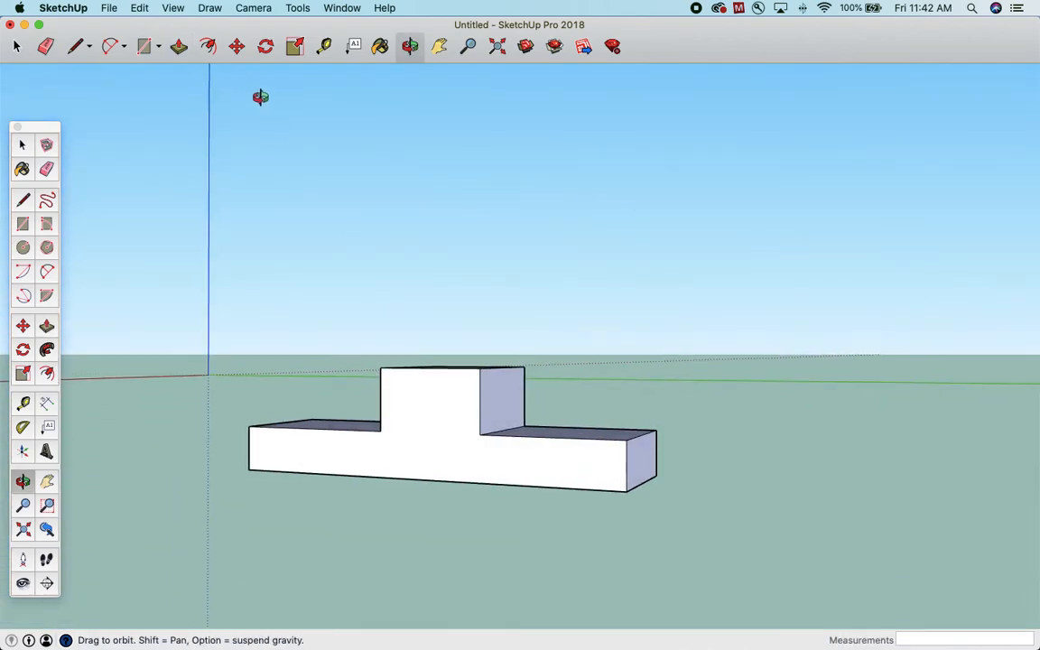
click(179, 45)
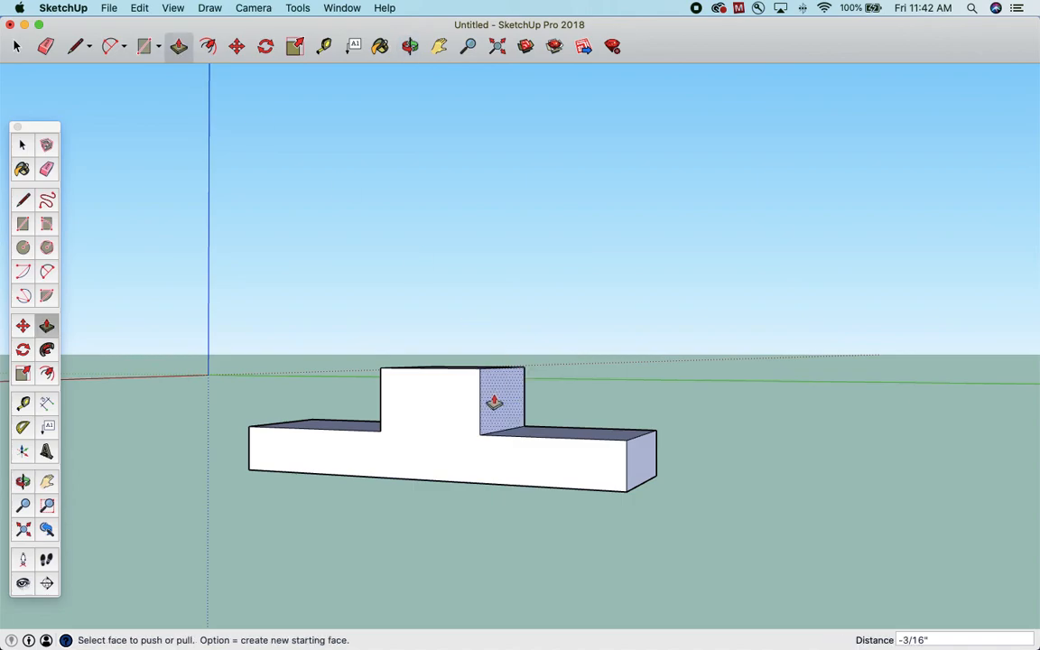
click(494, 401)
text(3/1)
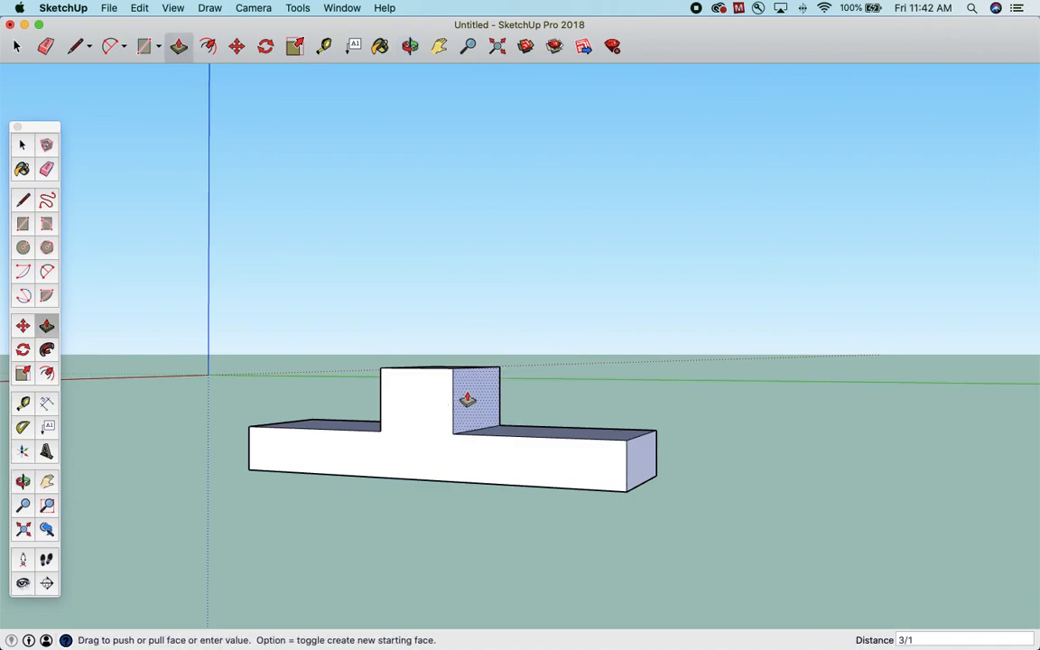
text(6)
key(Return)
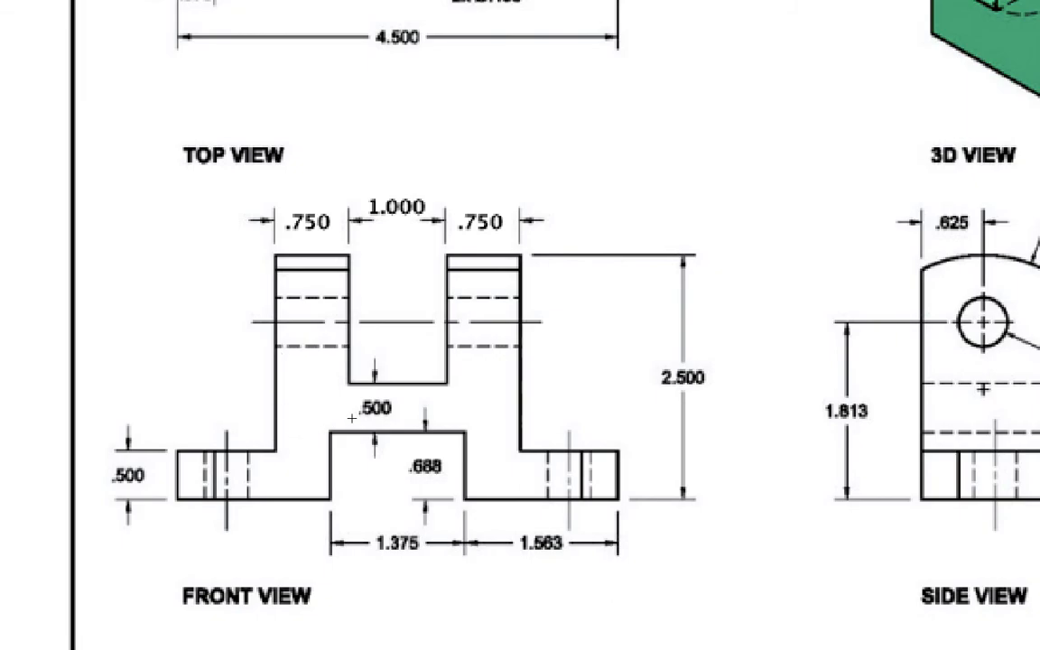
Pull the raised block's last-edited end face outward .75 inch along the base
key(ctrl+Left)
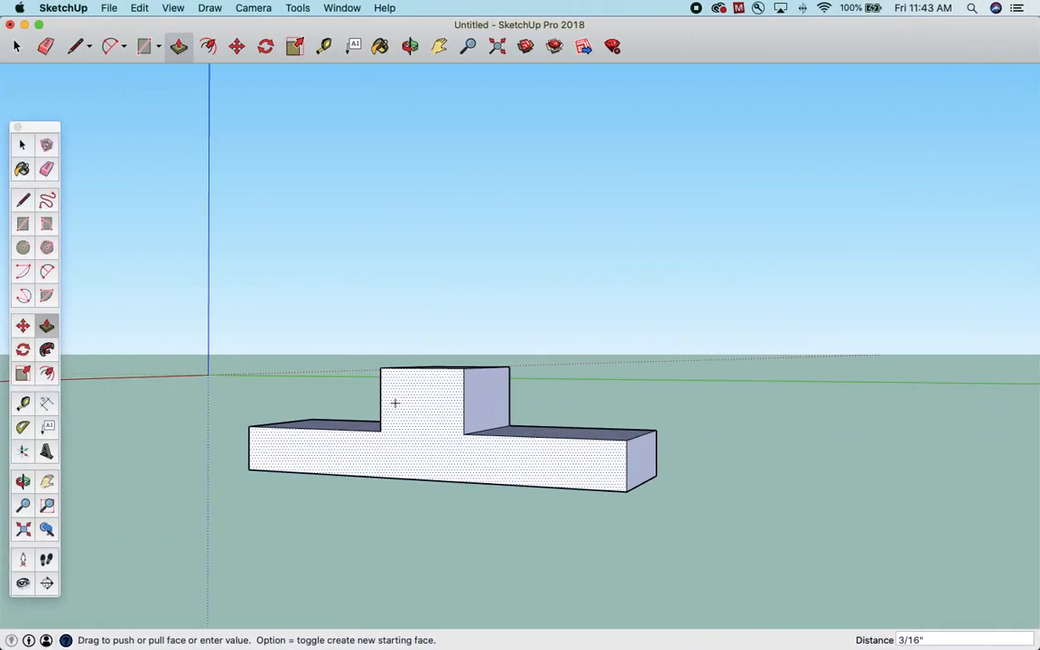
click(173, 46)
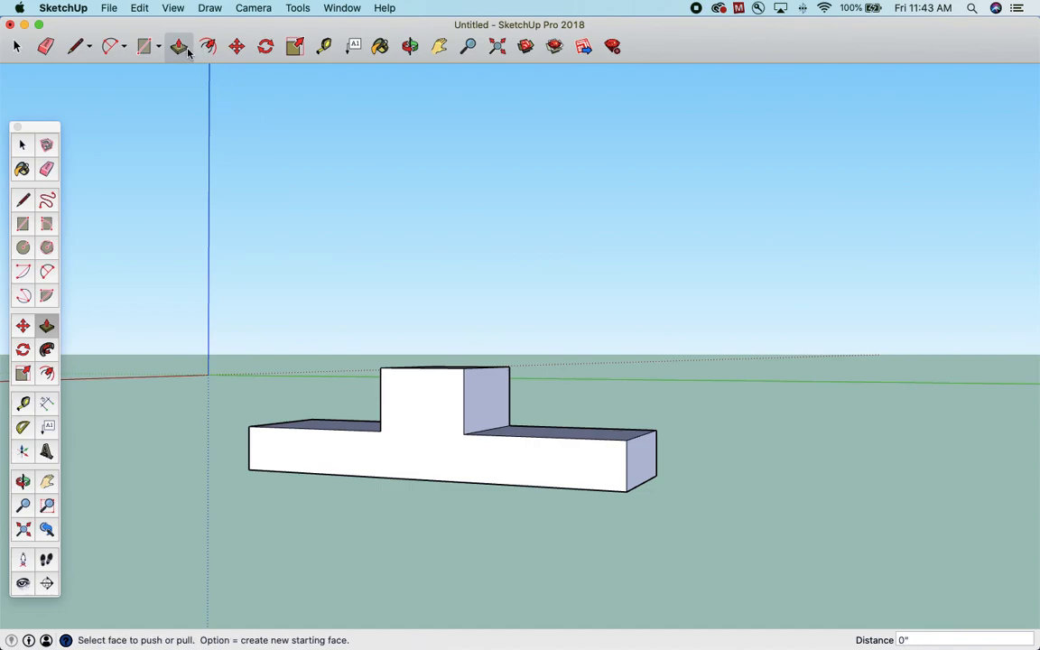
drag(491, 398, 528, 408)
text(.75)
key(Return)
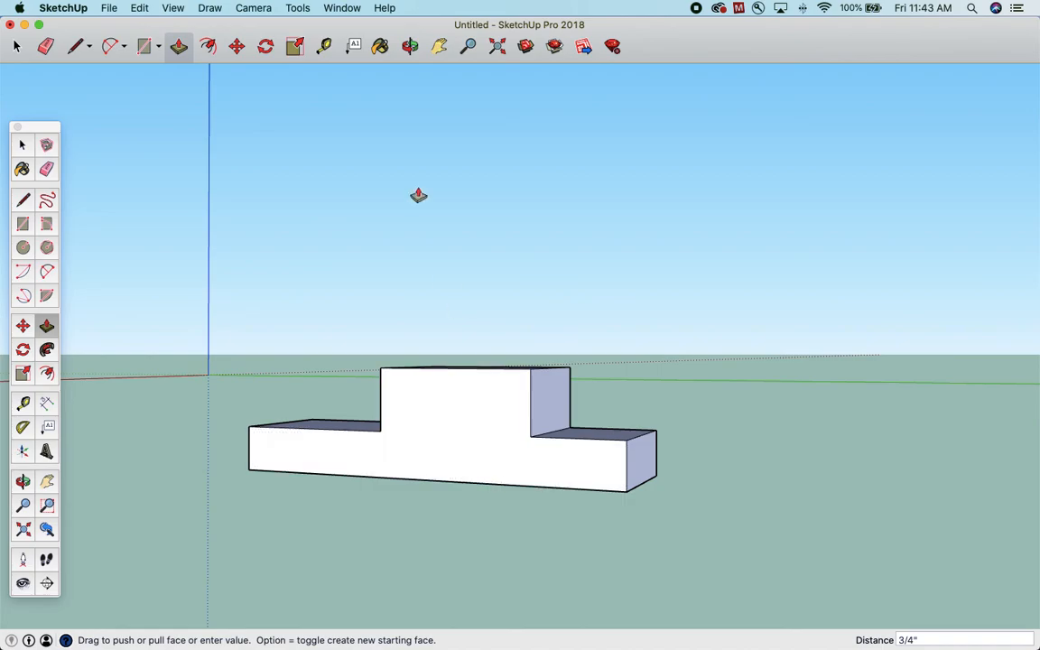
Pull the raised block's other end face outward .75 inch over the base
key(o)
drag(353, 348, 625, 356)
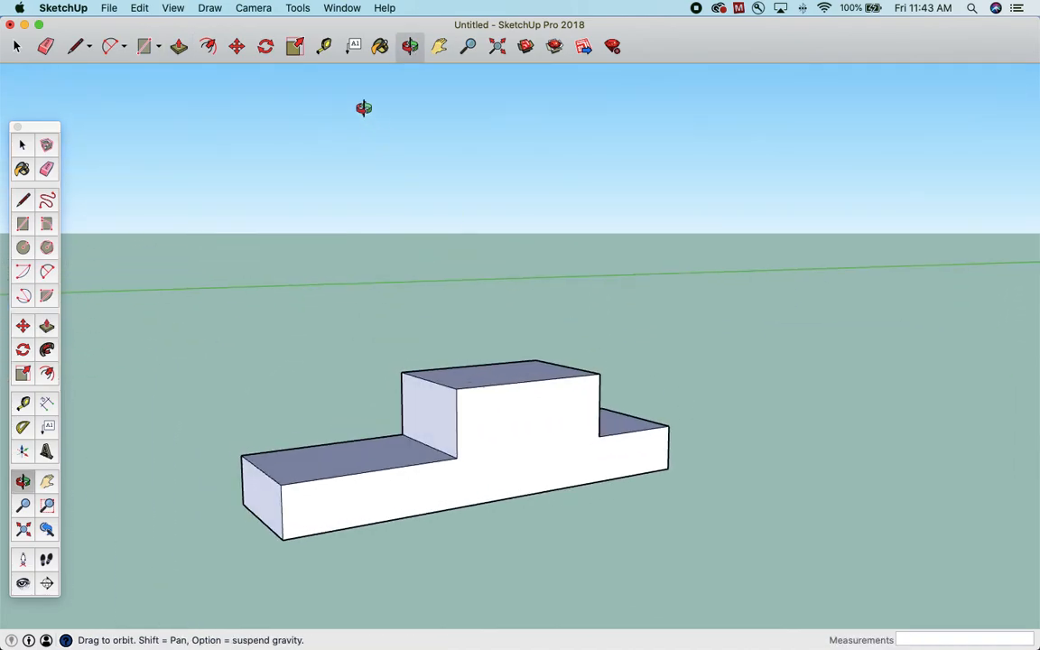
click(177, 46)
click(427, 418)
text(.75)
key(Return)
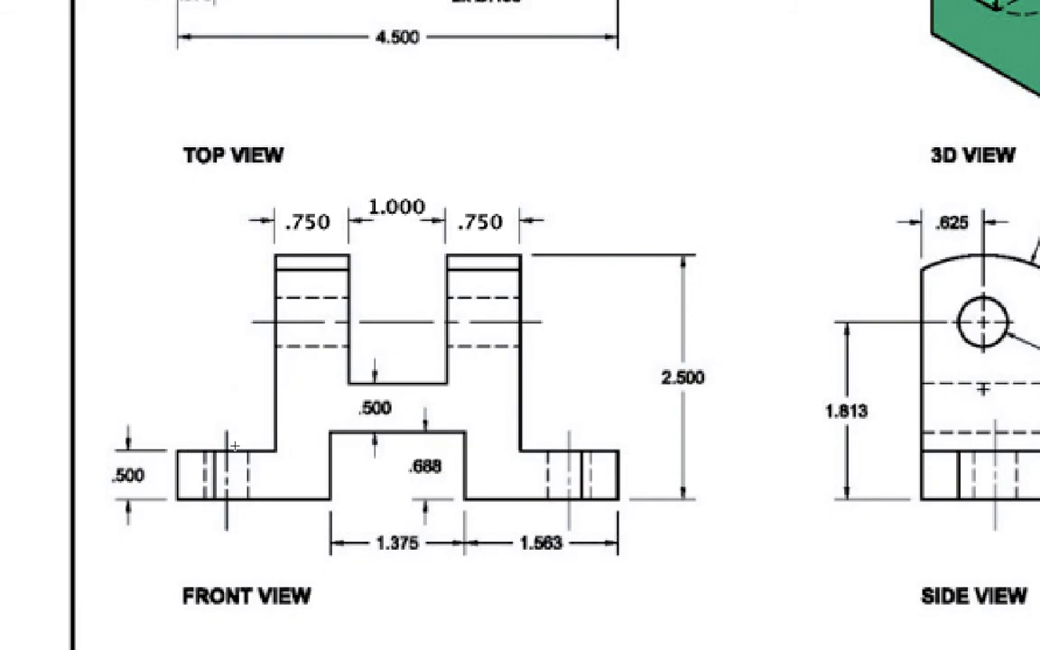
Push the middle section of the underside .688 inch into the body to cut the bottom notch
key(ctrl+Left)
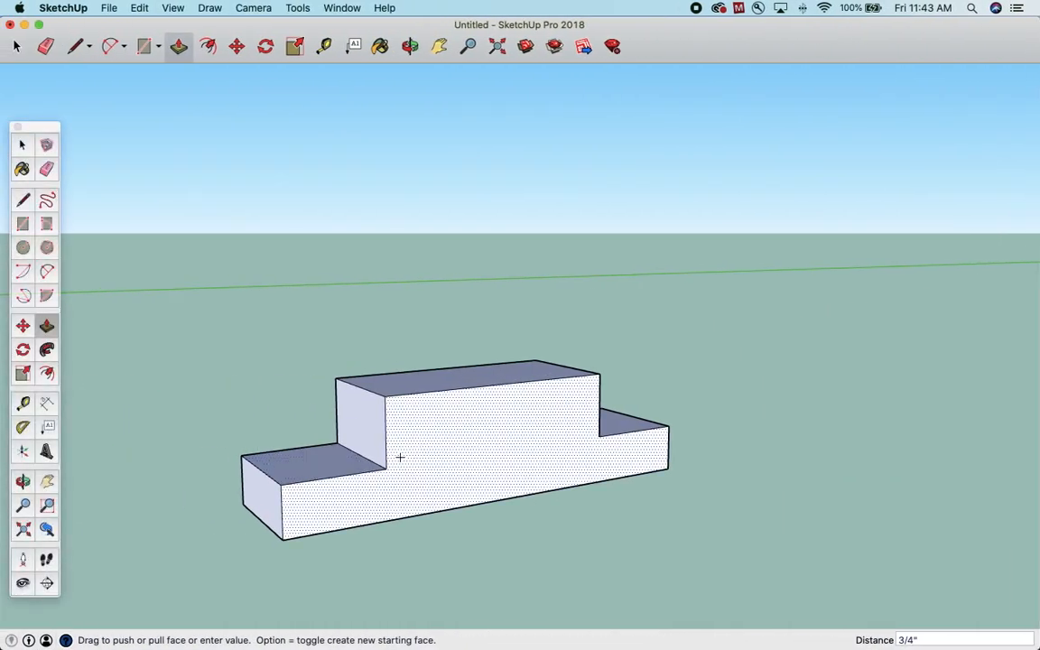
click(409, 45)
drag(448, 443, 420, 260)
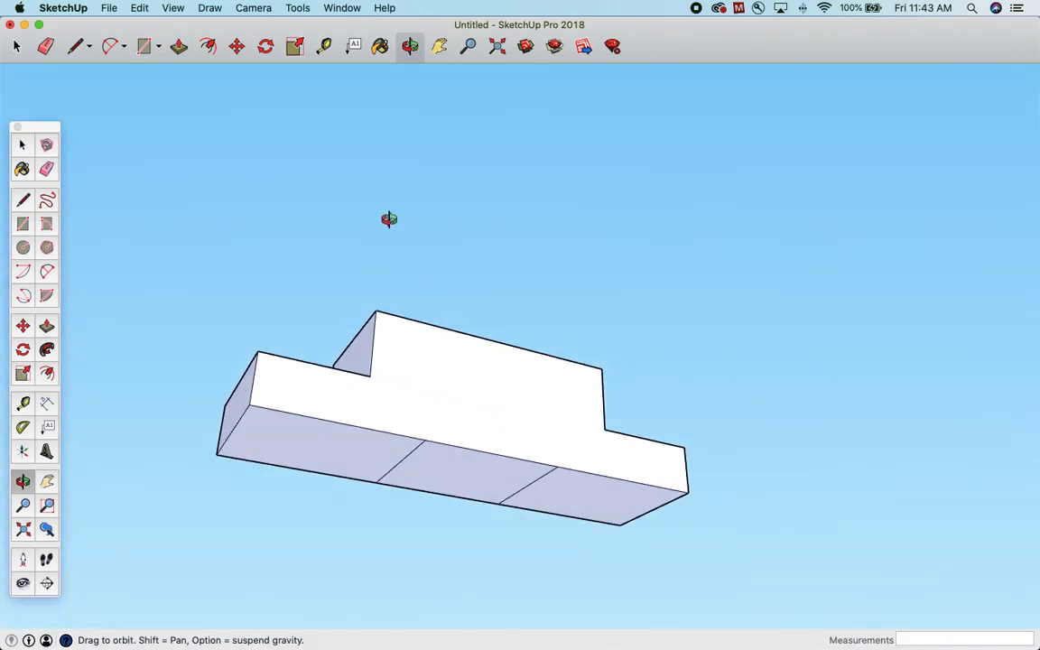
scroll(448, 326, up, 2)
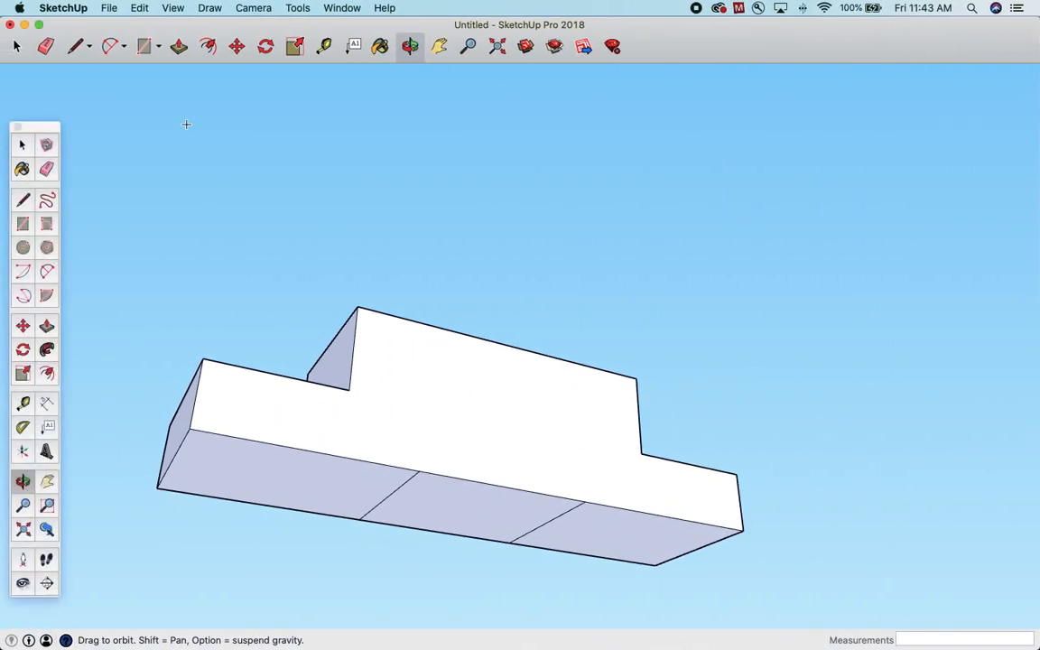
click(178, 46)
click(465, 516)
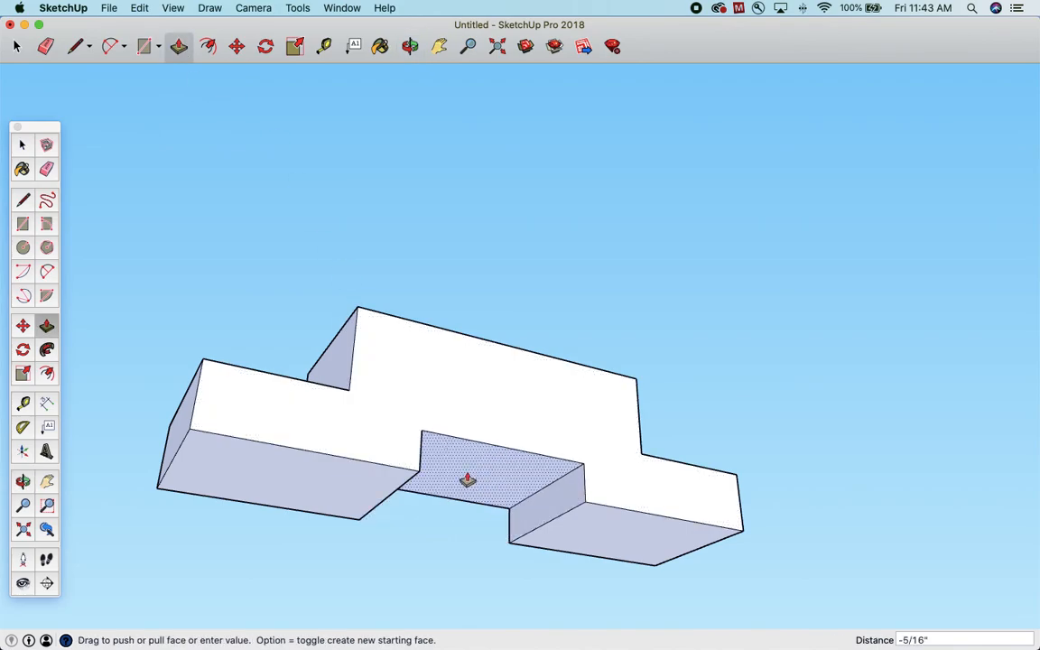
text(.688)
key(Return)
Mark .75 inch along the raised block's front top edge from its left corner and draw a line across the top there
click(410, 46)
drag(478, 415, 505, 513)
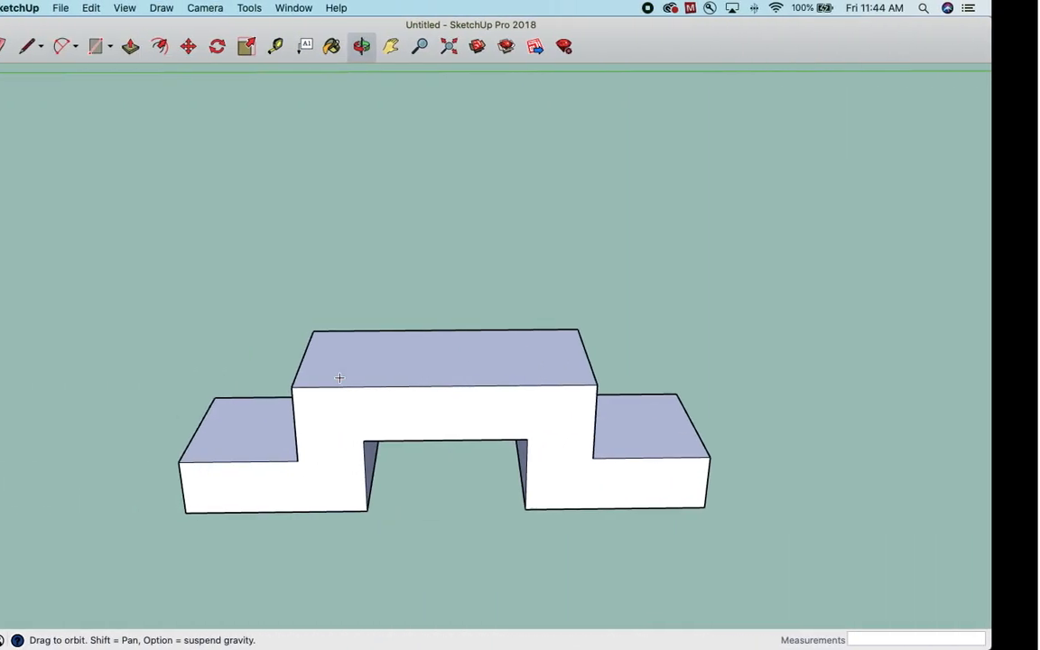
click(76, 45)
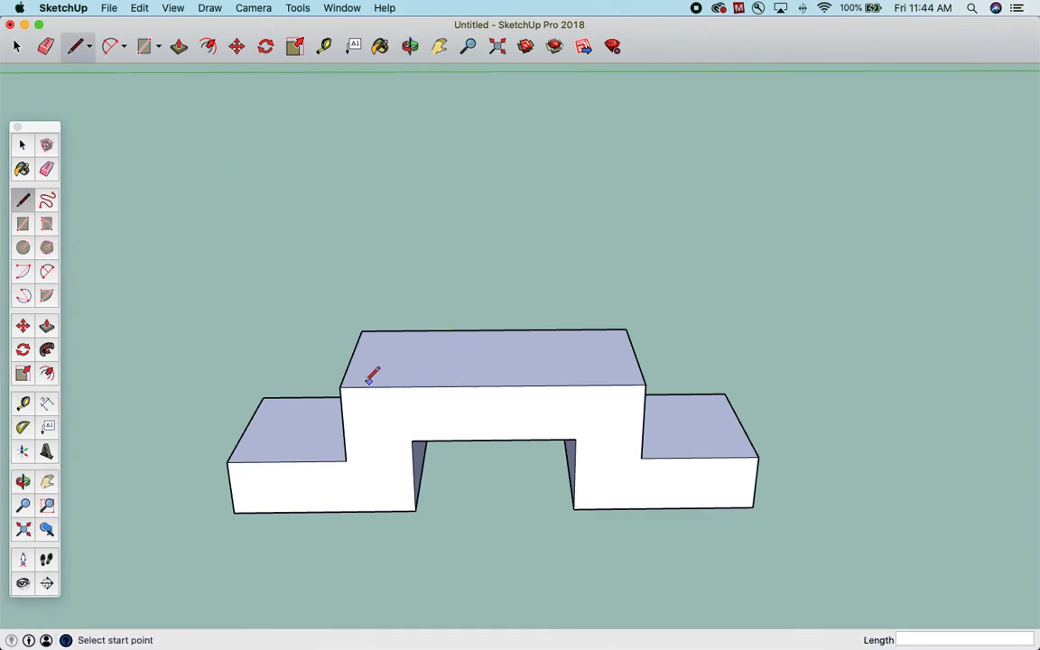
click(339, 388)
text(.75)
key(Return)
click(431, 387)
click(451, 288)
Mark .75 inch from the top's right front corner and draw a second line across the top face
click(645, 386)
text(.)
key(Return)
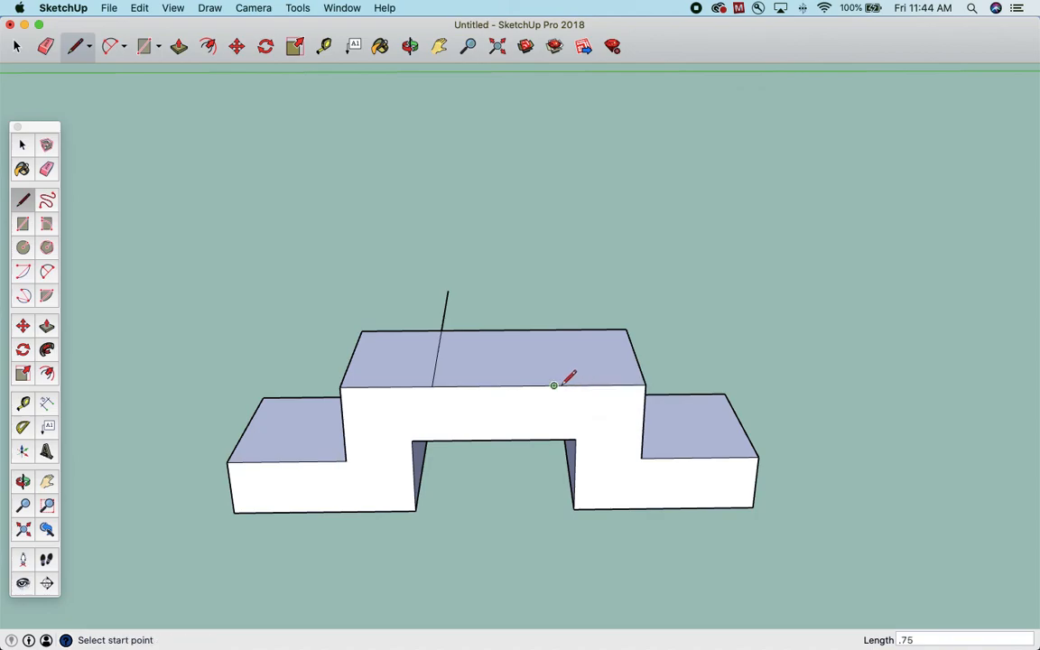
click(554, 386)
click(540, 275)
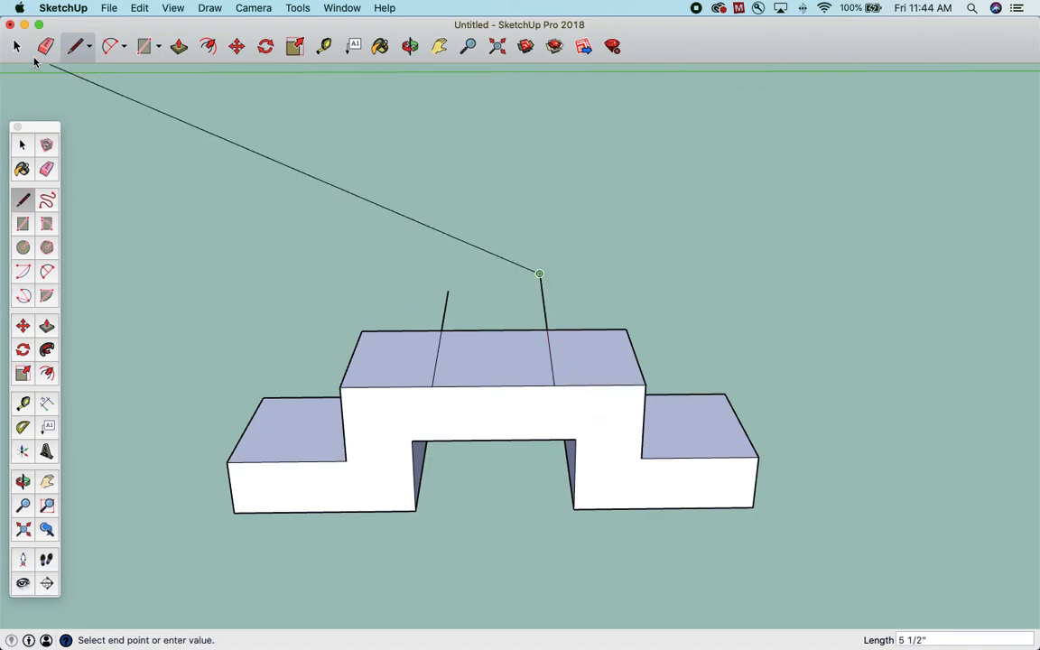
Delete the two line ends that extend beyond the top face's back edge
click(18, 46)
drag(579, 309, 404, 269)
key(Delete)
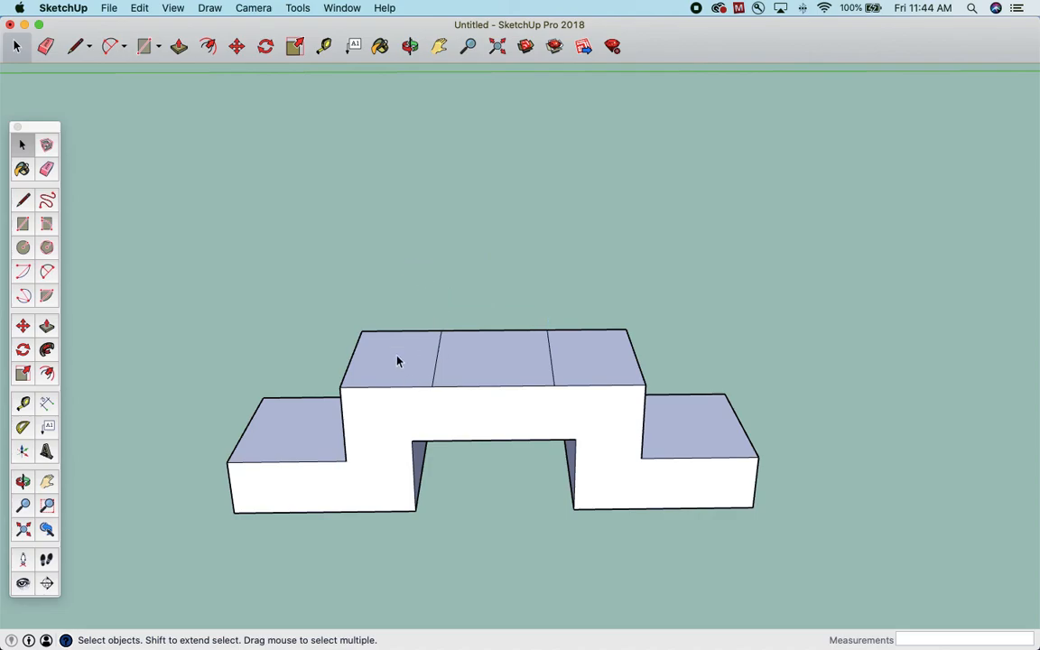
Pull the left section of the divided top face up 1.5 inches to form the first upright
key(ctrl+Right)
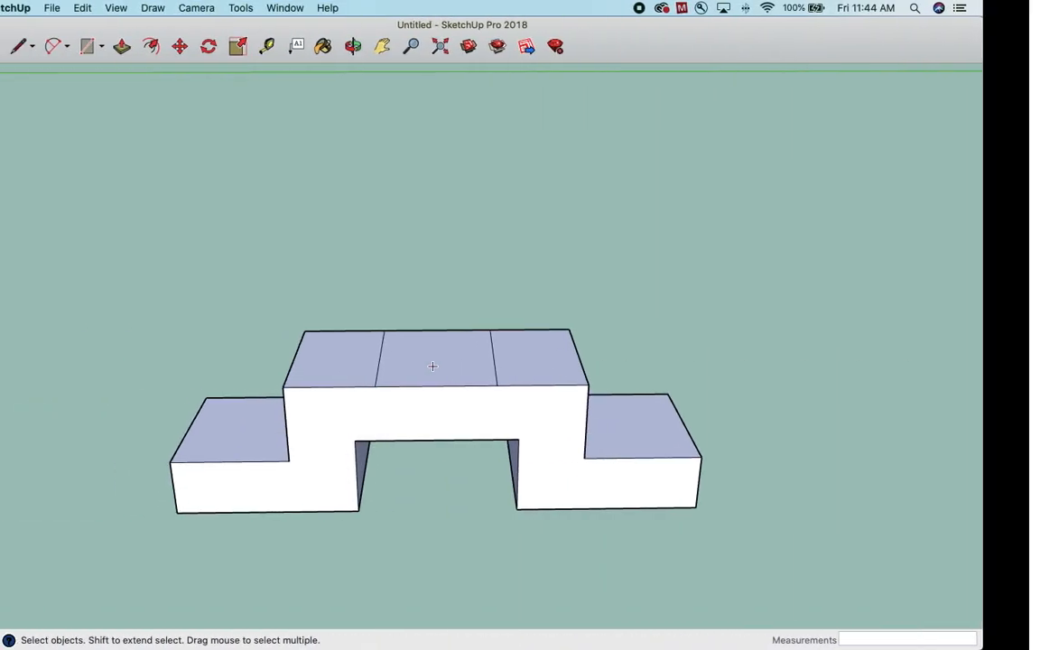
click(179, 46)
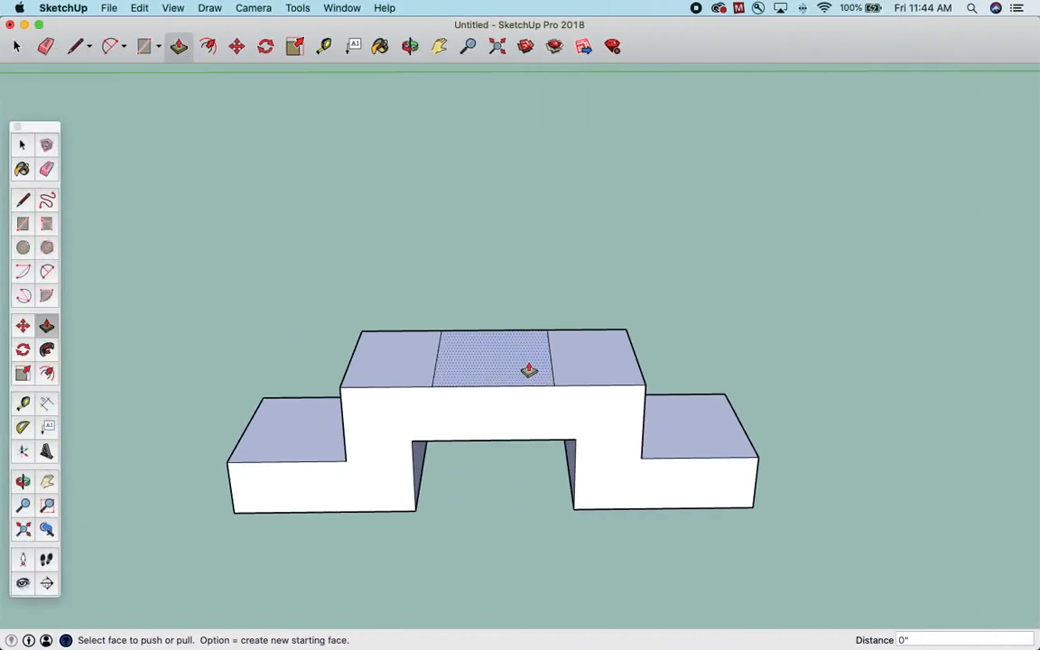
click(404, 360)
text(1.5)
key(Return)
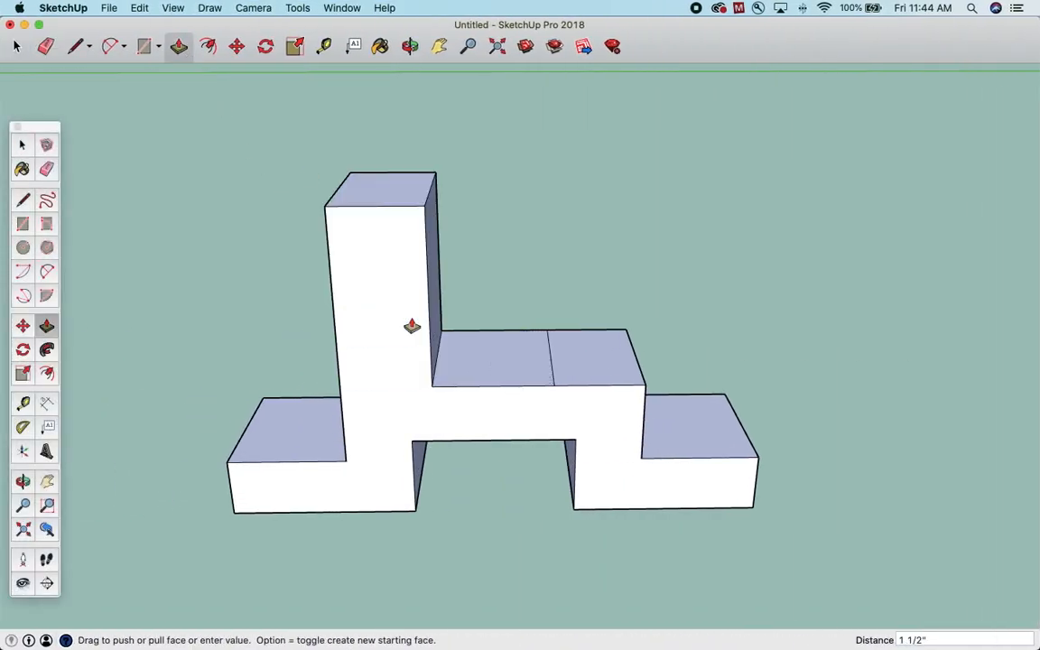
Pull the right section of the divided top face up 1.5 inches to form the second upright
click(592, 352)
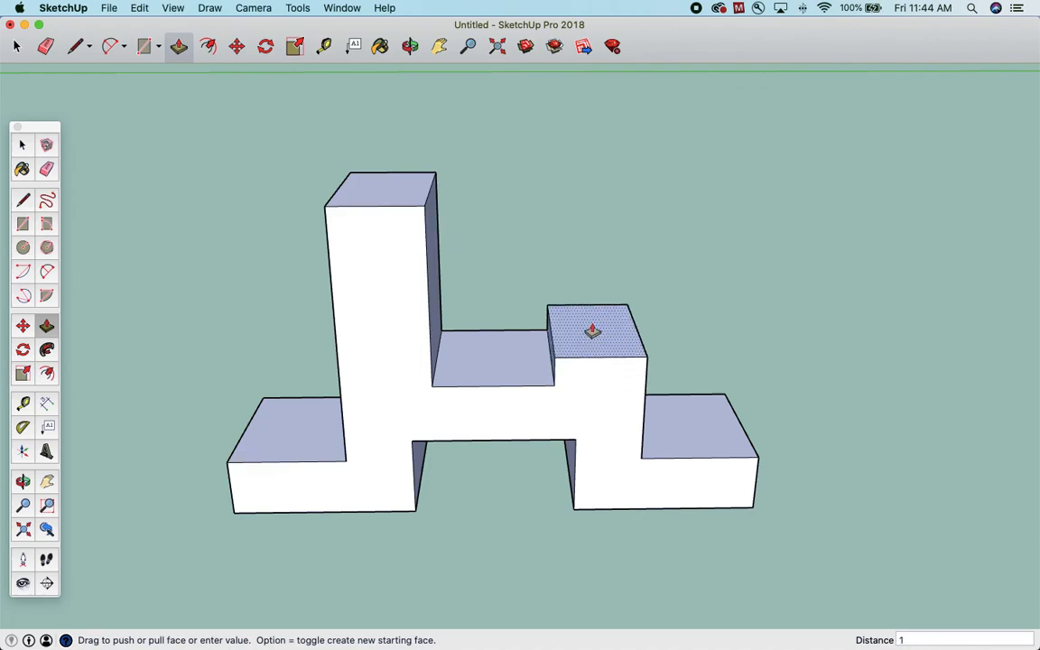
text(1.5)
key(Return)
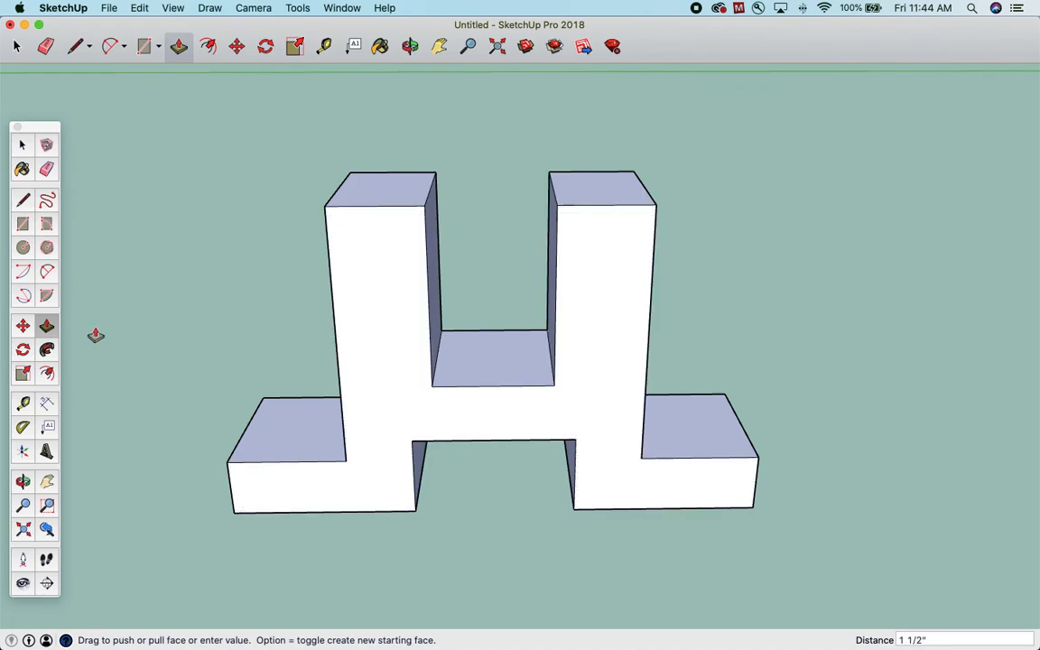
Measure the right upright's overall height, the right flange and crossbar thicknesses, and the upright's height above the crossbar
click(23, 403)
click(657, 205)
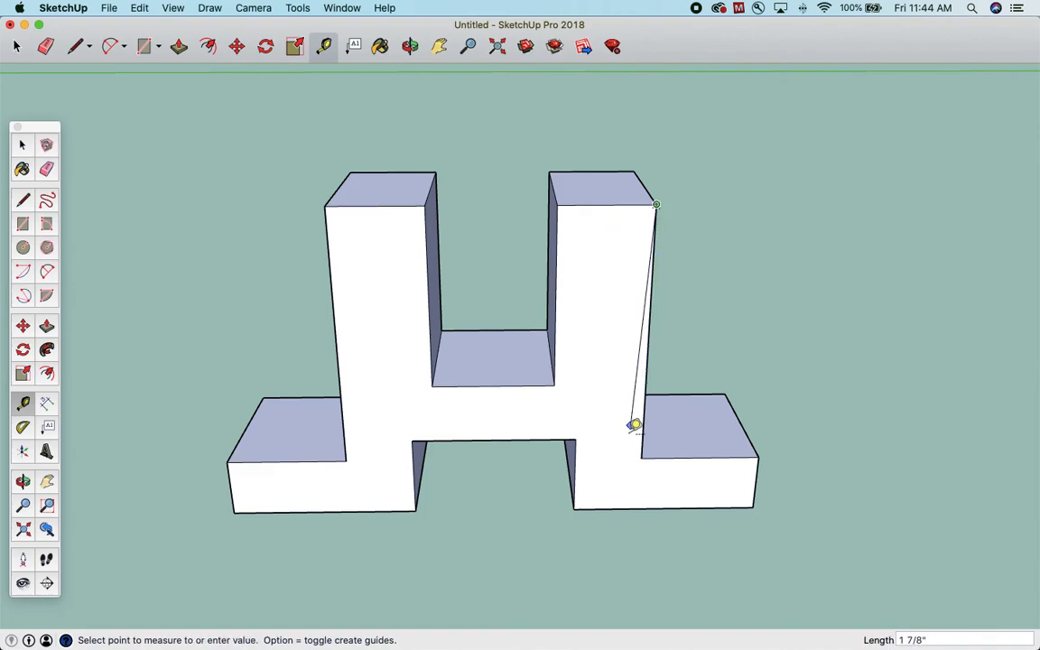
click(646, 501)
click(758, 457)
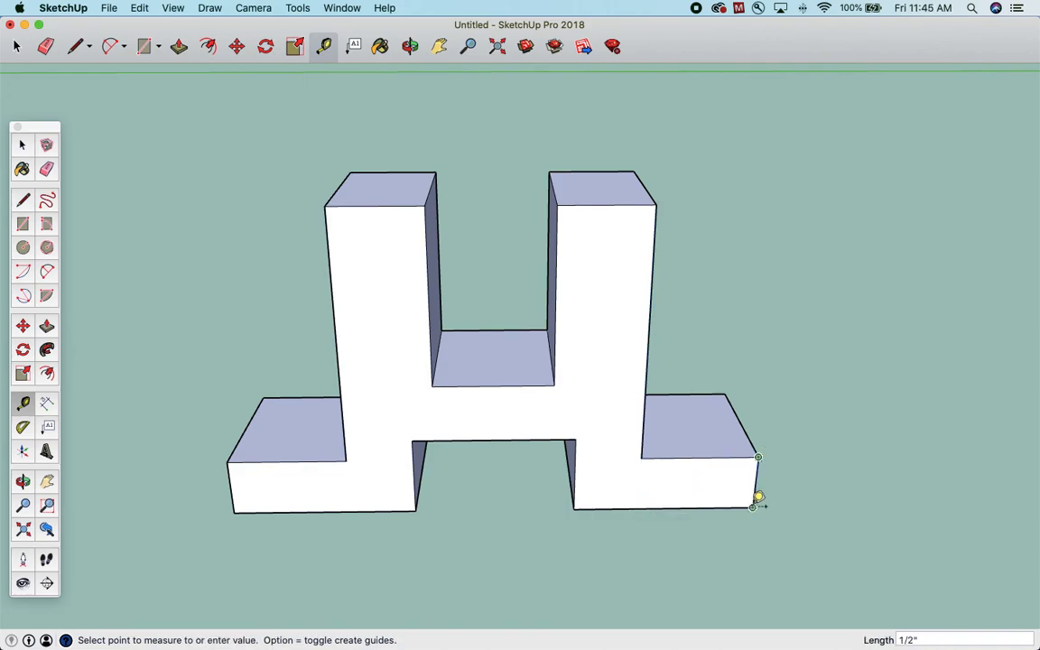
click(754, 506)
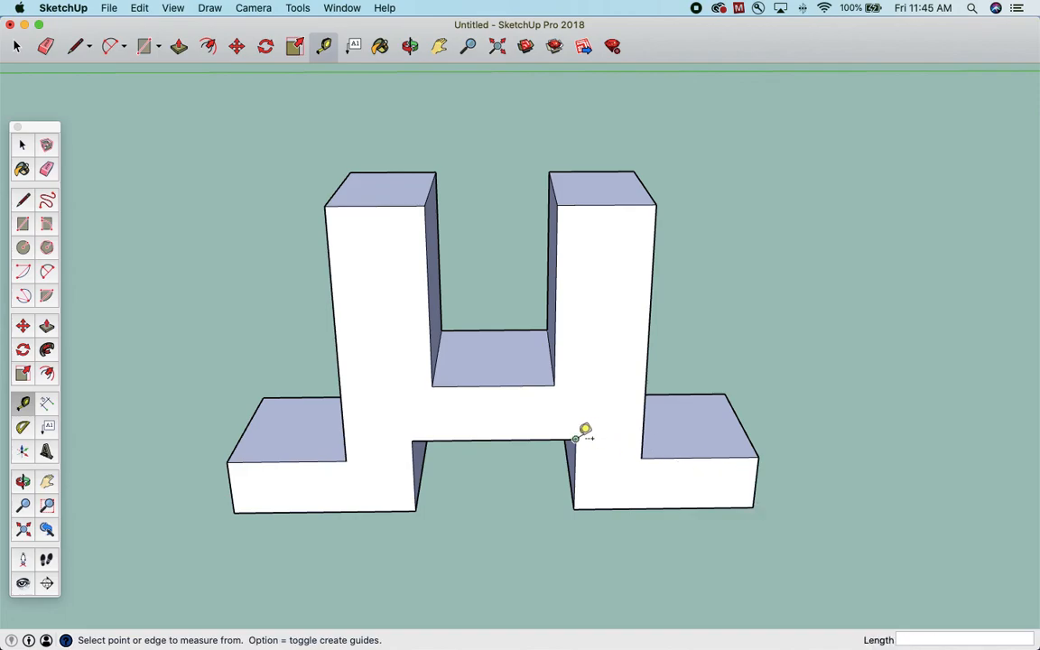
click(553, 385)
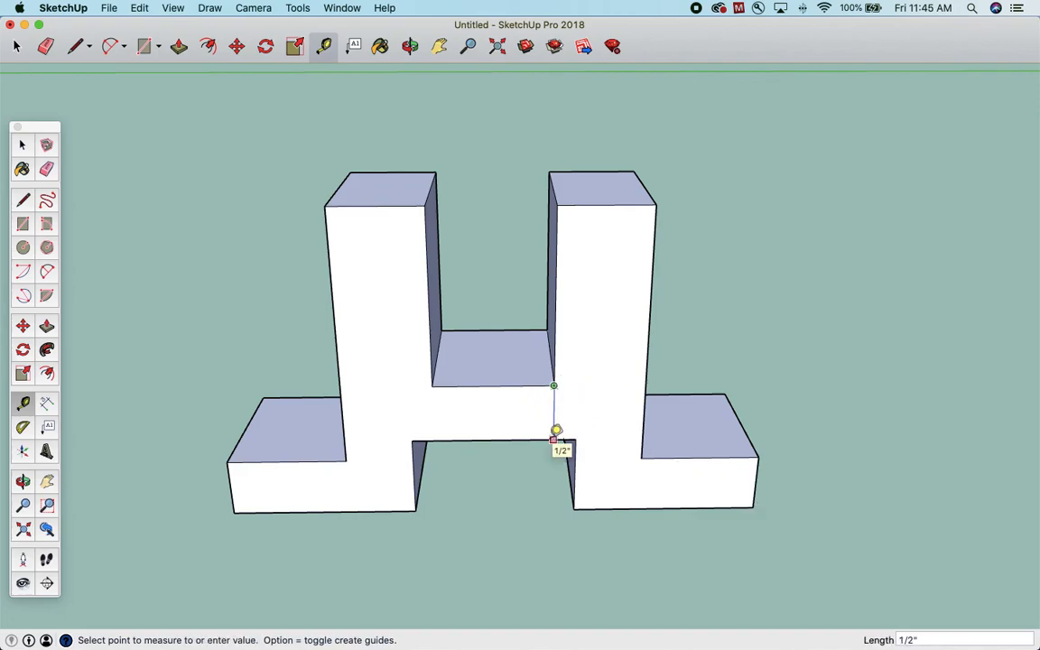
click(556, 431)
click(553, 386)
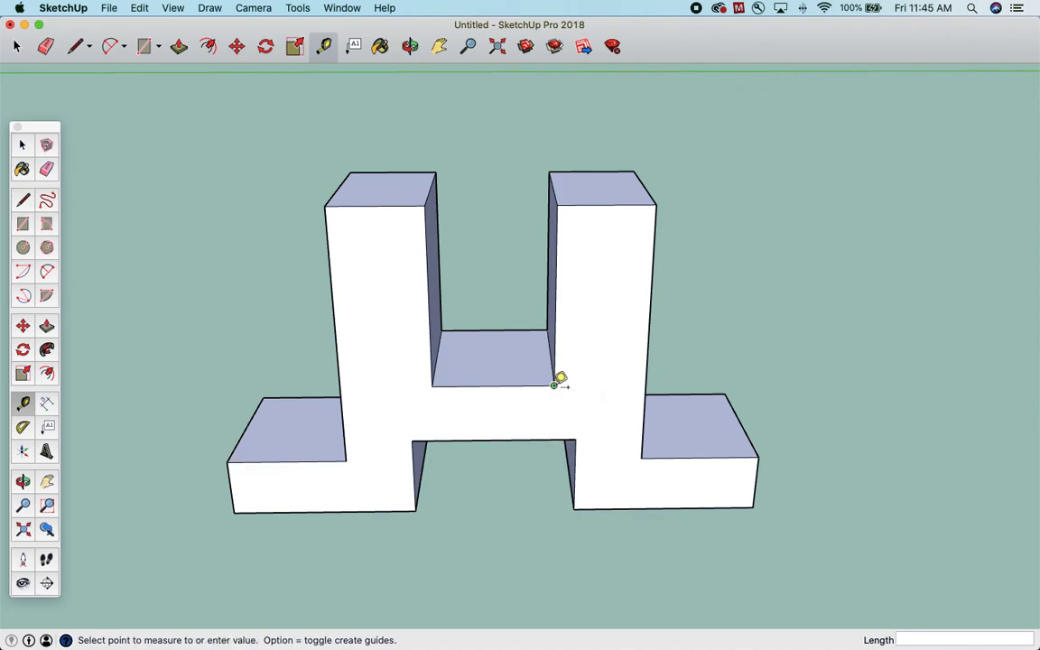
click(556, 204)
click(657, 204)
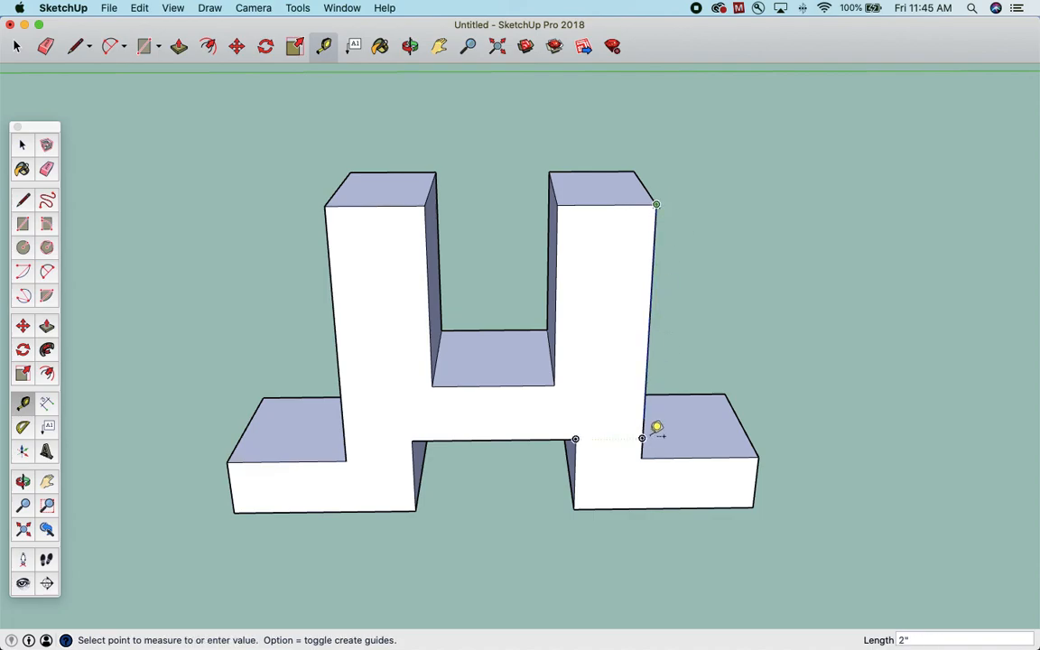
click(639, 508)
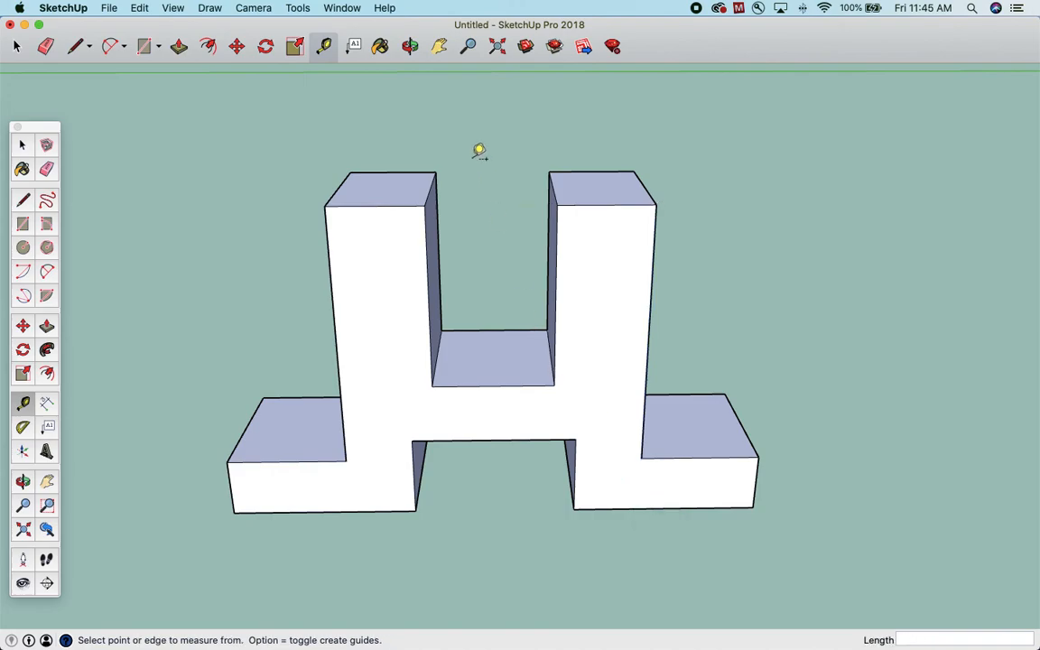
Measure the left upright's heights above the base, flange and crossbar, plus the left flange and crossbar thicknesses
click(410, 46)
drag(388, 222, 560, 147)
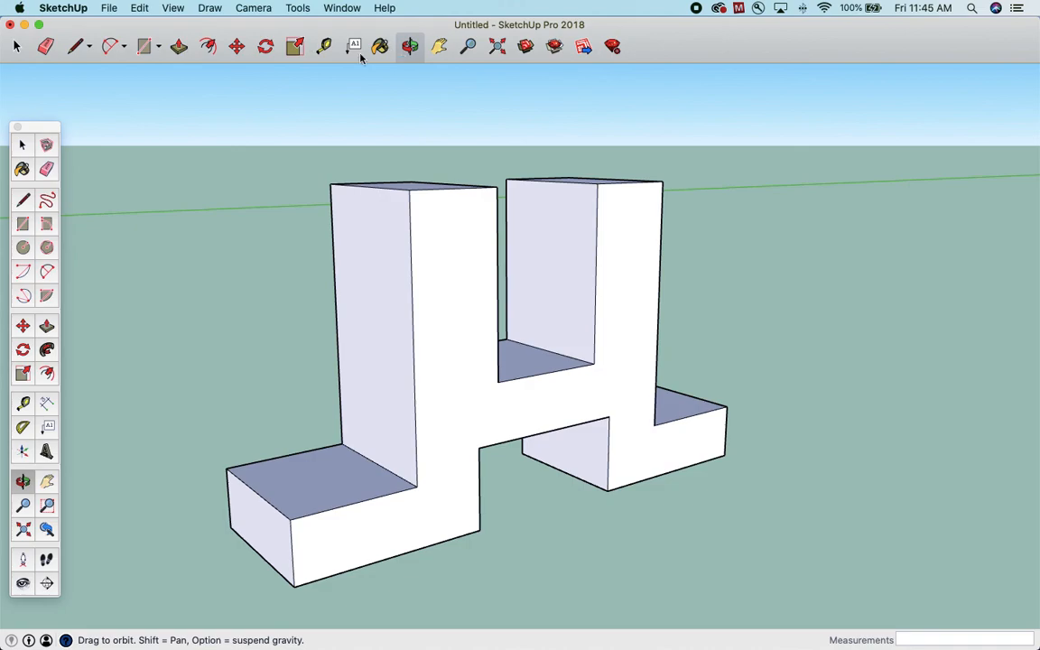
click(325, 45)
click(409, 188)
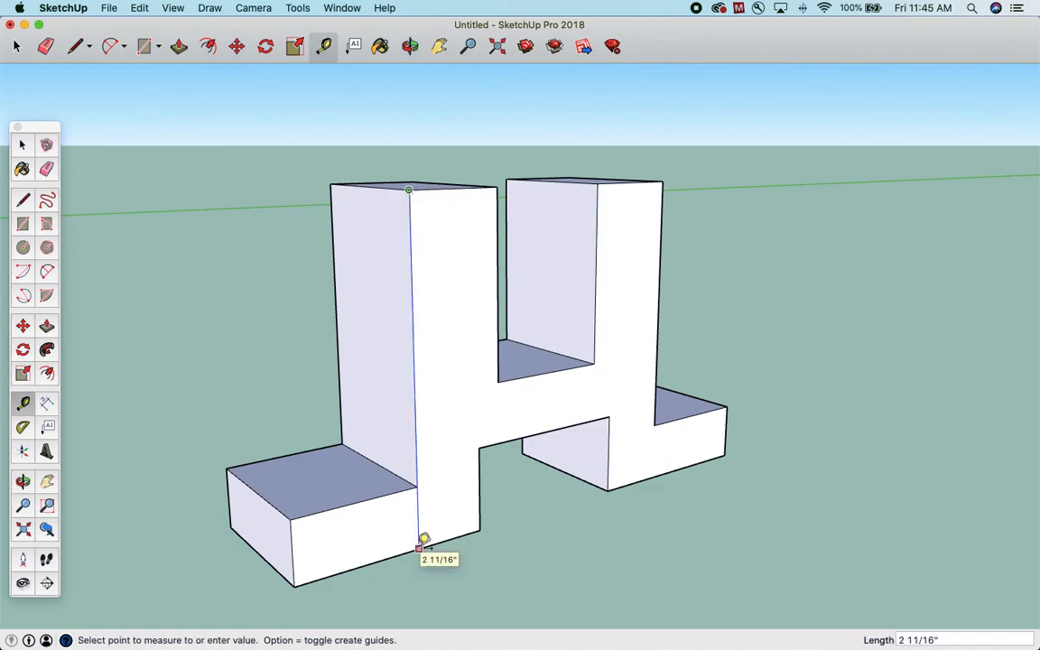
click(421, 540)
click(290, 521)
click(296, 584)
click(416, 486)
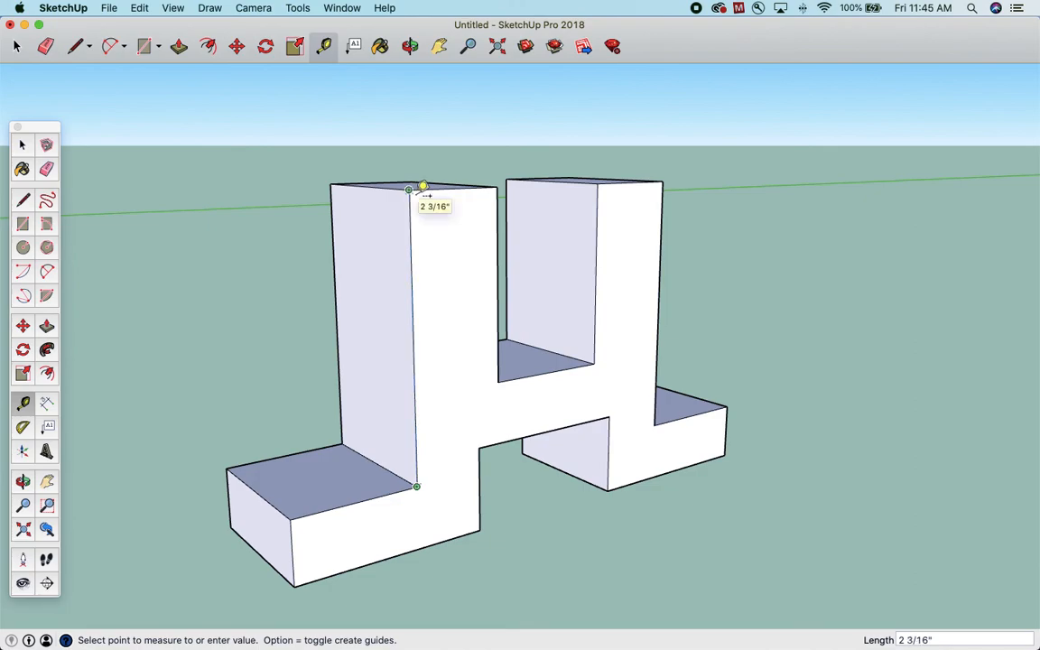
click(492, 255)
click(498, 382)
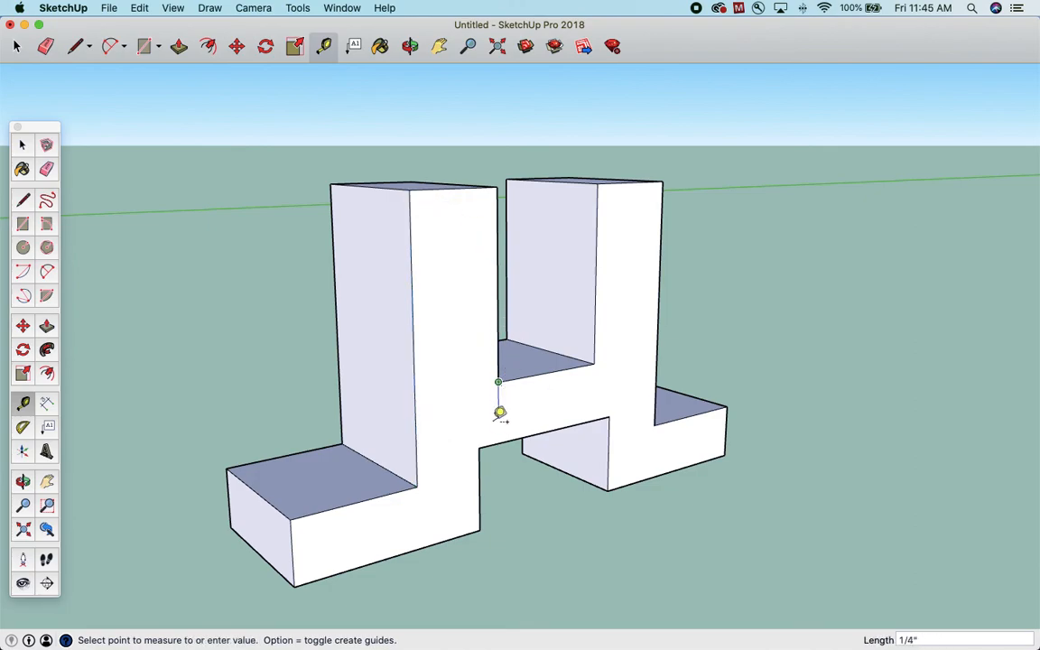
click(497, 441)
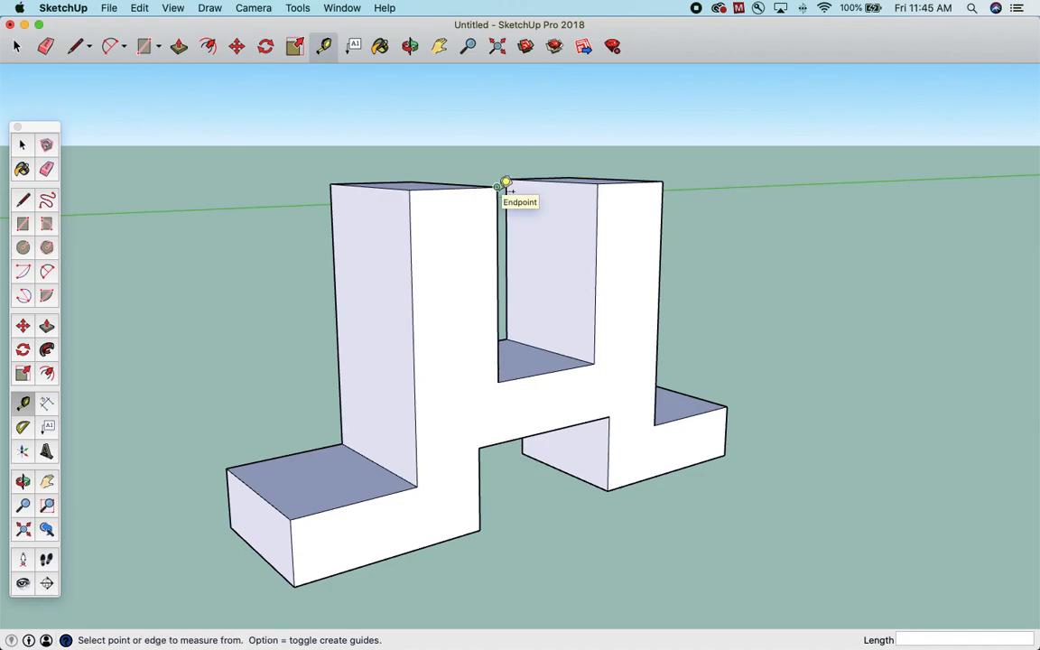
click(497, 382)
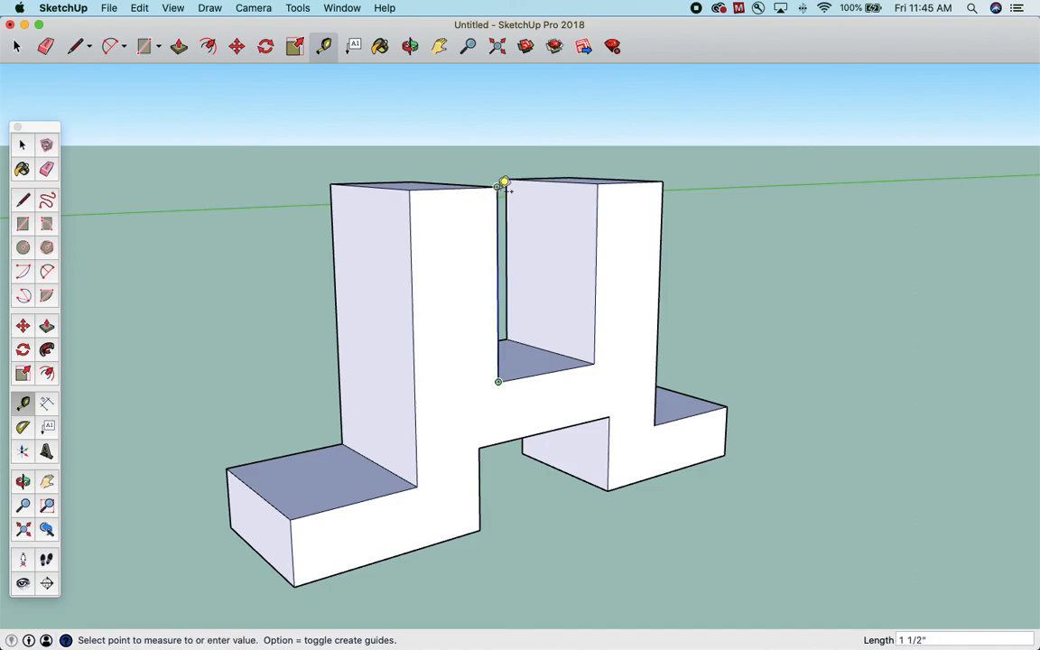
key(Escape)
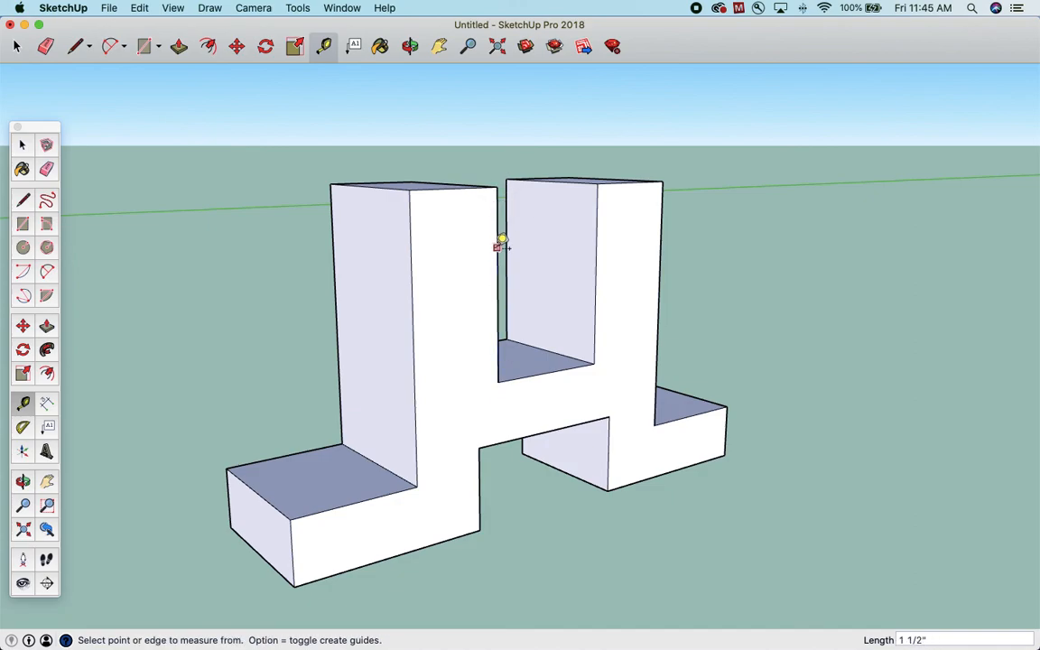
click(416, 486)
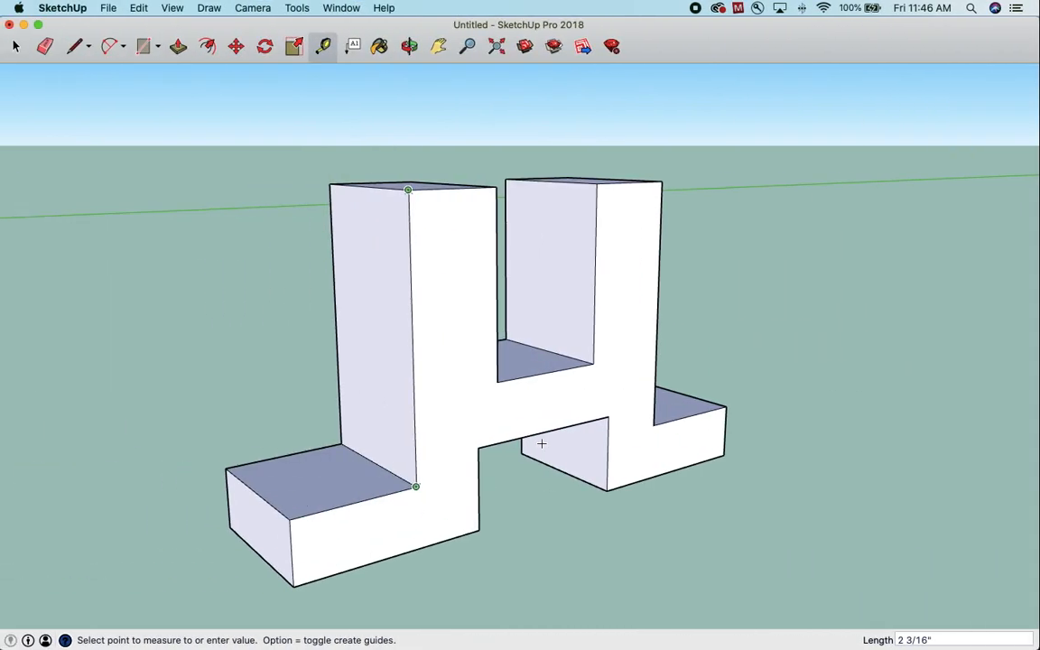
click(416, 486)
Push the top faces of both uprights down by 3/16 inch
click(410, 45)
drag(406, 136, 158, 69)
click(179, 45)
drag(407, 230, 421, 281)
text(3/)
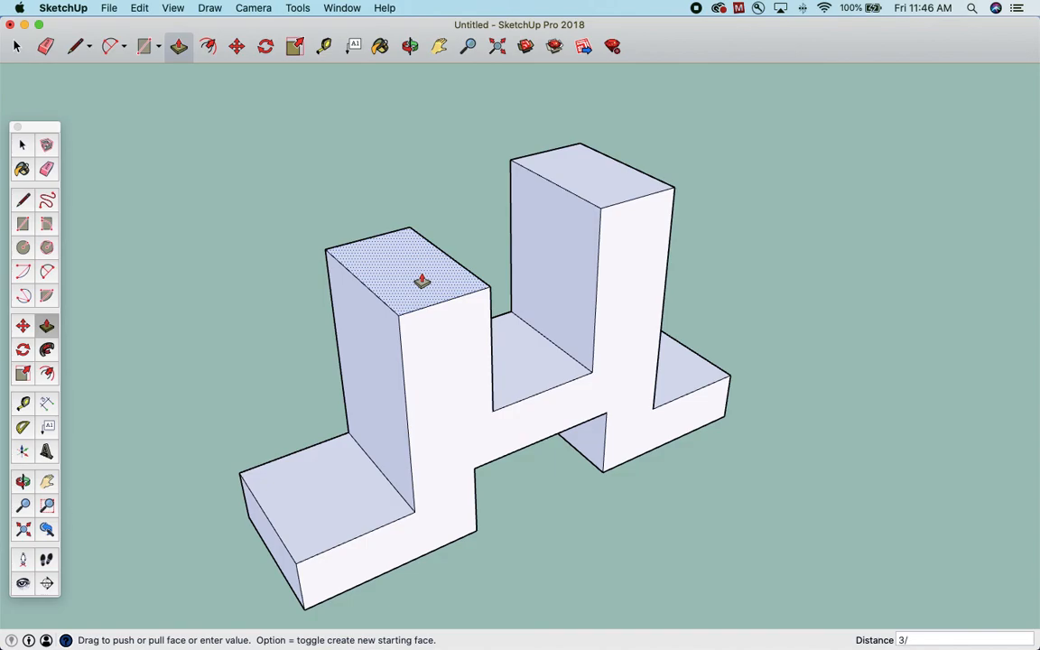
key(Return)
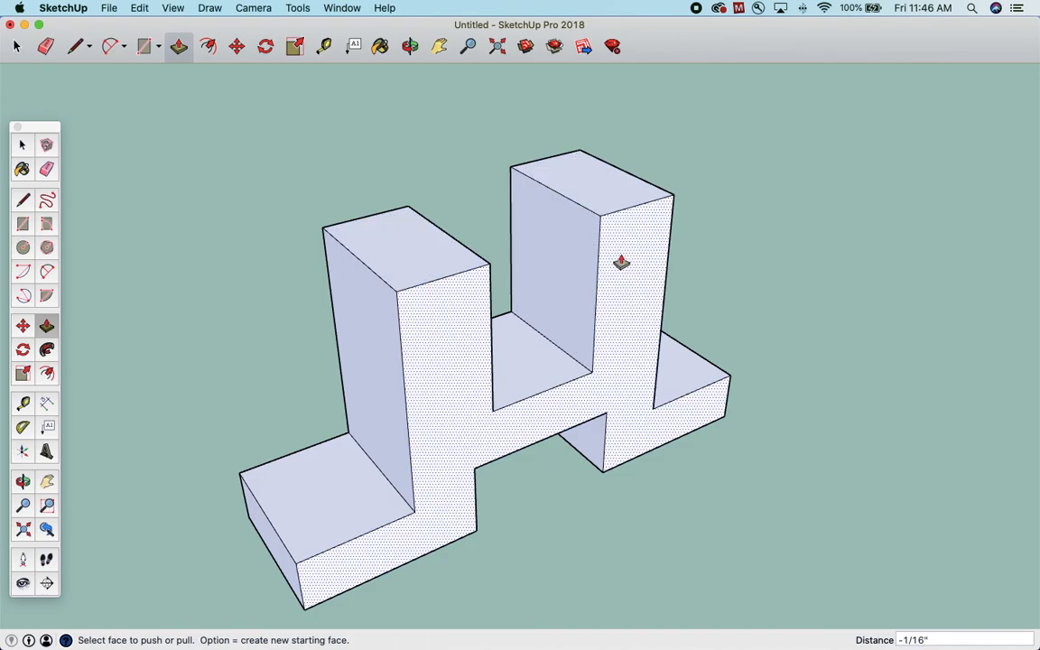
text(3/16)
key(Return)
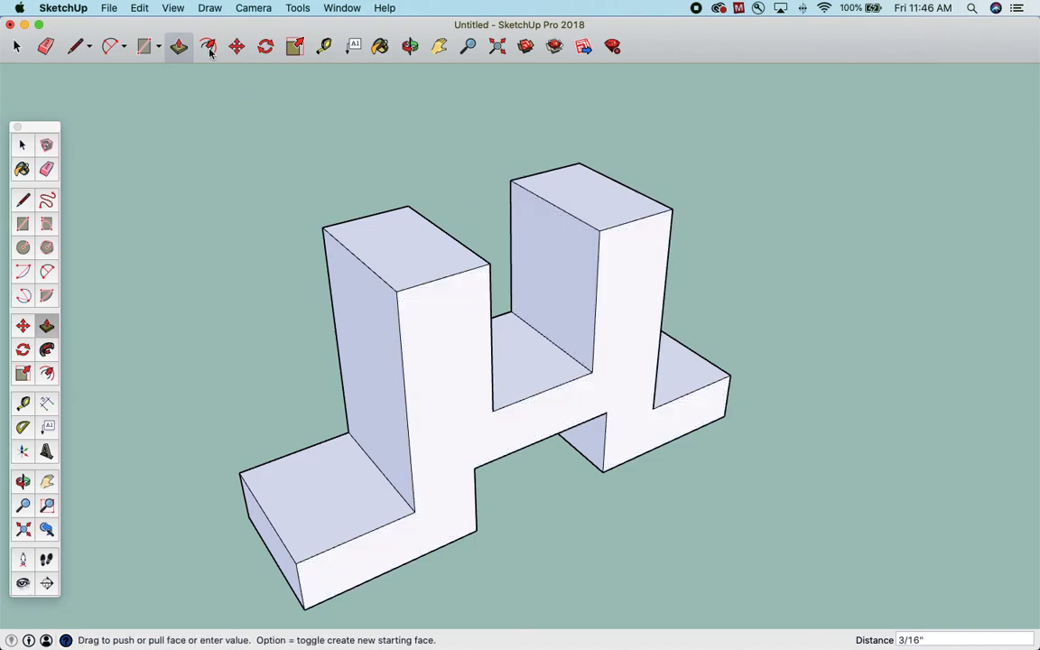
Measure the right upright's overall height from its front top corner to the base's bottom edge
click(324, 45)
click(672, 209)
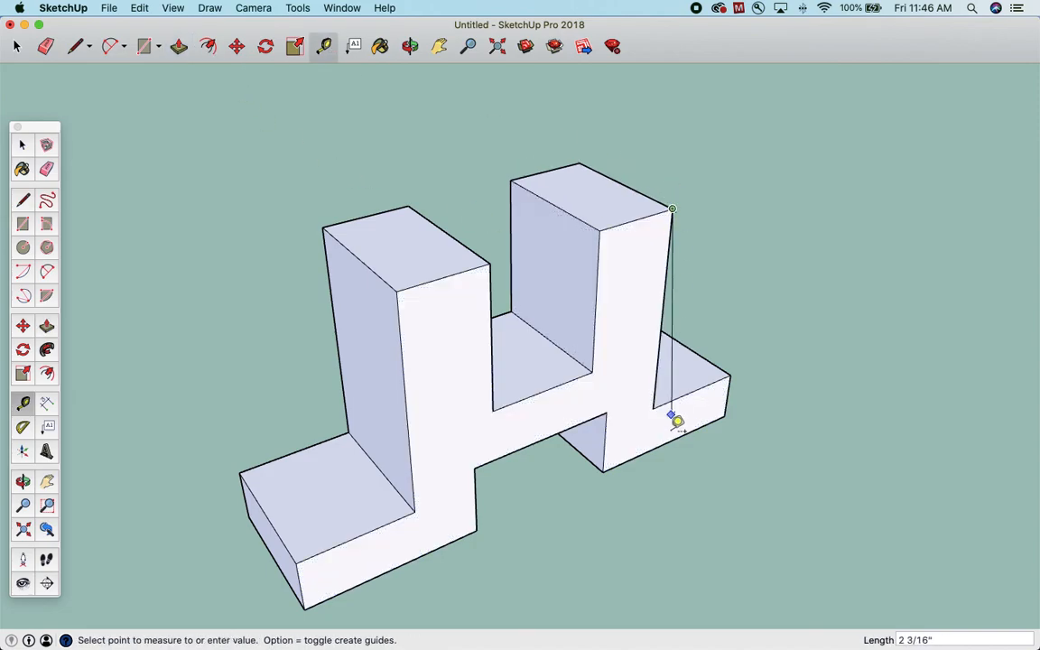
click(649, 449)
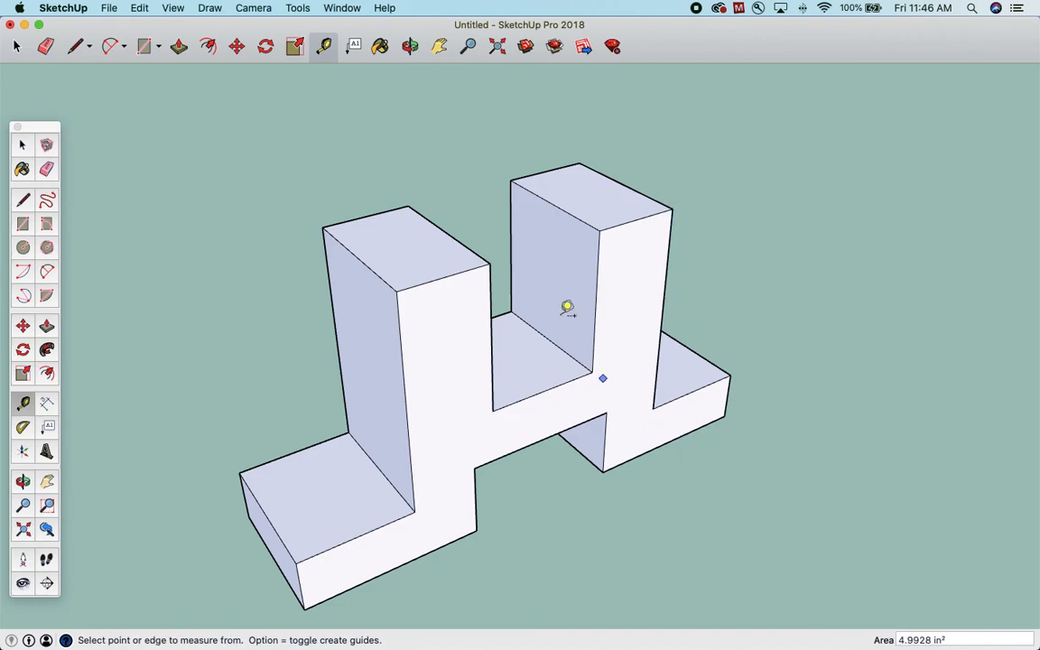
Save the model on the Desktop under the name part
click(111, 9)
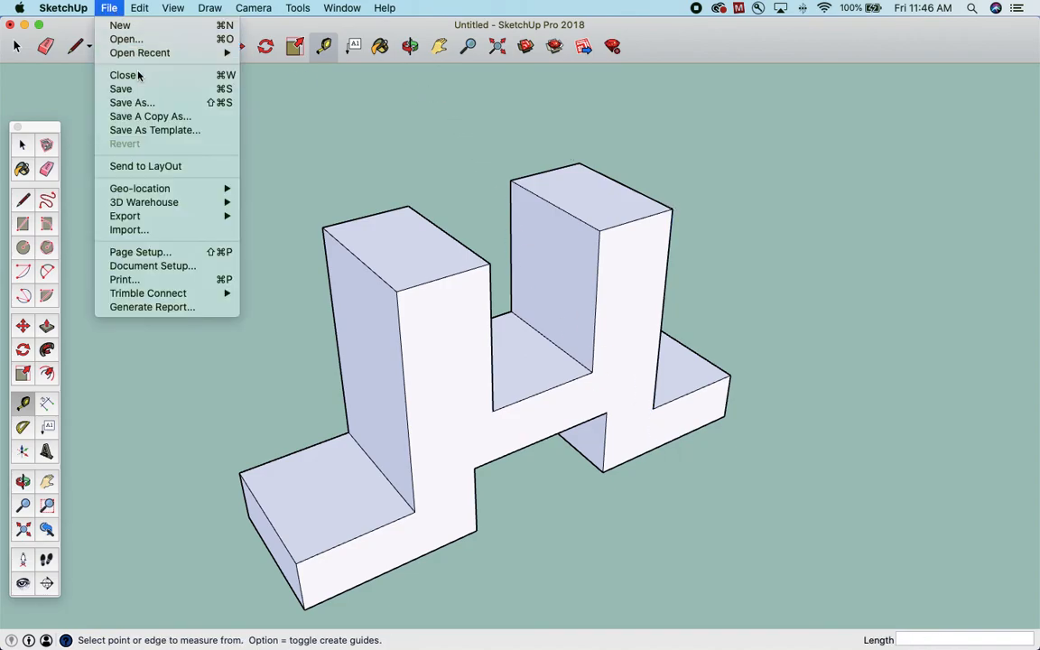
click(134, 80)
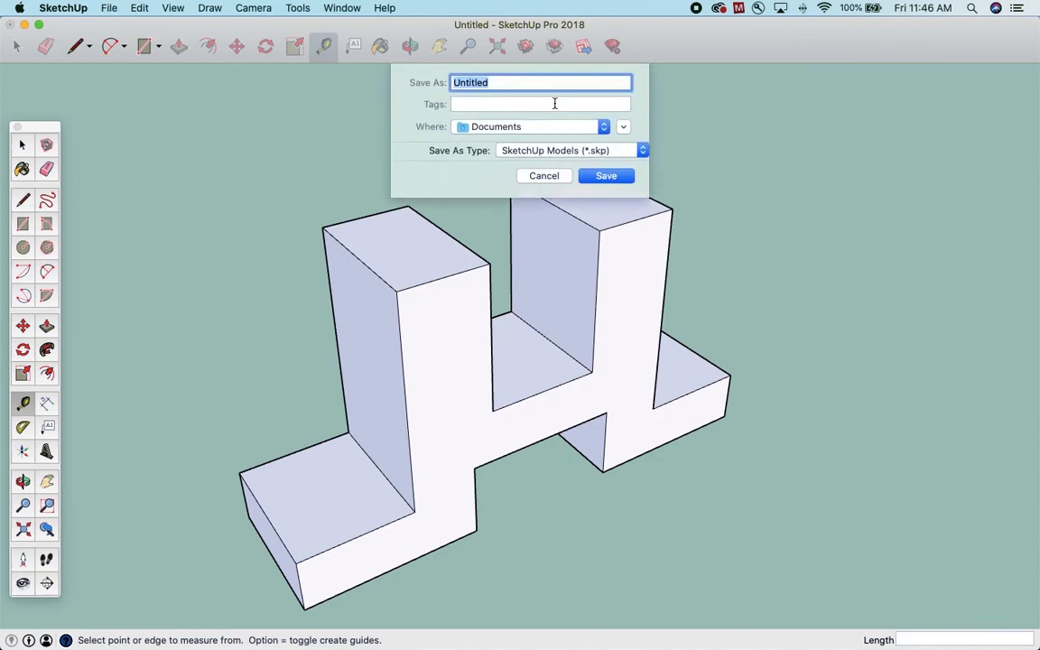
text(part)
click(567, 126)
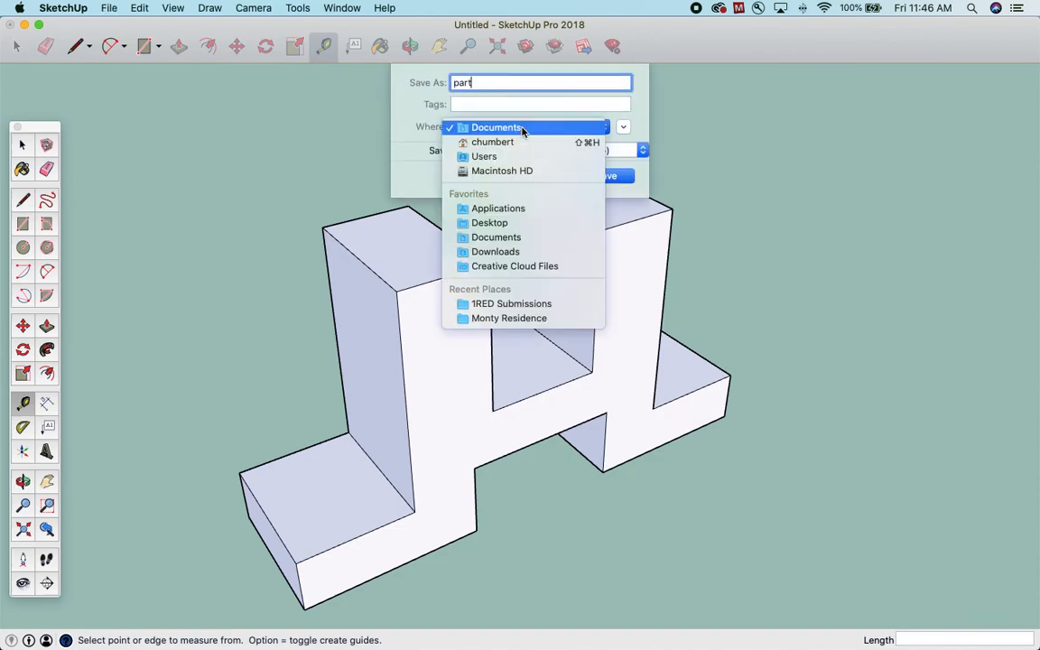
click(587, 218)
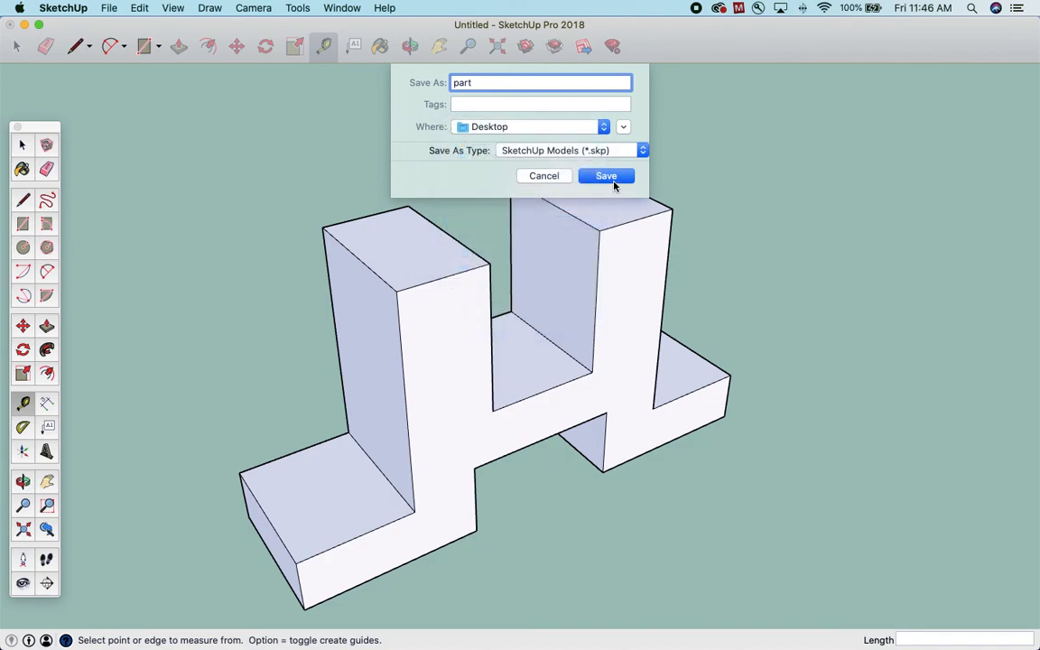
click(616, 177)
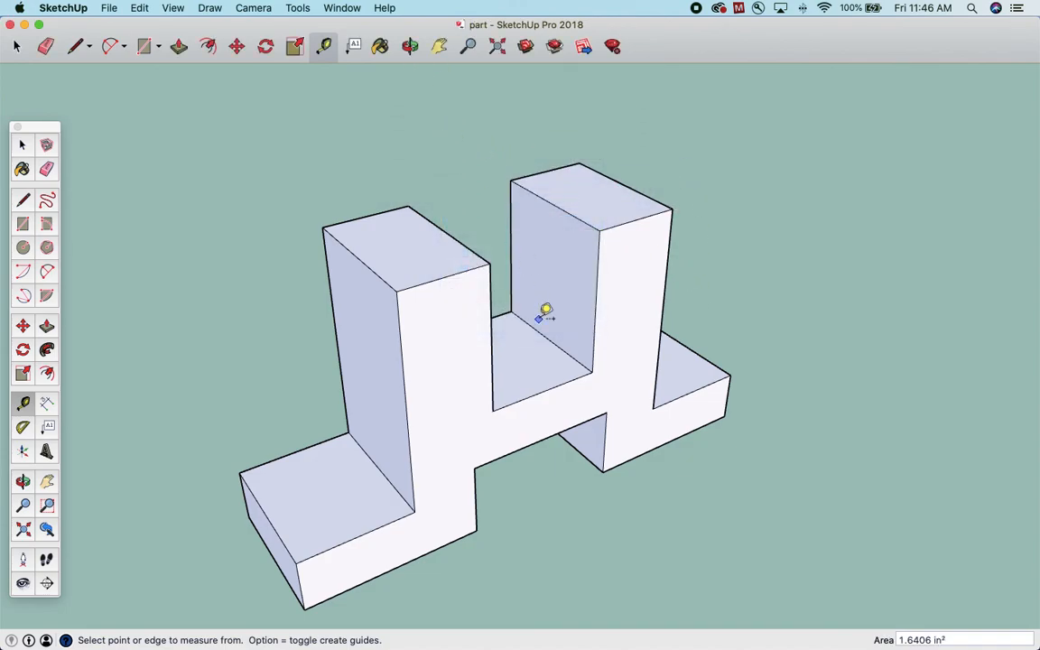
Switch to the dimensioned drawing and examine the side, top and 3D views for the uprights' rounded tops and holes
key(ctrl+Right)
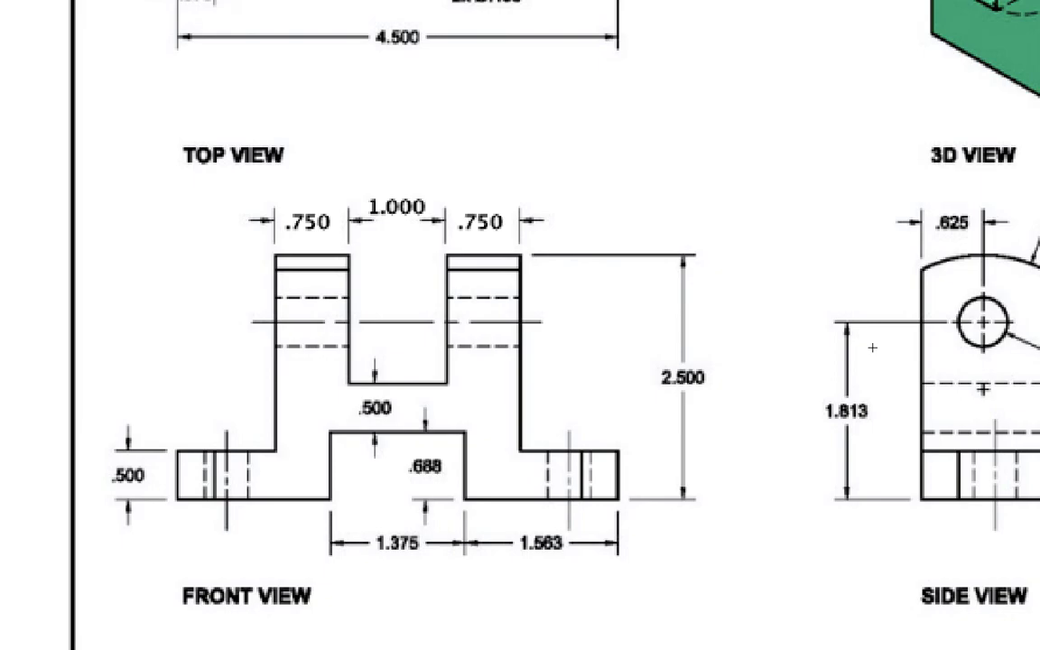
scroll(520, 325, right, 6)
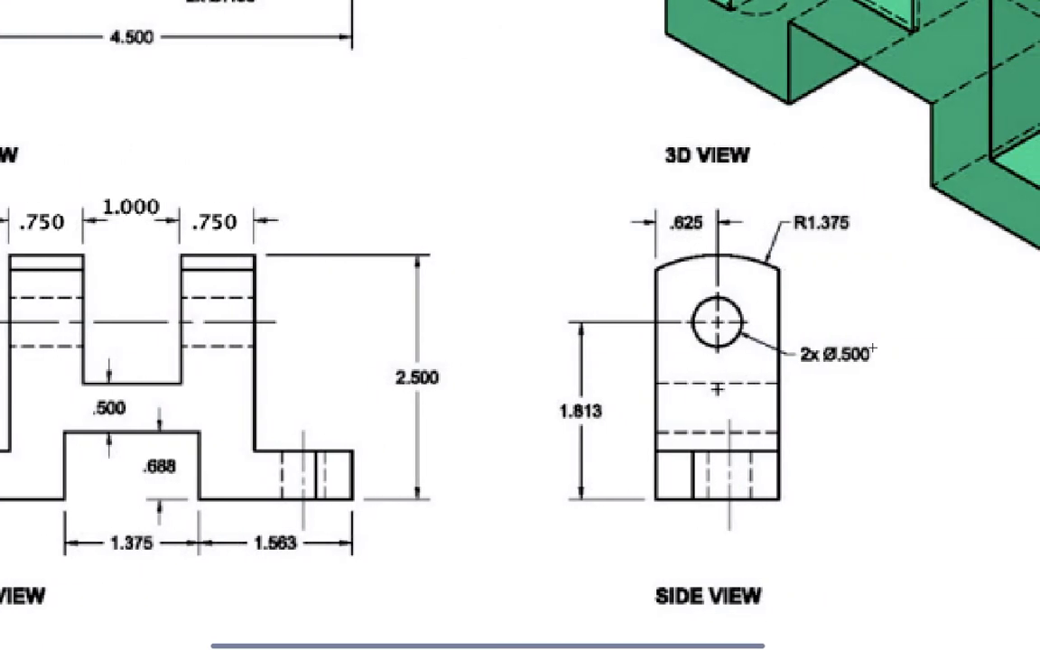
scroll(873, 348, up, 5)
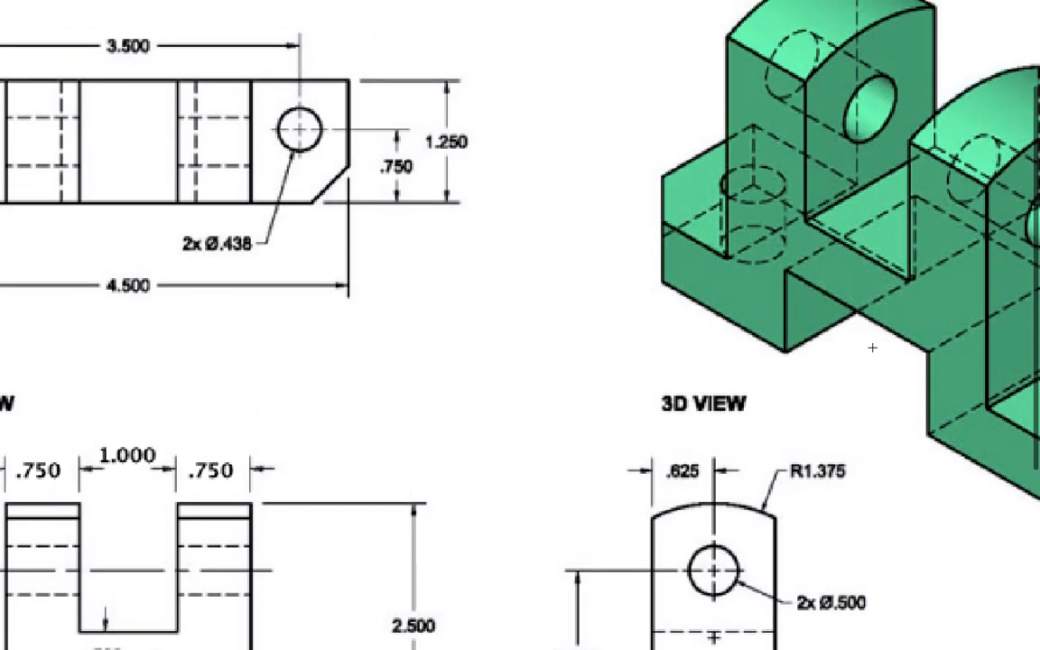
scroll(872, 348, down, 3)
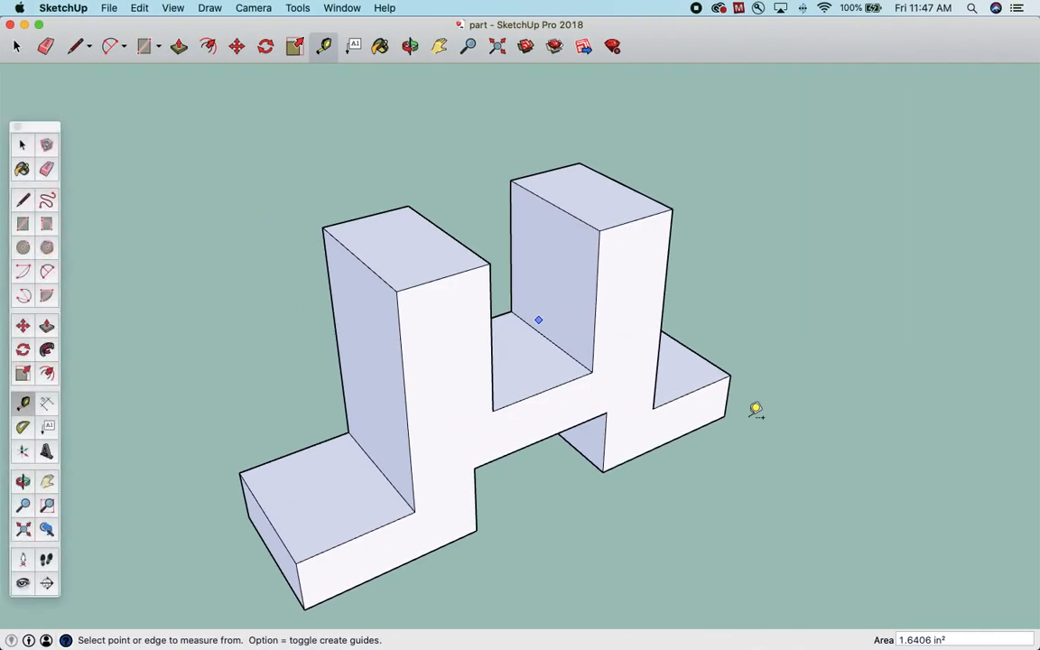
In SketchUp, draw a 1.375 inch vertical line down the left upright's outer side face from its top edge's midpoint
click(672, 209)
click(410, 45)
drag(357, 299, 685, 257)
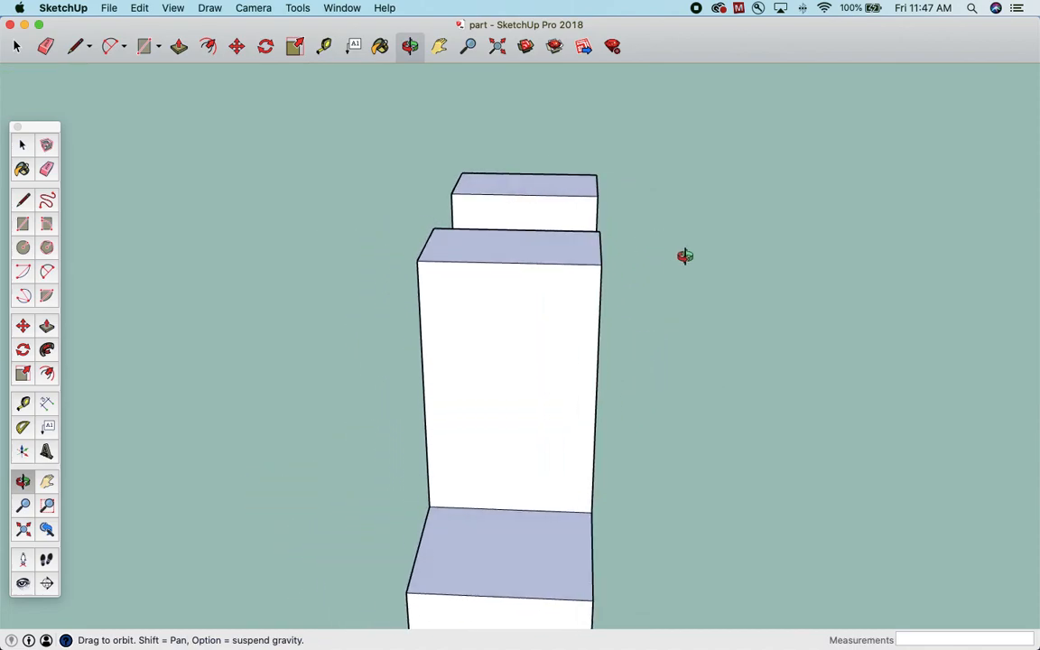
click(76, 45)
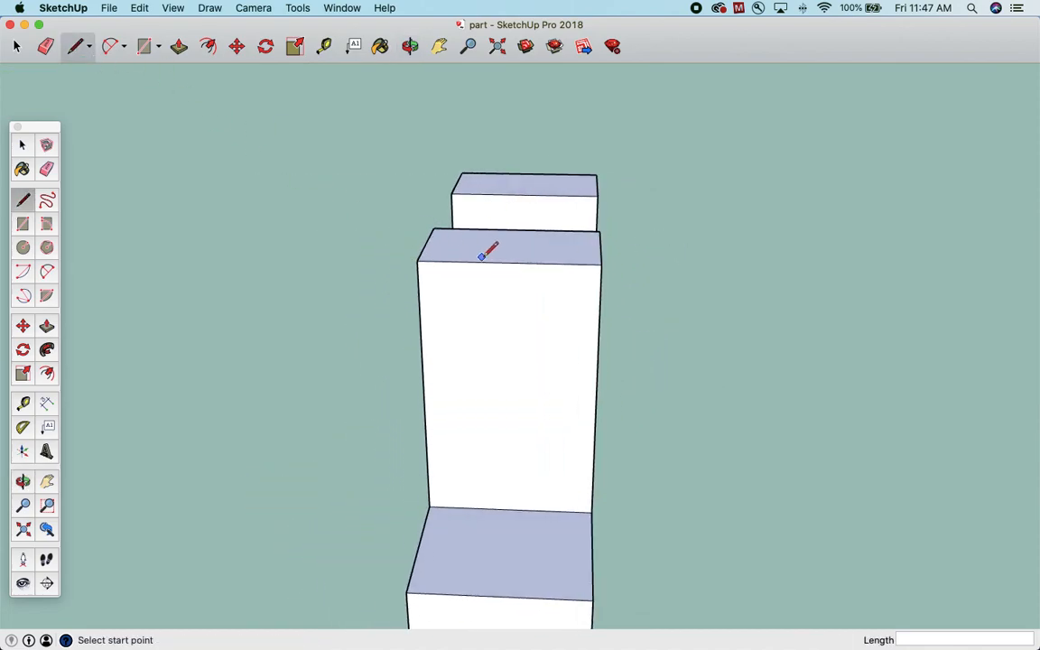
click(508, 262)
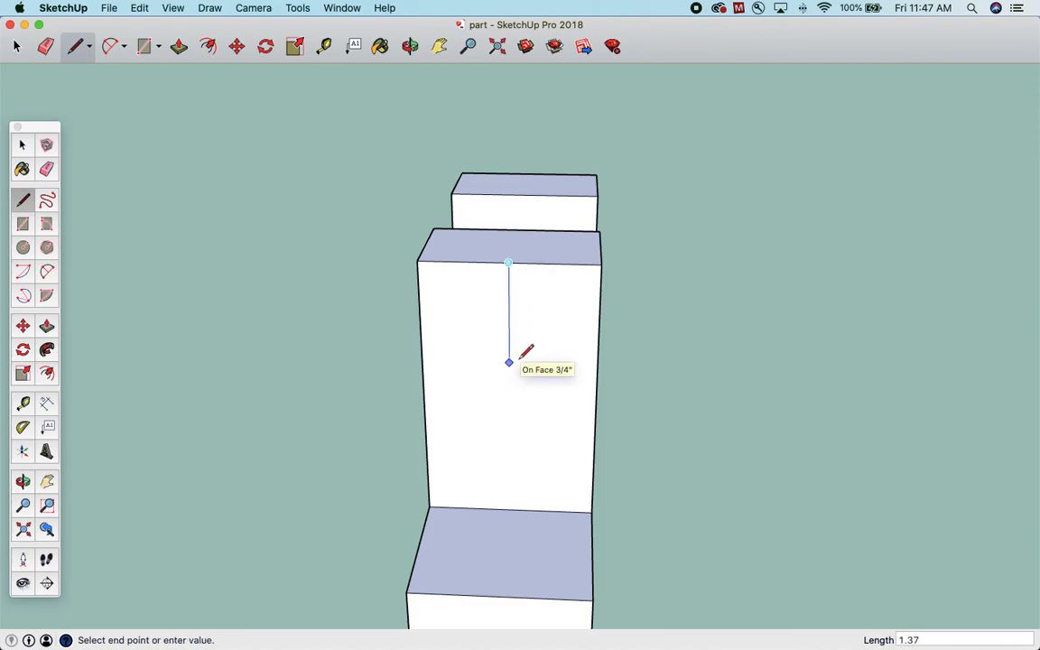
key(Return)
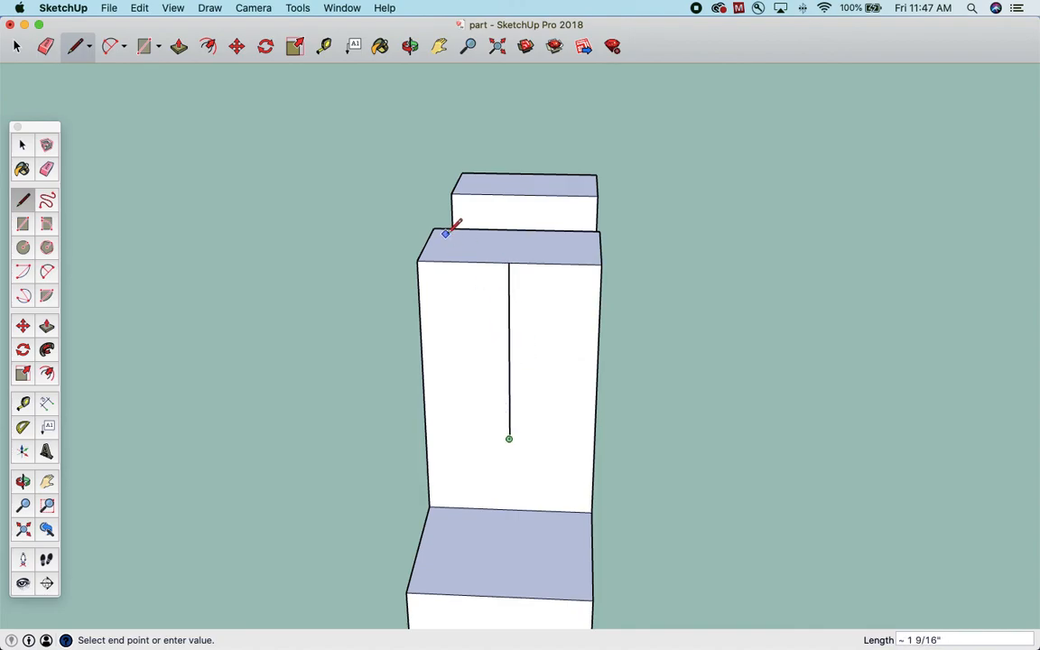
Draw a circle on the left upright's outer face, centred on the vertical line's lower end and reaching the top edge's midpoint
click(22, 247)
click(508, 439)
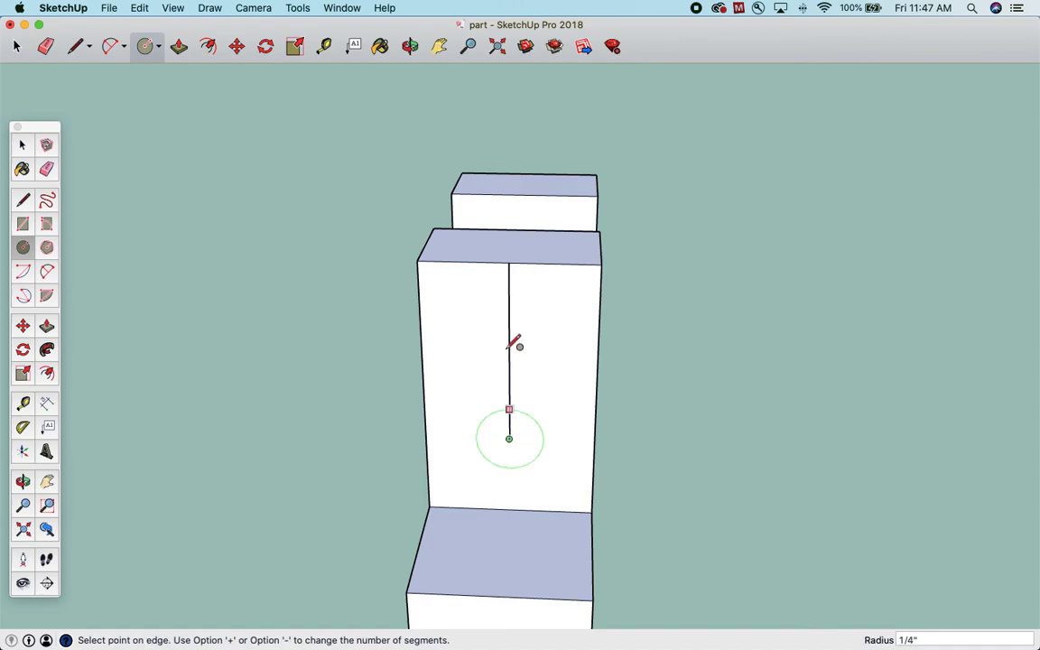
click(509, 264)
Delete the circle's portions outside the left upright and the vertical construction line, keeping the arc on the face
click(22, 144)
drag(681, 454, 681, 452)
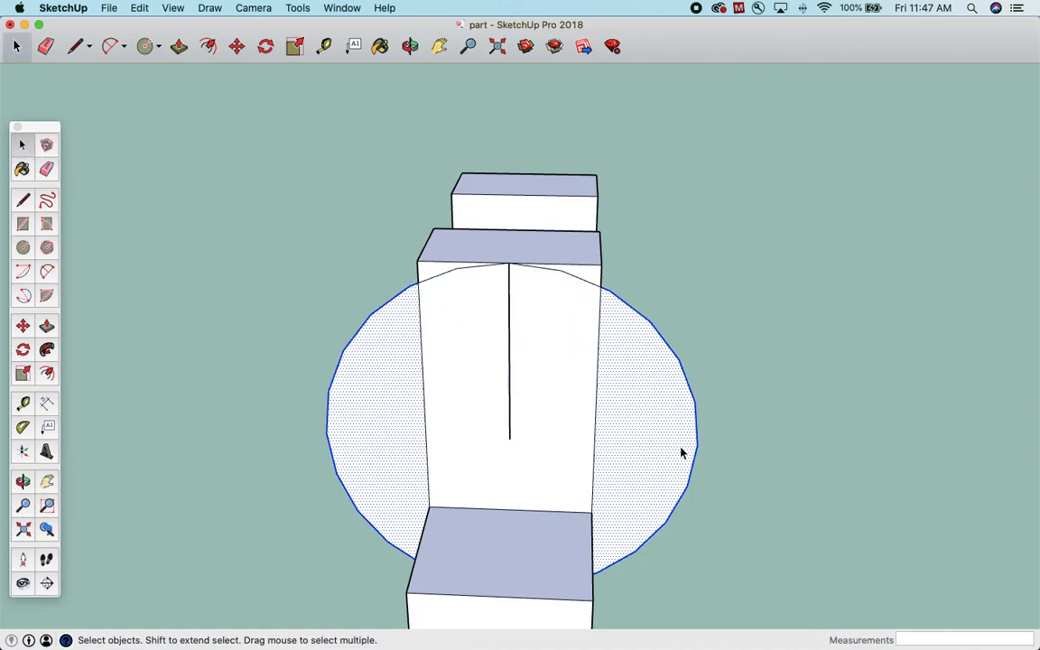
key(Delete)
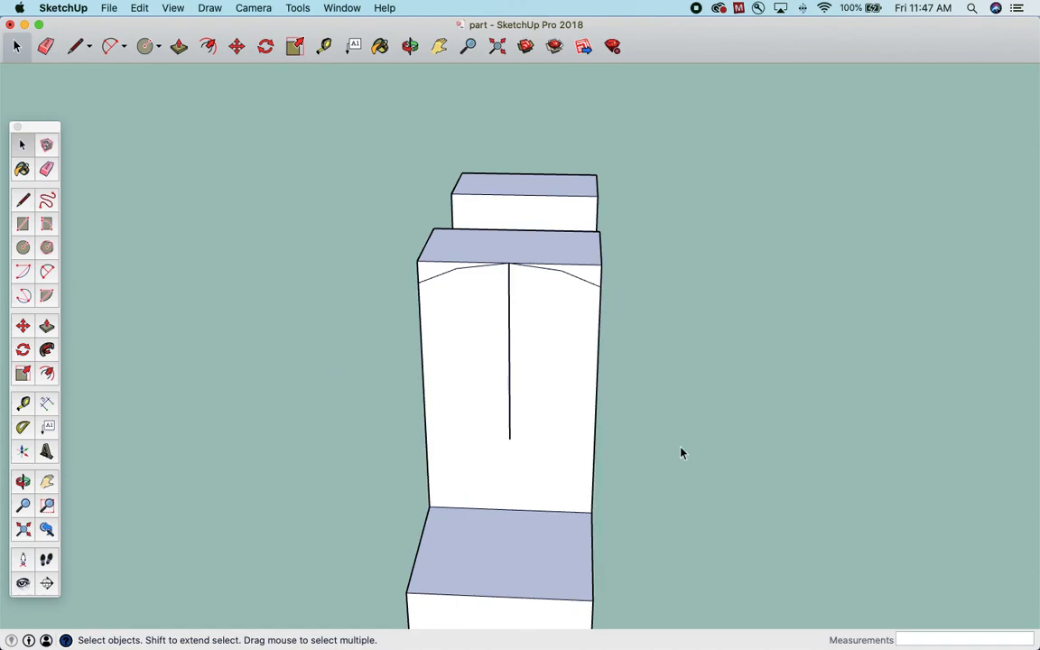
click(510, 301)
key(Delete)
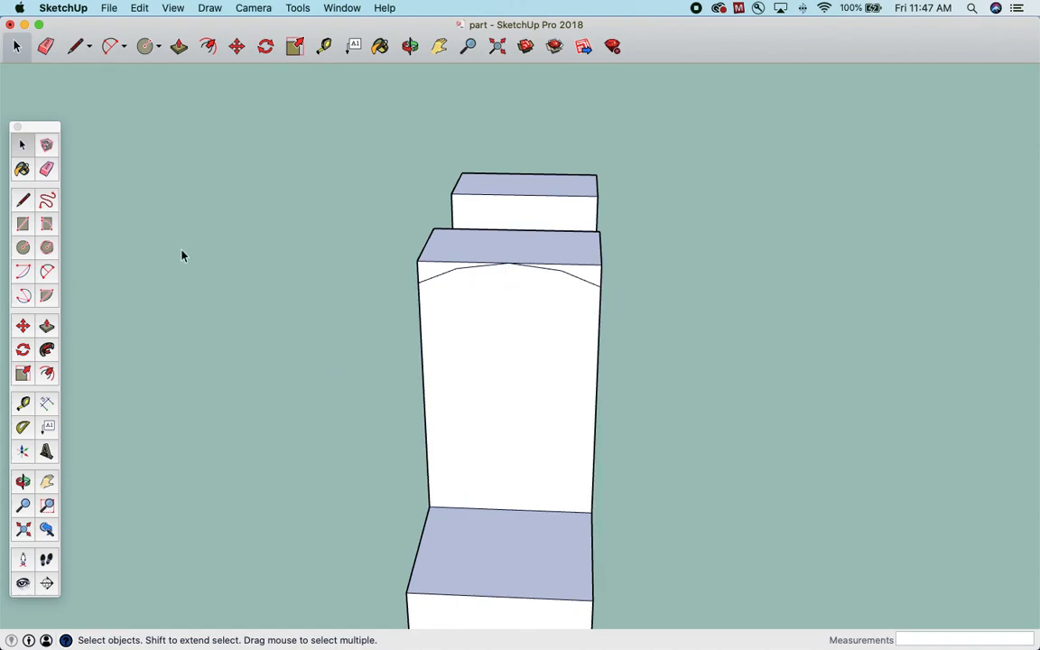
Push the two corner pieces above the arc back 3/4 inch through the left upright to round its top
key(p)
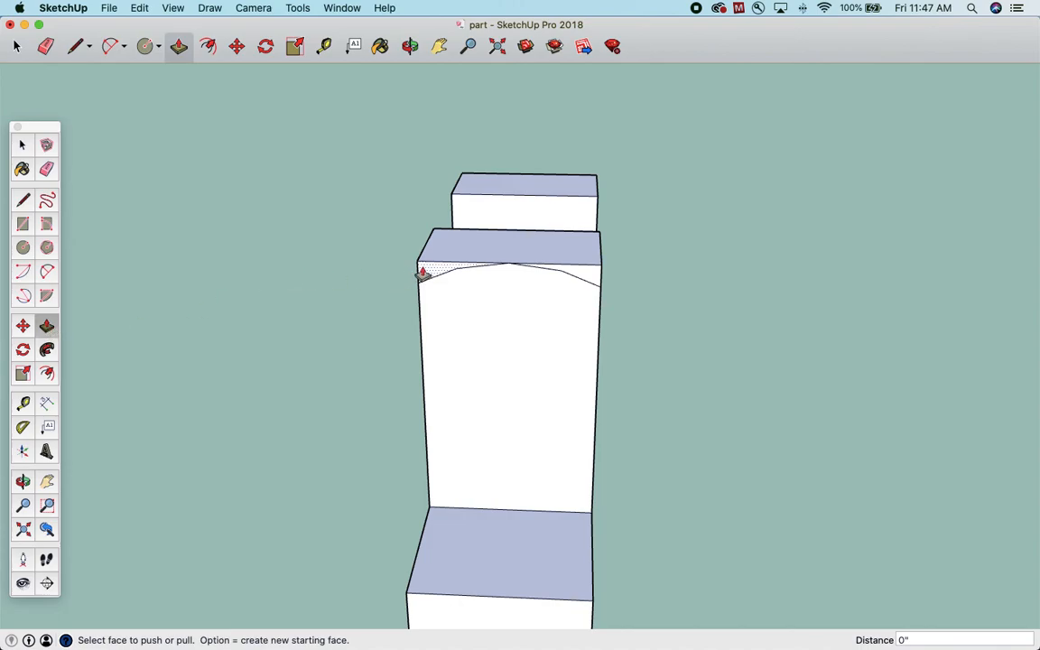
drag(424, 274, 436, 236)
drag(586, 278, 599, 241)
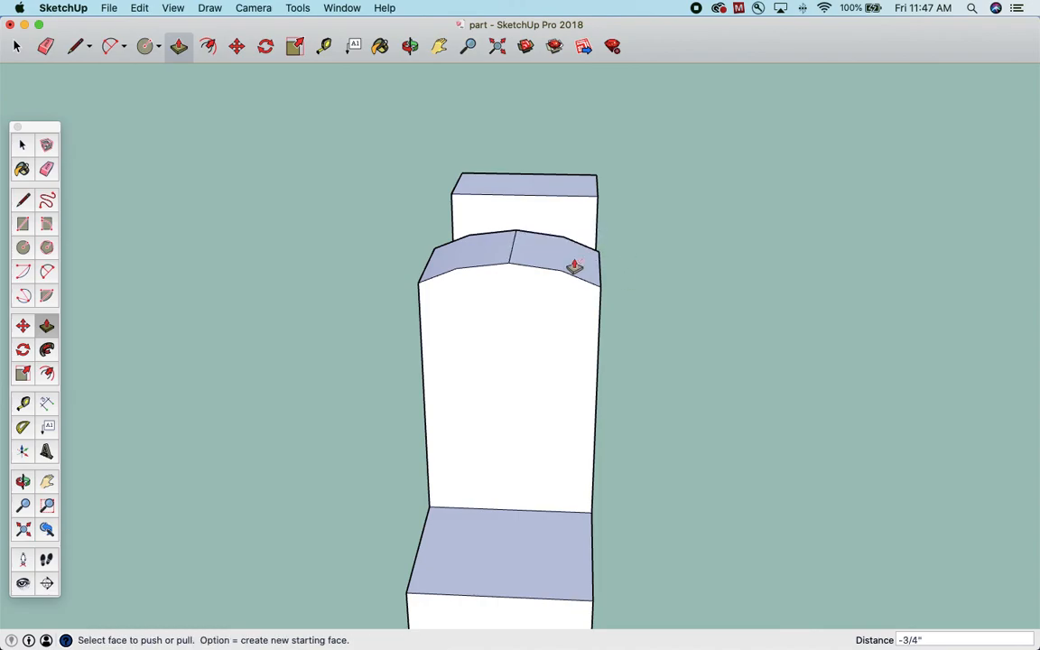
Hide the seam edge across the middle of the left upright's rounded top
click(23, 143)
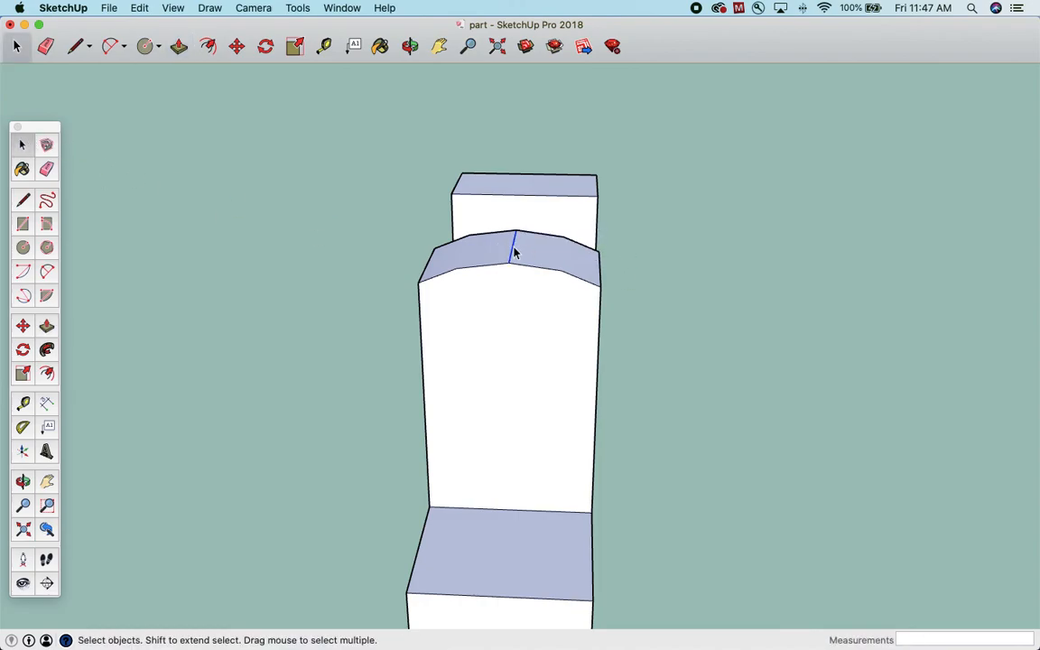
click(515, 253)
key(Delete)
right_click(515, 253)
click(538, 282)
Draw a 1.375 inch vertical line down the right upright's outer side face from its top edge's midpoint
click(409, 46)
drag(576, 306, 593, 283)
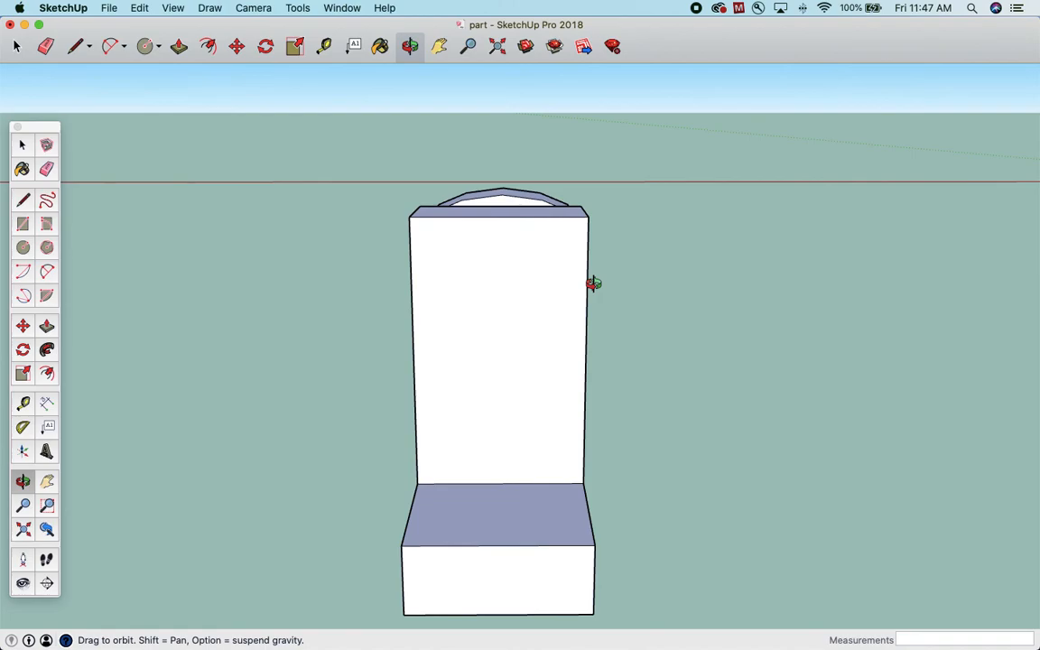
click(74, 47)
click(498, 214)
text(1.375)
key(Return)
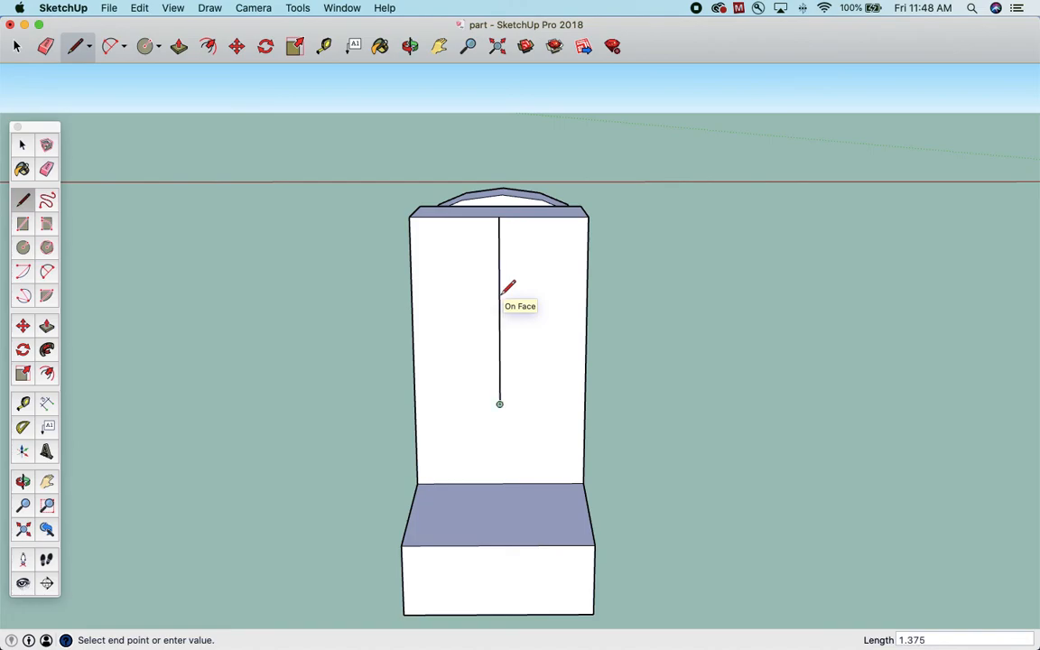
click(22, 247)
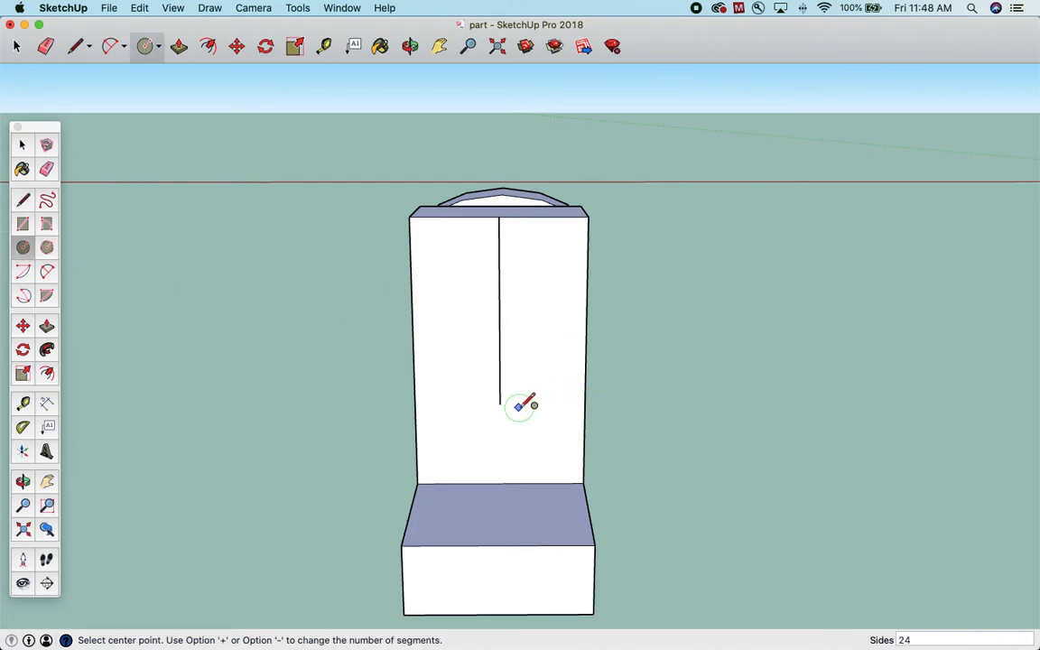
click(22, 270)
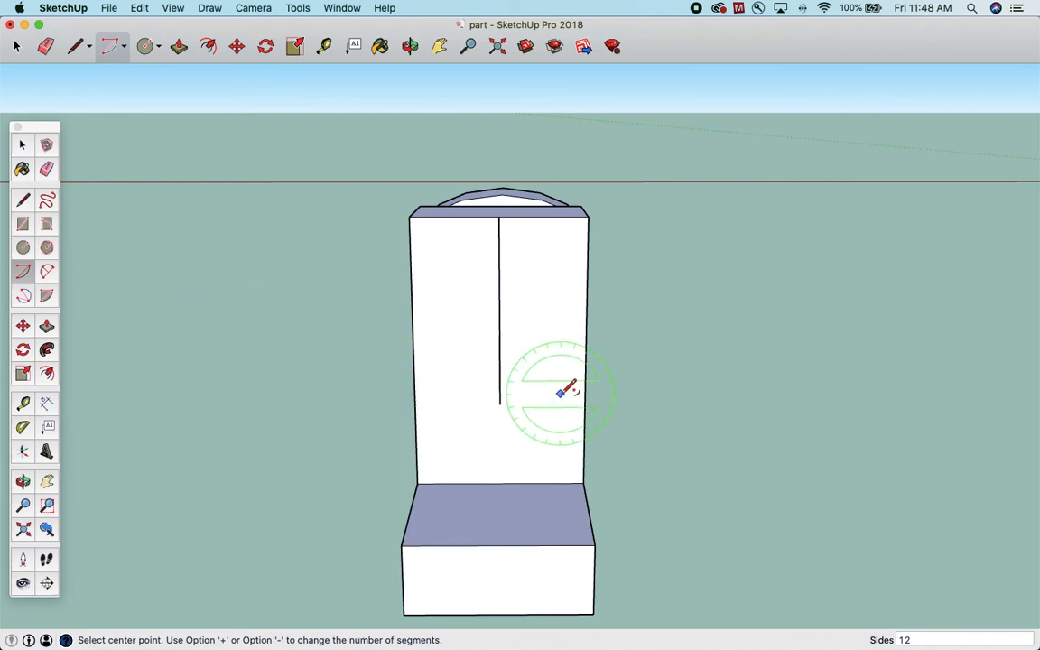
click(499, 404)
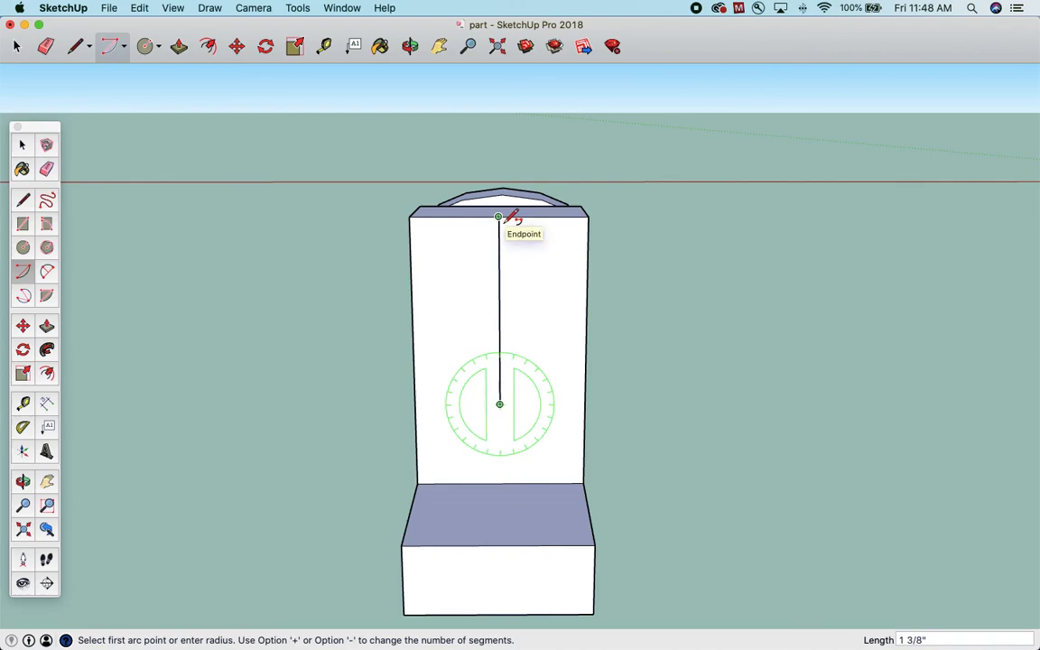
click(418, 233)
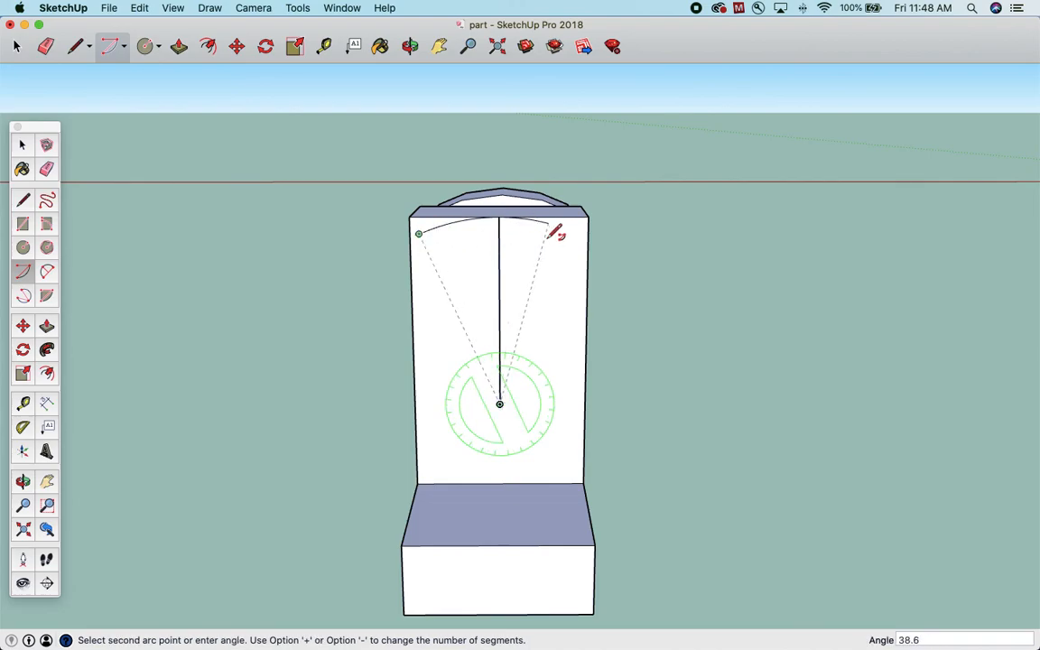
key(Escape)
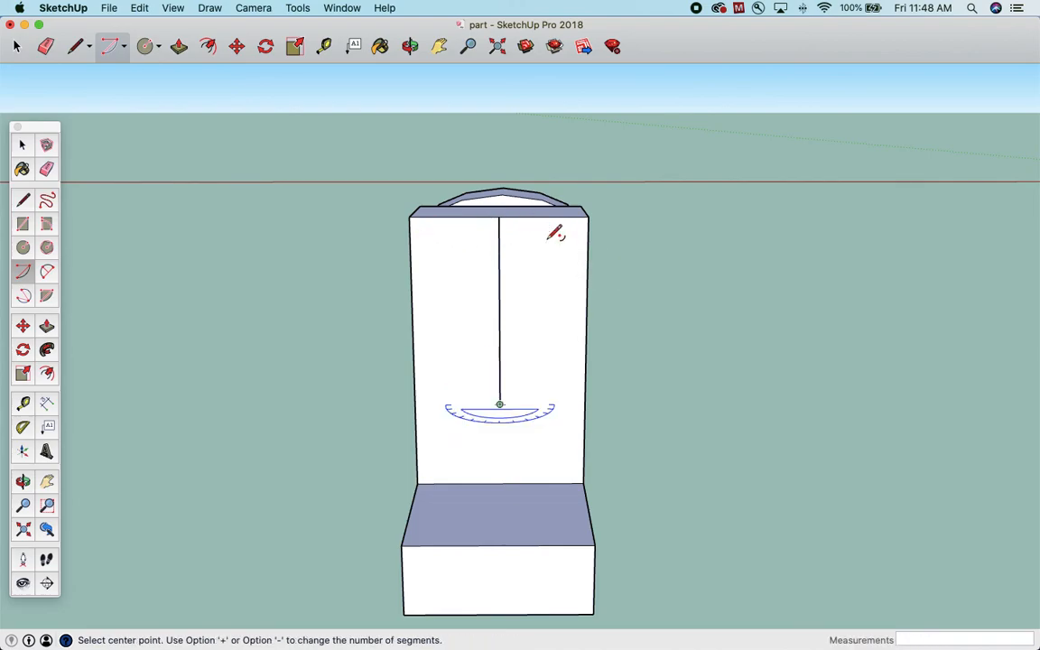
click(500, 403)
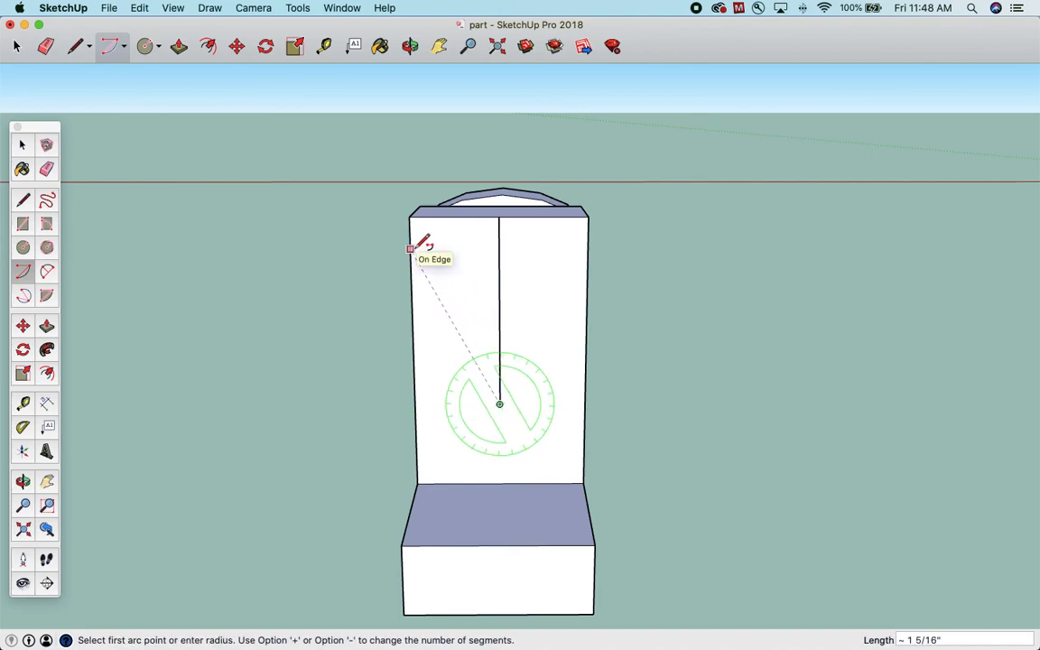
click(410, 248)
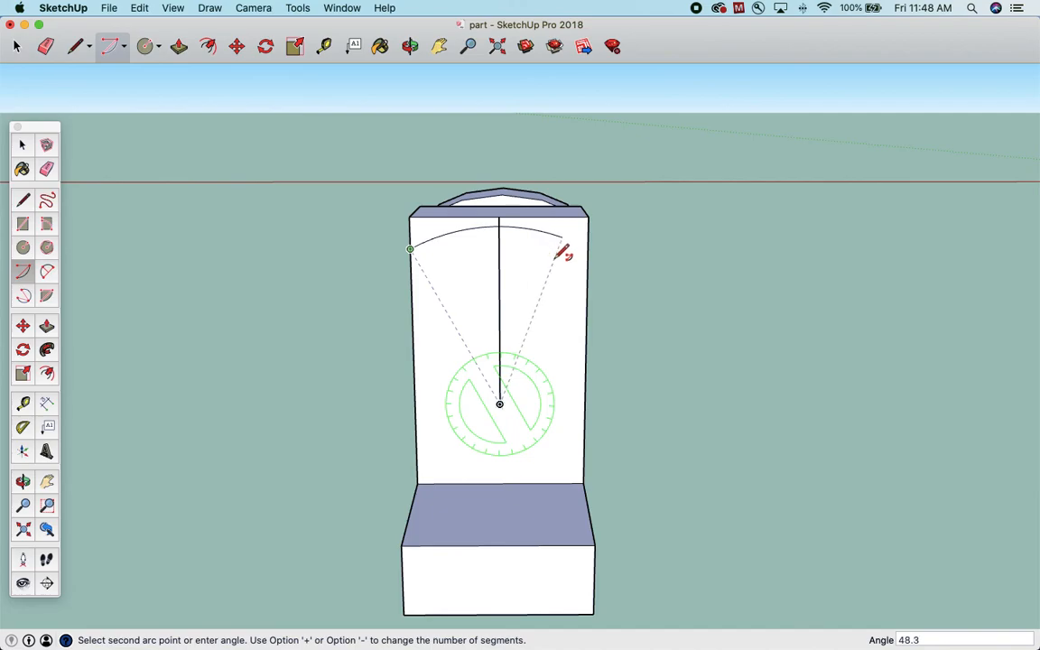
key(Escape)
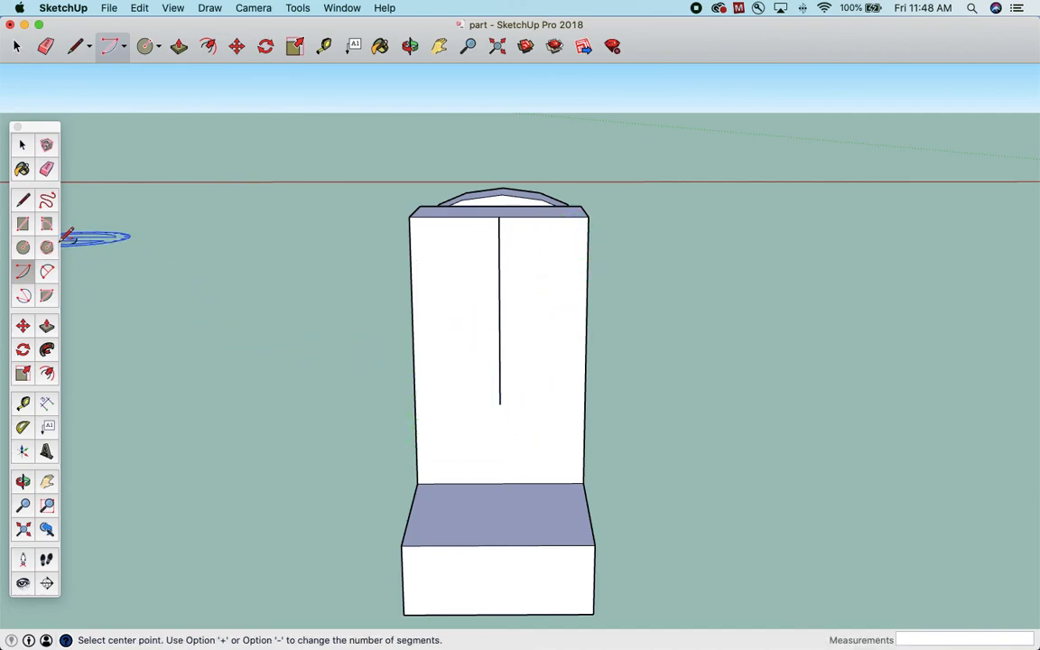
Draw a 1 3/8 inch radius circle centred on the lower end of the right upright's vertical line
click(22, 246)
click(499, 404)
click(508, 217)
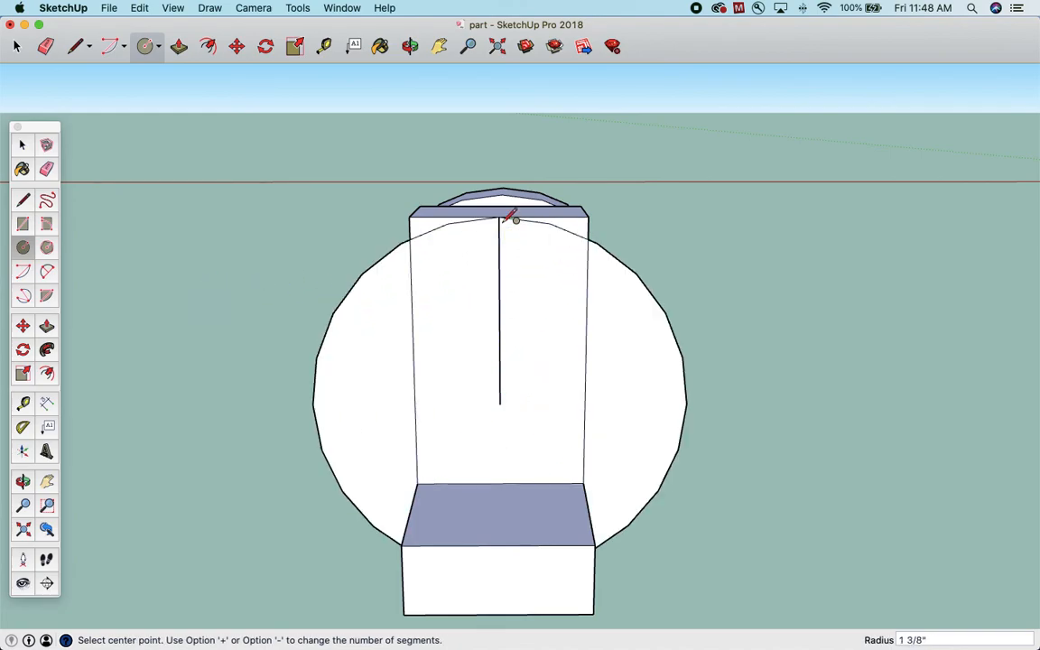
Delete the circle's portions outside the right upright and its vertical construction line, keeping the arc on the face
click(24, 143)
drag(681, 425, 680, 425)
key(Delete)
click(501, 315)
key(Delete)
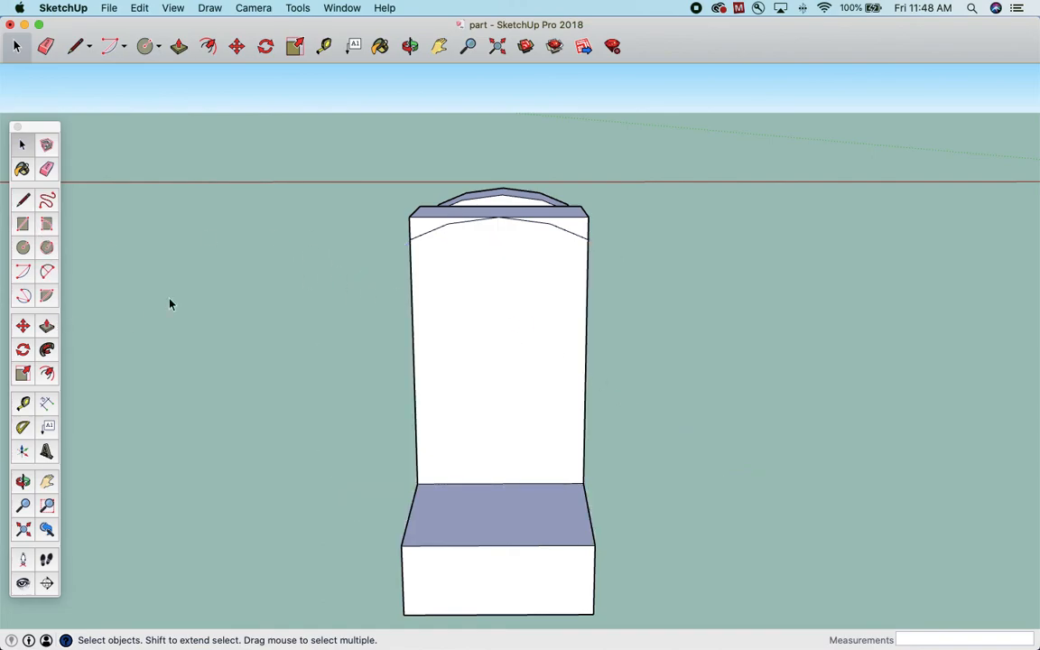
Push the two corner pieces above the arc through the right upright's full thickness to round its top
click(428, 233)
click(46, 325)
drag(421, 225, 424, 215)
drag(560, 230, 580, 216)
Hide the seam edge across the middle of the right upright's rounded top
click(23, 147)
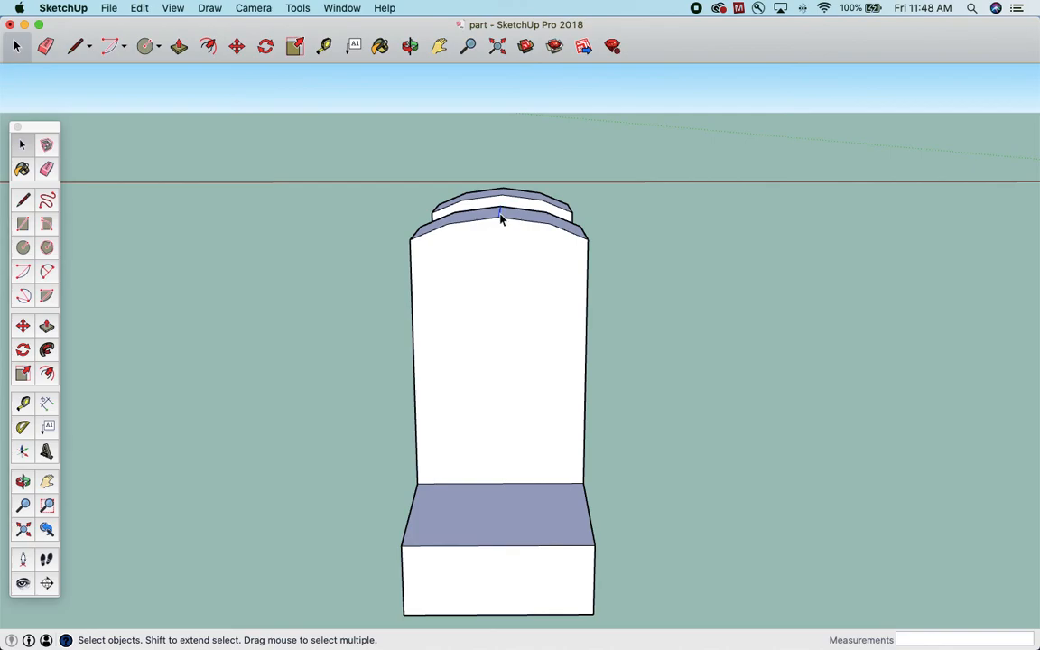
right_click(502, 215)
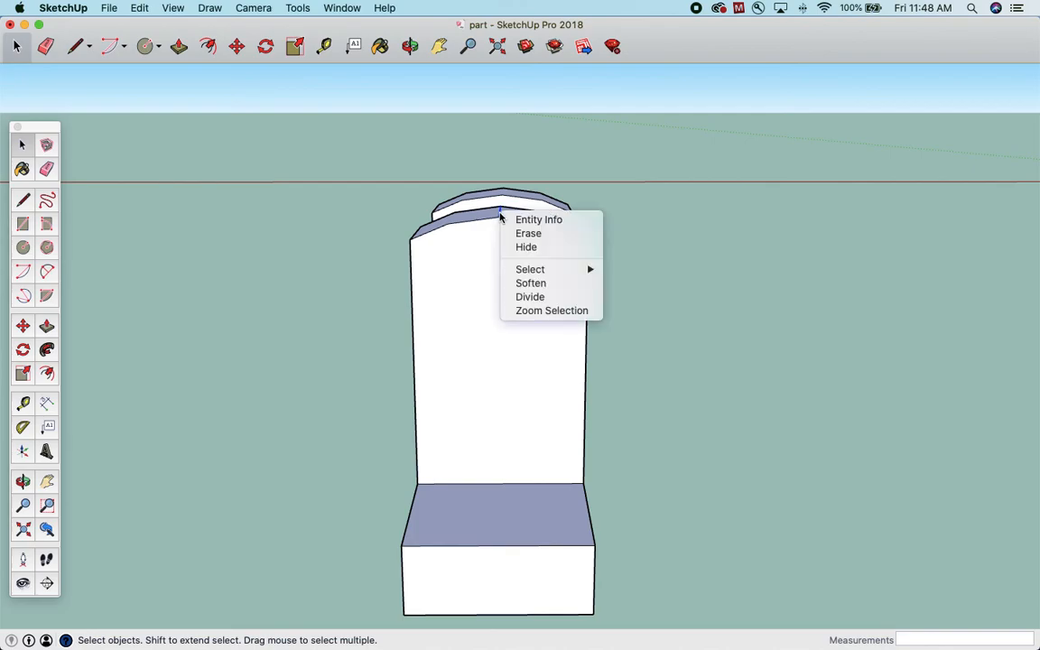
click(541, 246)
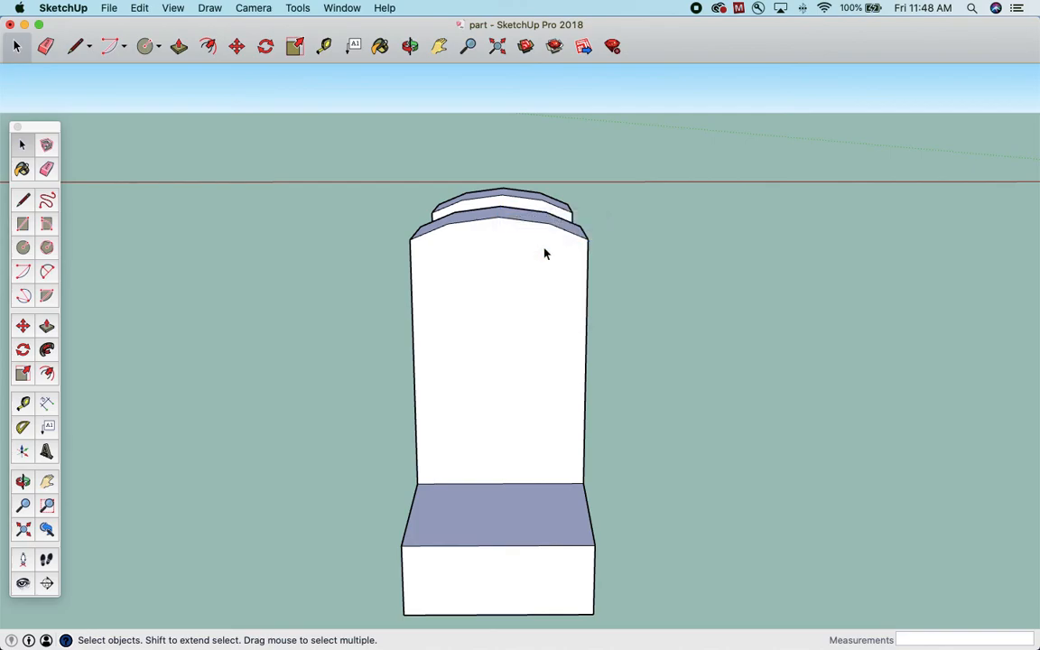
Orbit to a three-quarter view of the whole bracket and save the model
click(411, 46)
drag(433, 253, 578, 379)
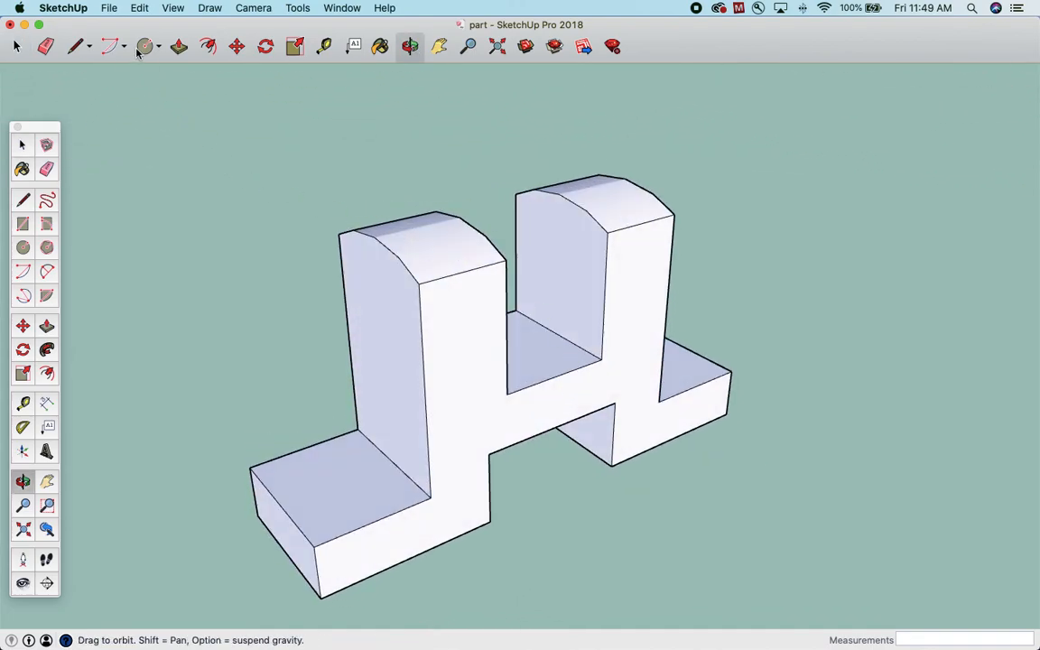
click(104, 8)
click(115, 81)
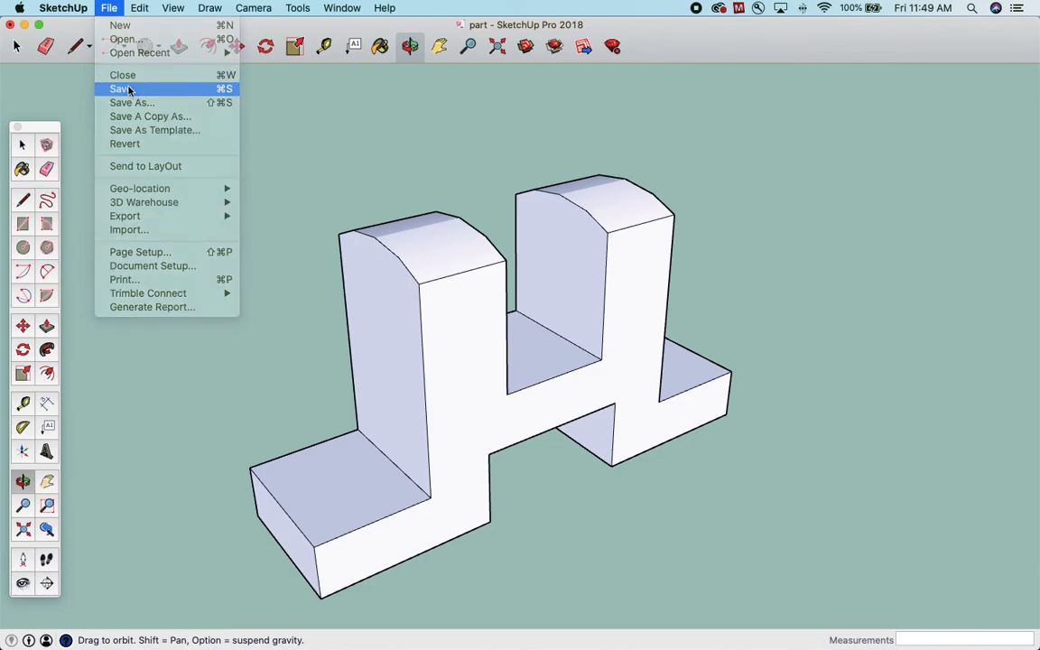
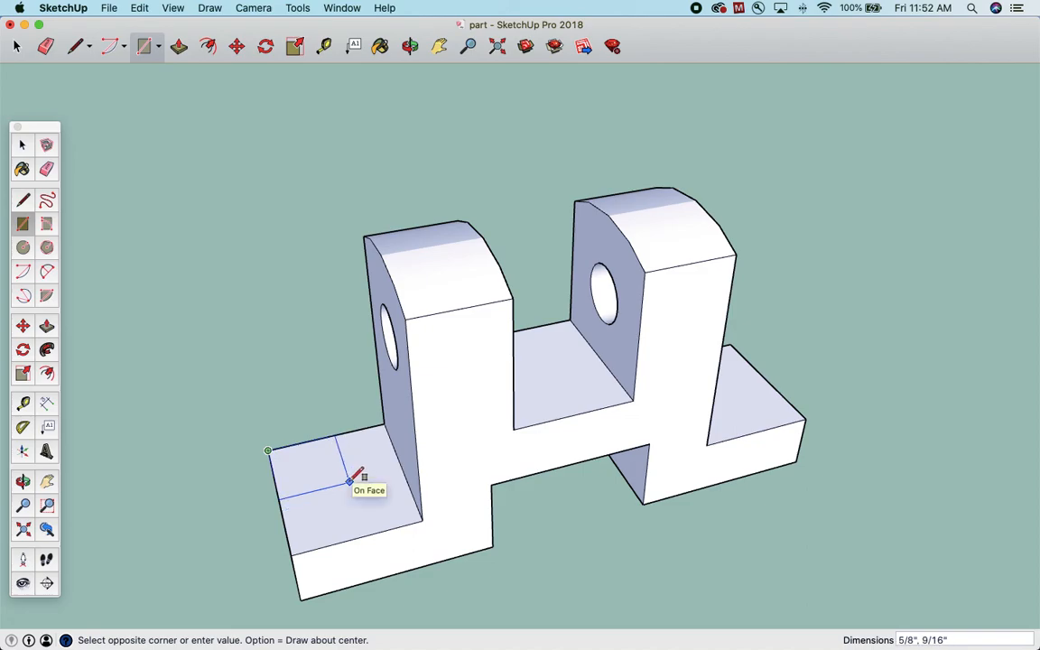
Draw a .5 by .5 inch square at the rear outer corner of each base flange's top face
text(.5,.5)
key(Return)
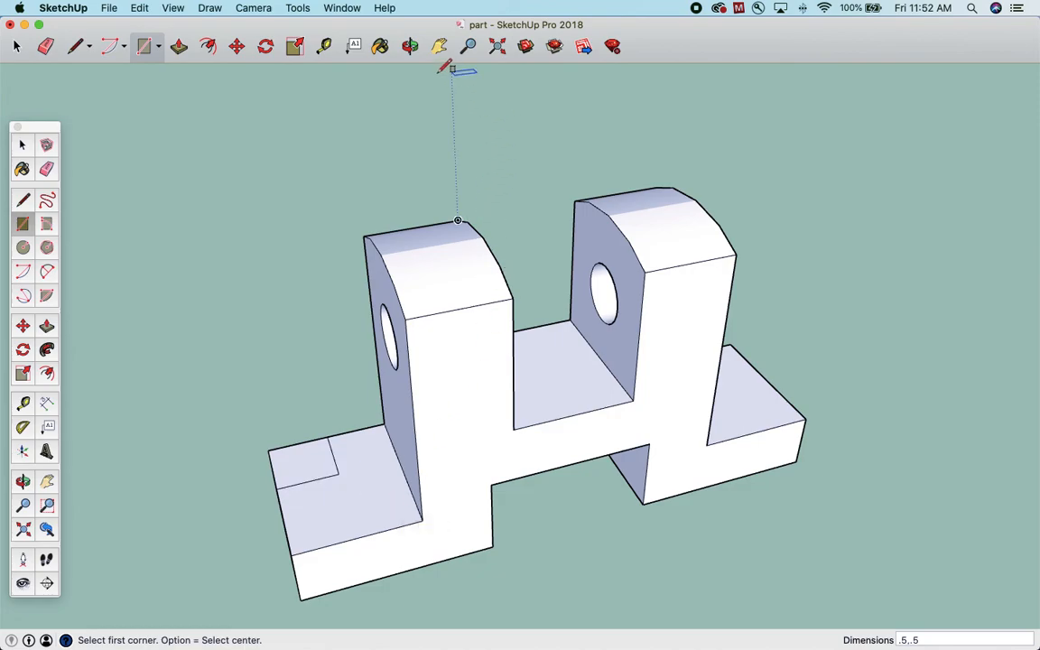
click(410, 46)
drag(632, 380, 533, 506)
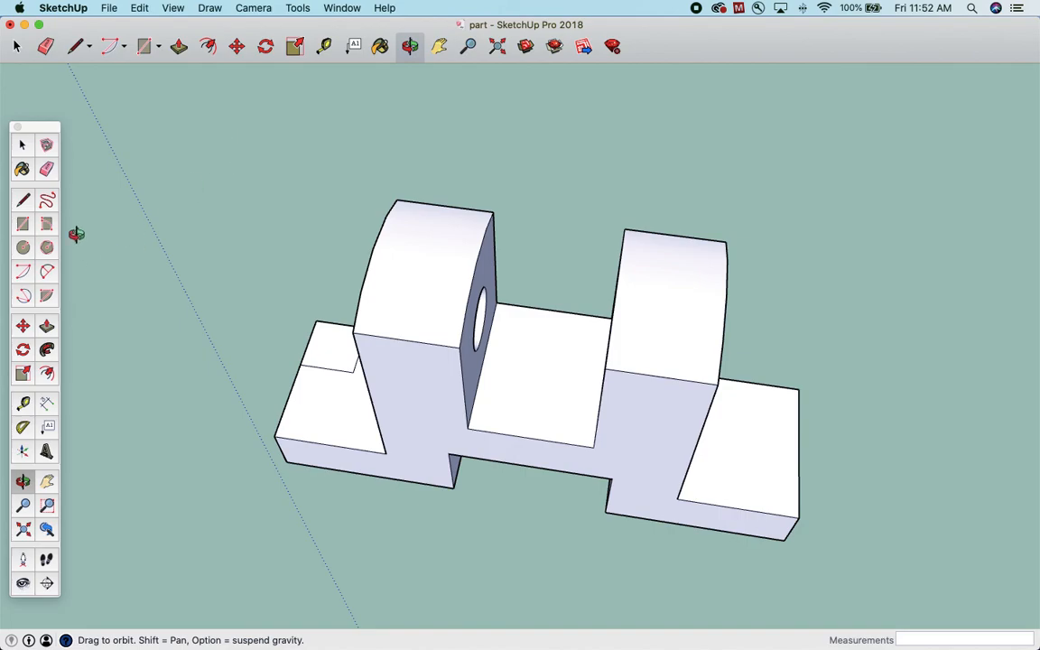
click(27, 224)
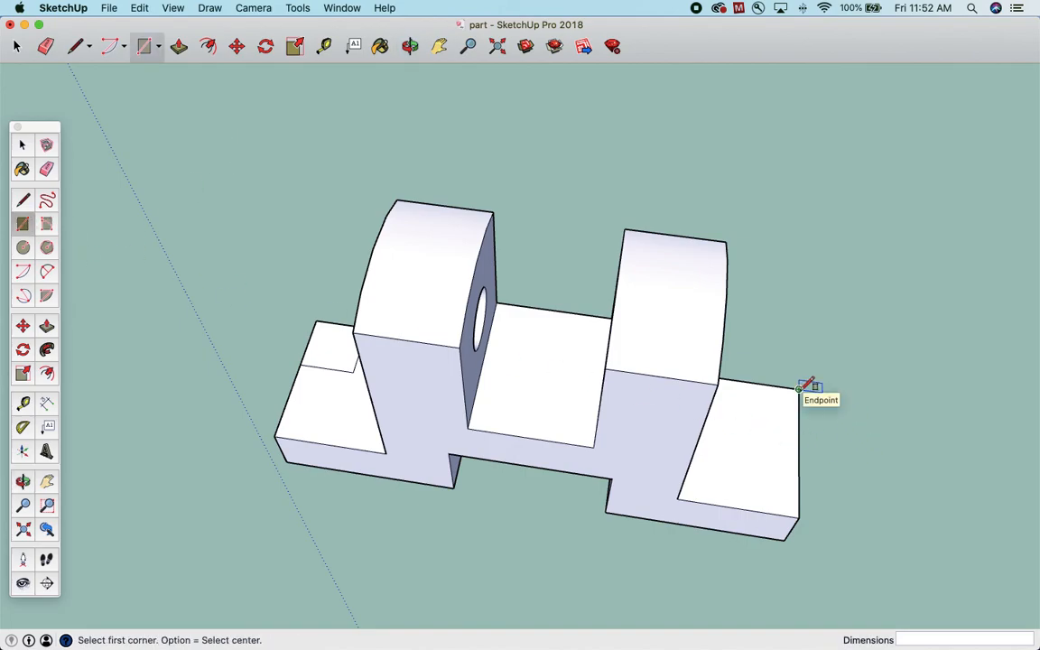
click(799, 390)
text(.5,.5)
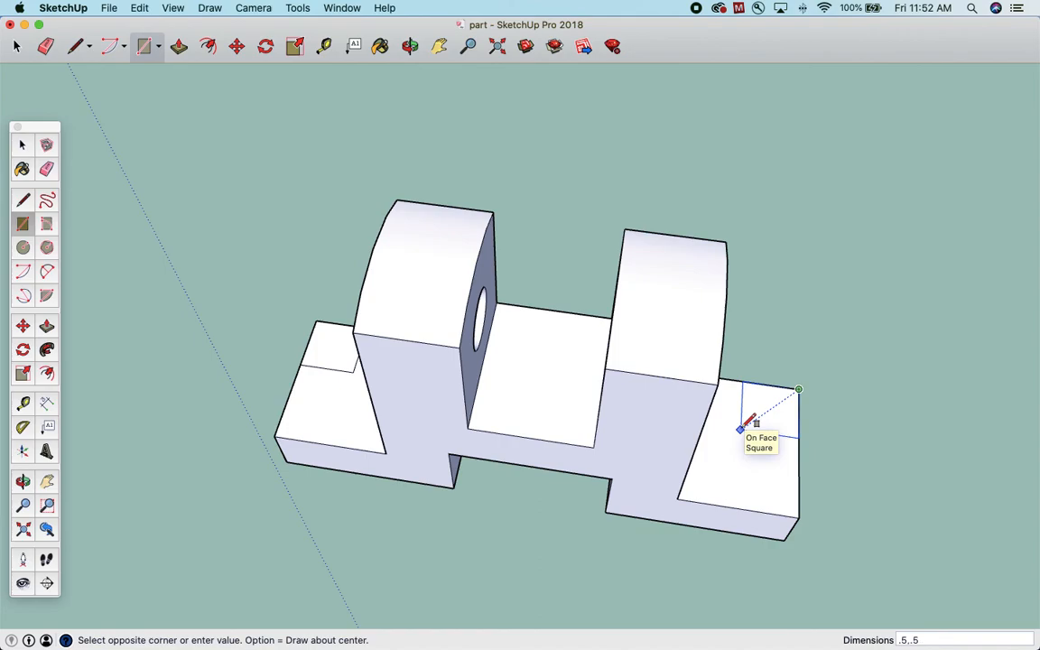
key(Return)
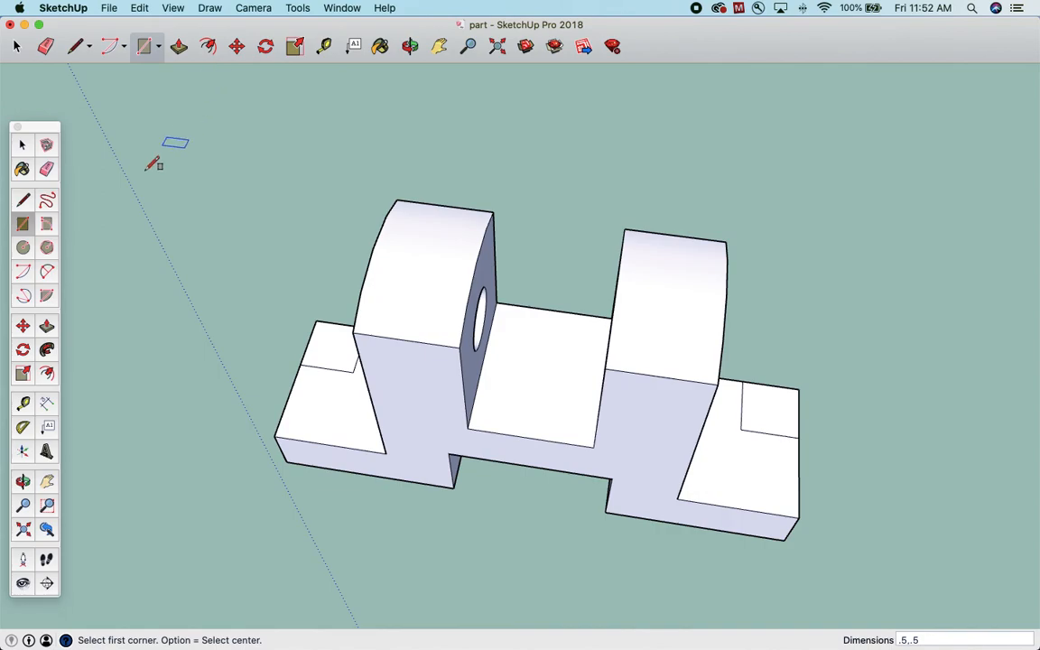
Try to draw a circle of radius .438/2 centred on the inner corner of the right flange's square, and undo it
click(23, 246)
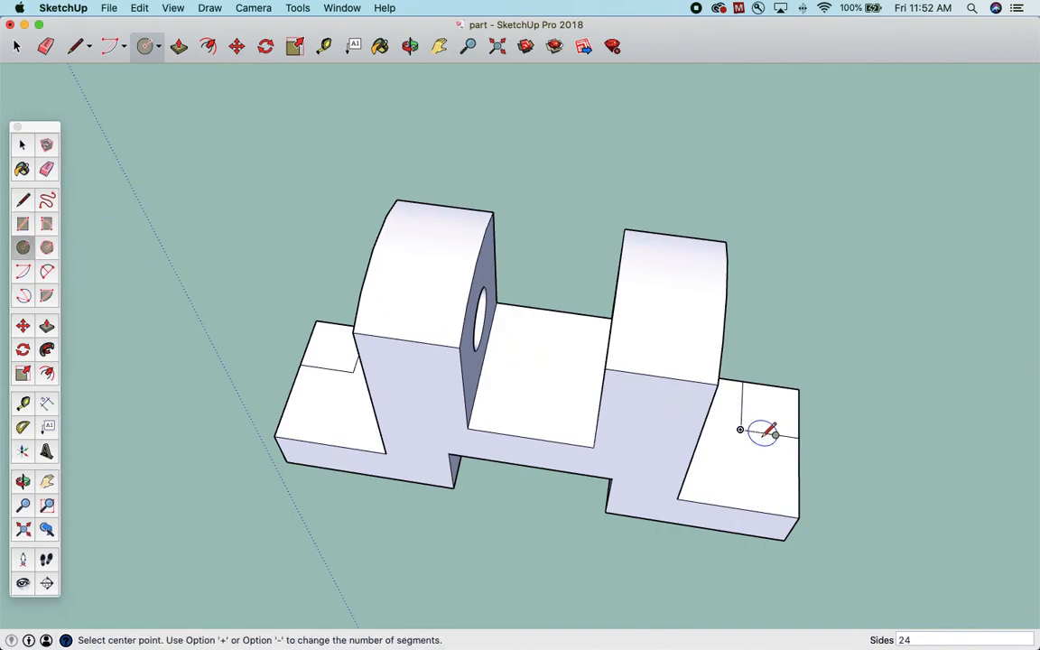
click(741, 430)
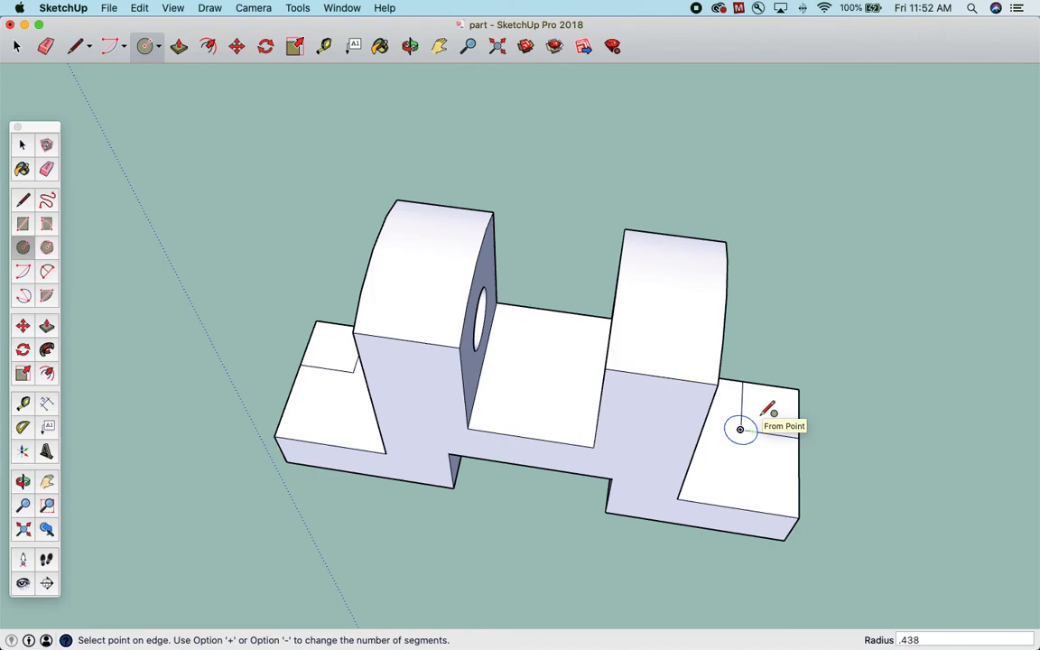
key(Return)
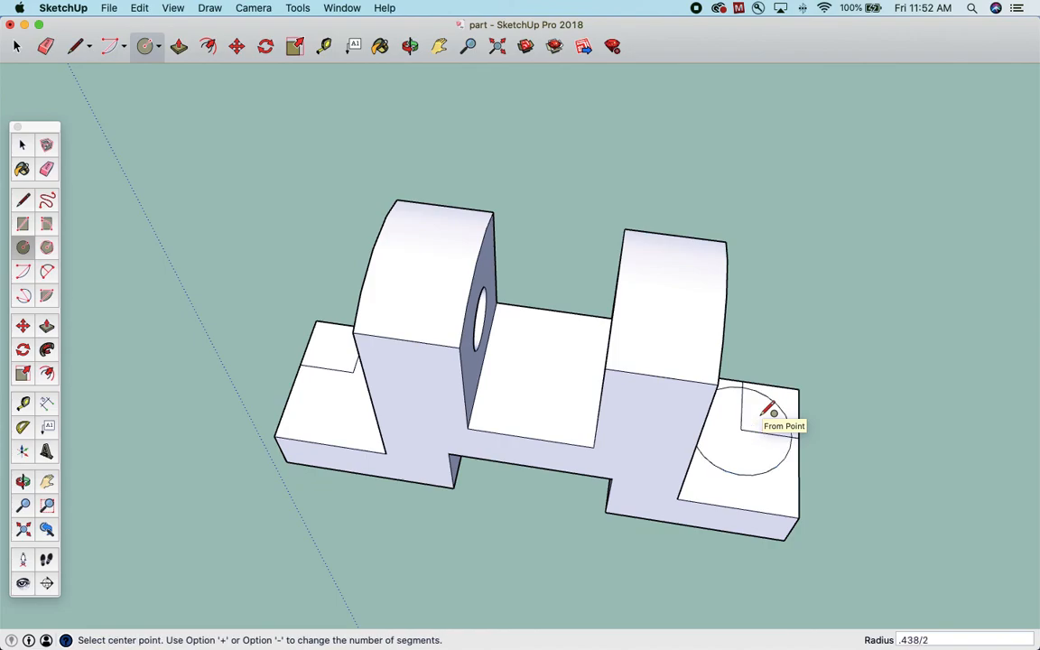
key(super+z)
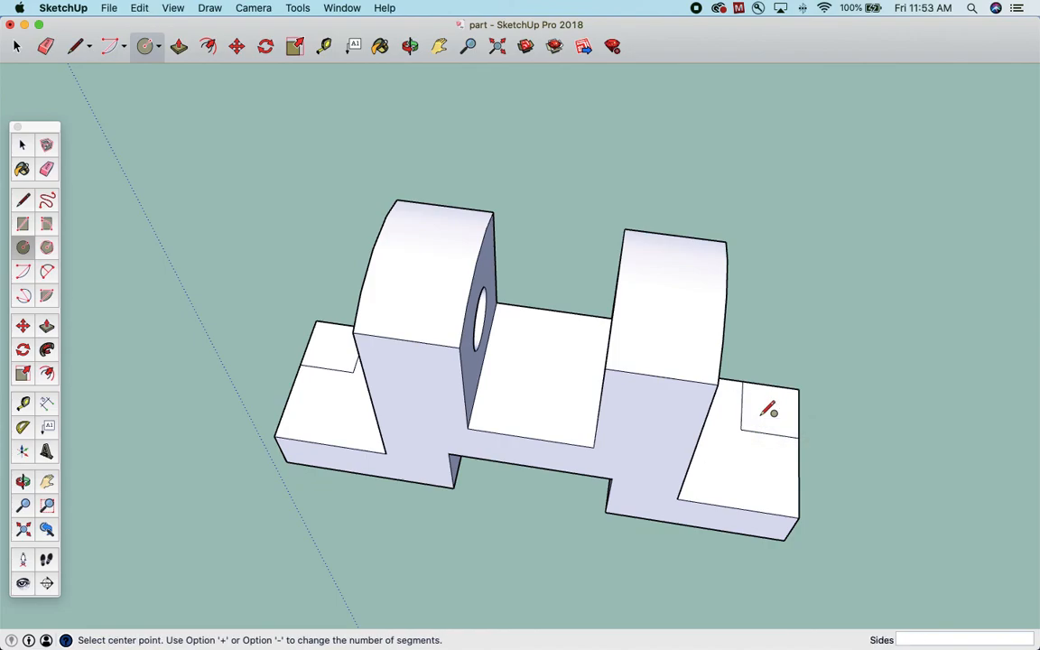
Switch to Calculator, divide .438 by 2 to get the flange hole radius, and close it
mouse_move(634, 637)
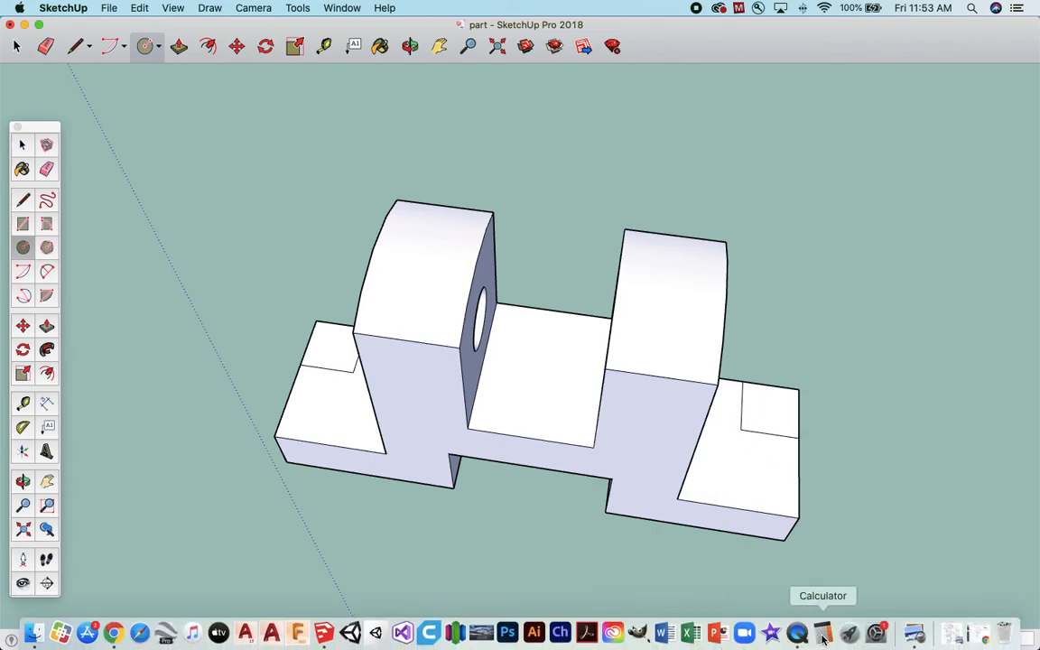
click(822, 635)
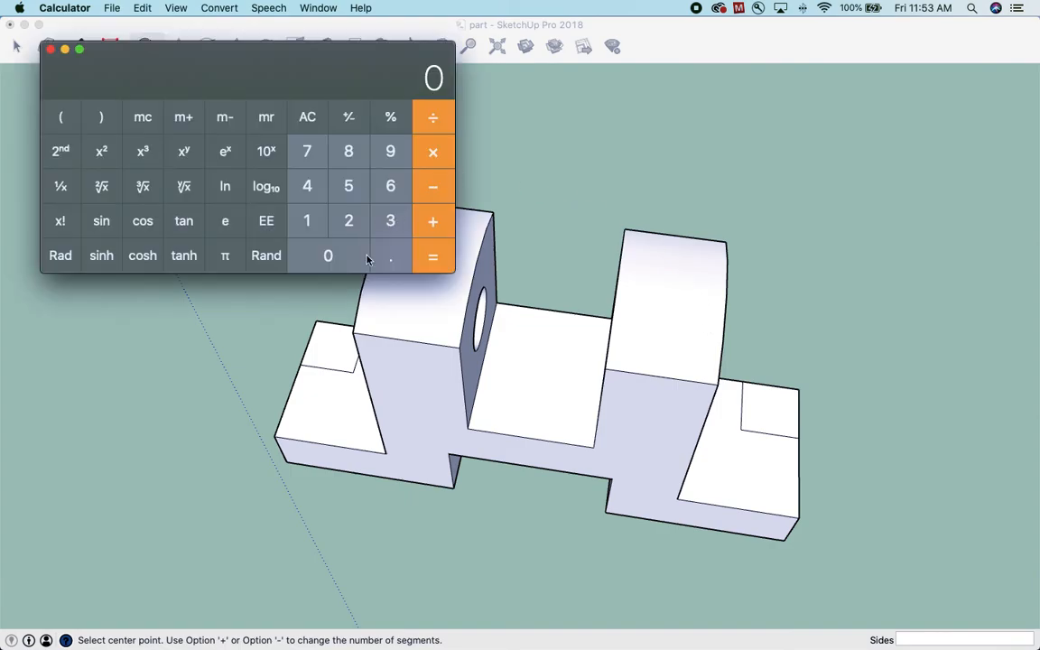
click(370, 259)
click(298, 181)
click(379, 220)
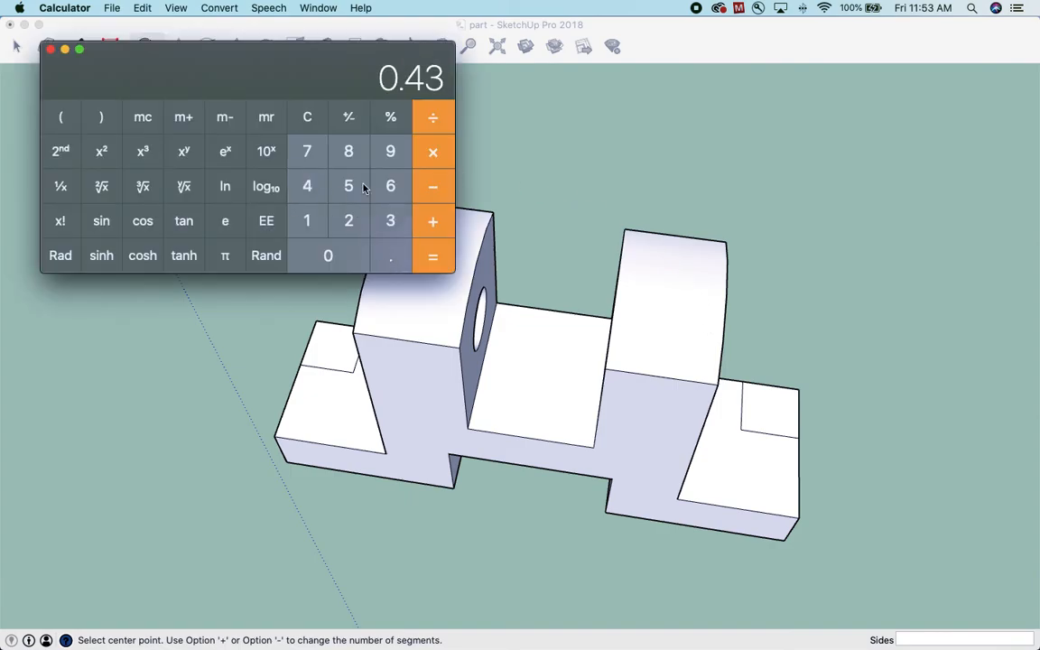
click(349, 153)
click(364, 224)
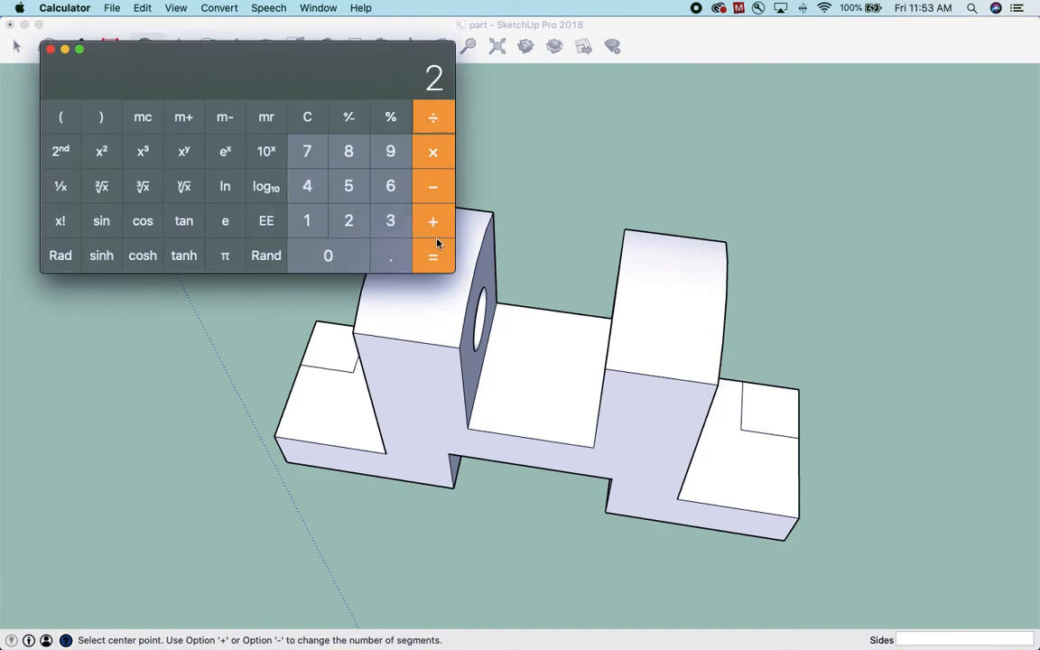
click(434, 256)
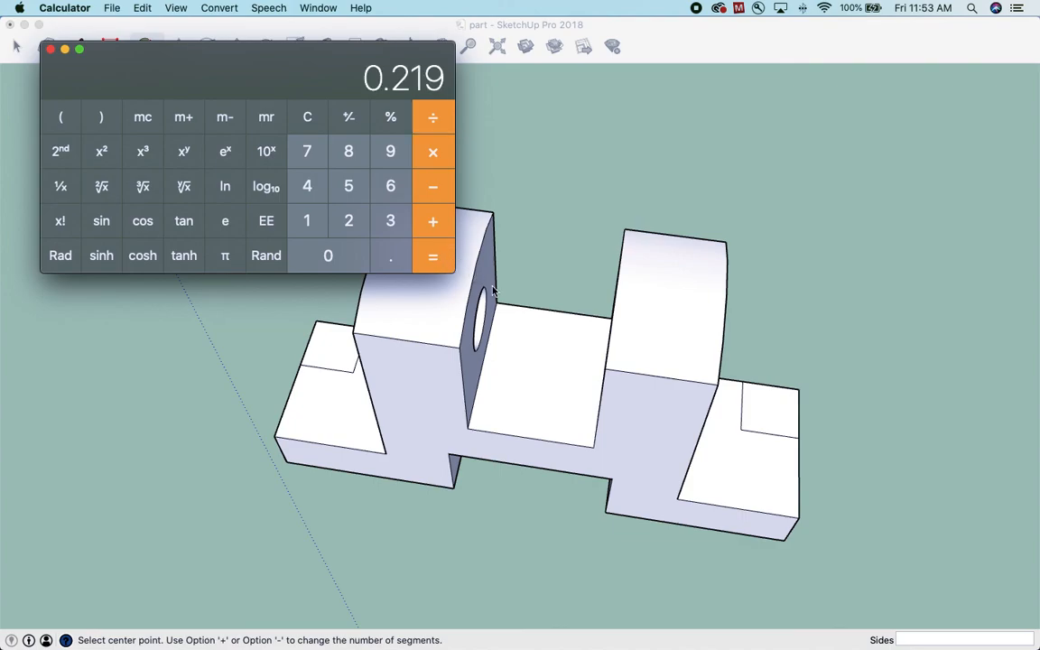
click(51, 49)
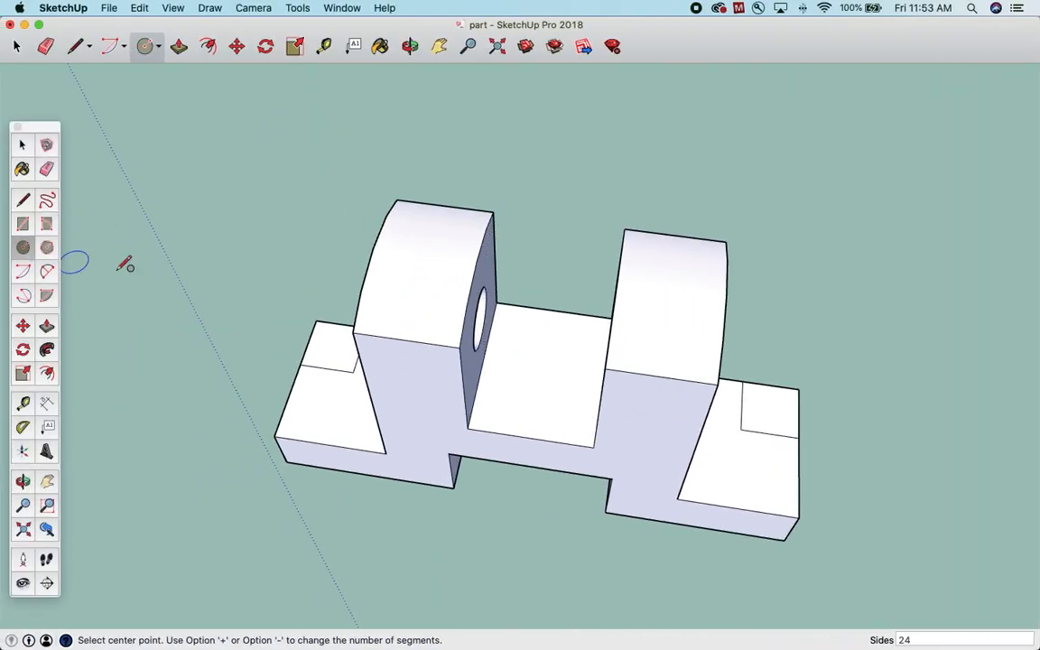
Draw a circle of radius .219 centred on the inner corner of each flange's construction square
click(741, 429)
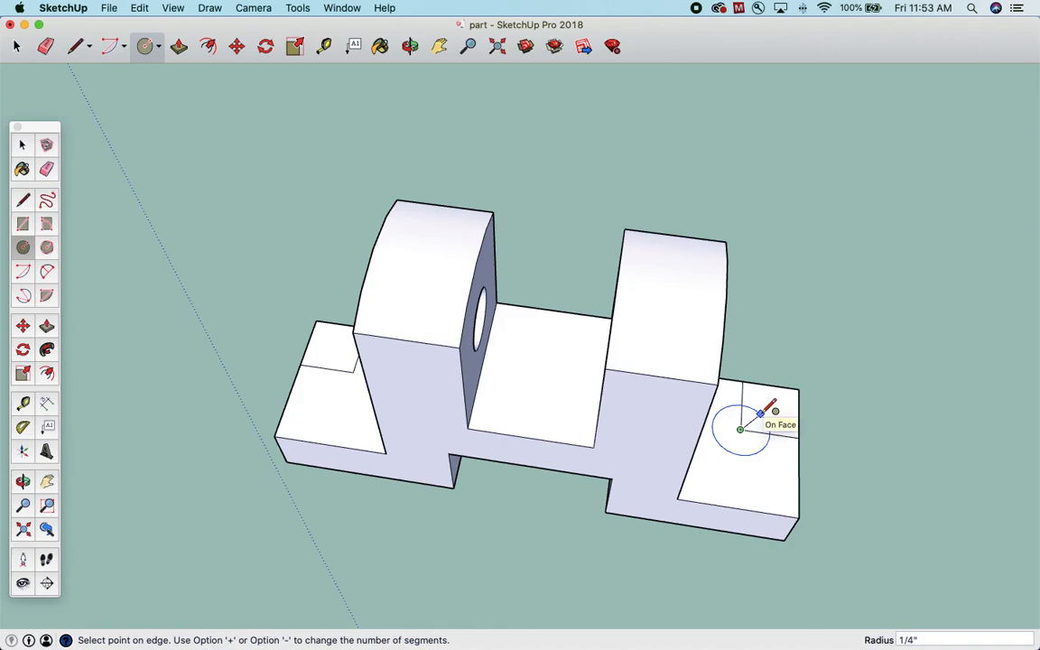
click(760, 412)
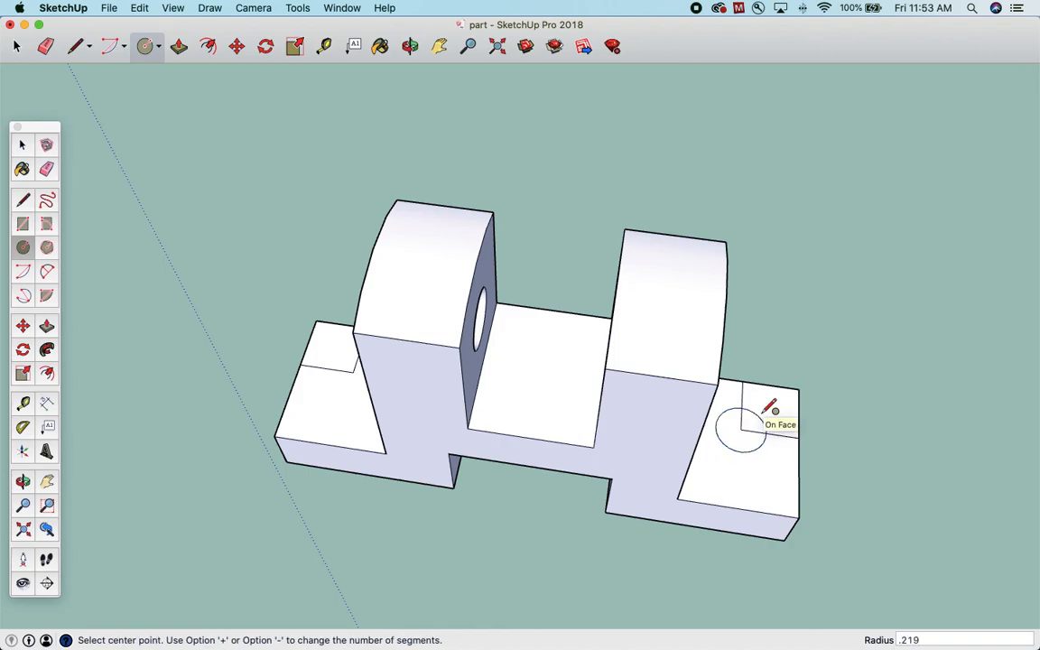
click(353, 372)
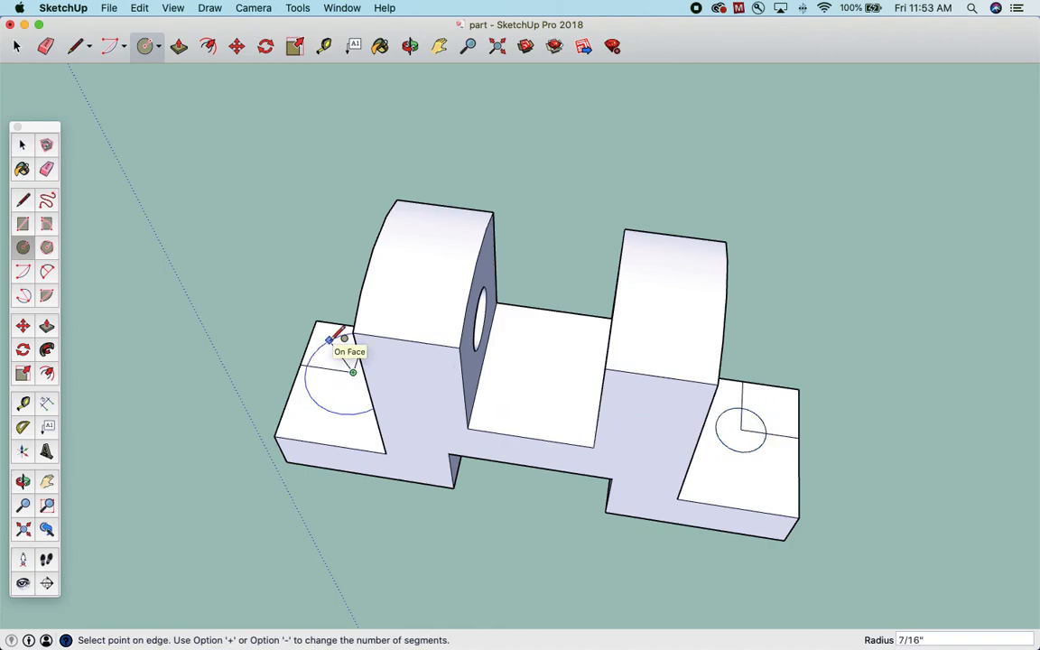
key(Return)
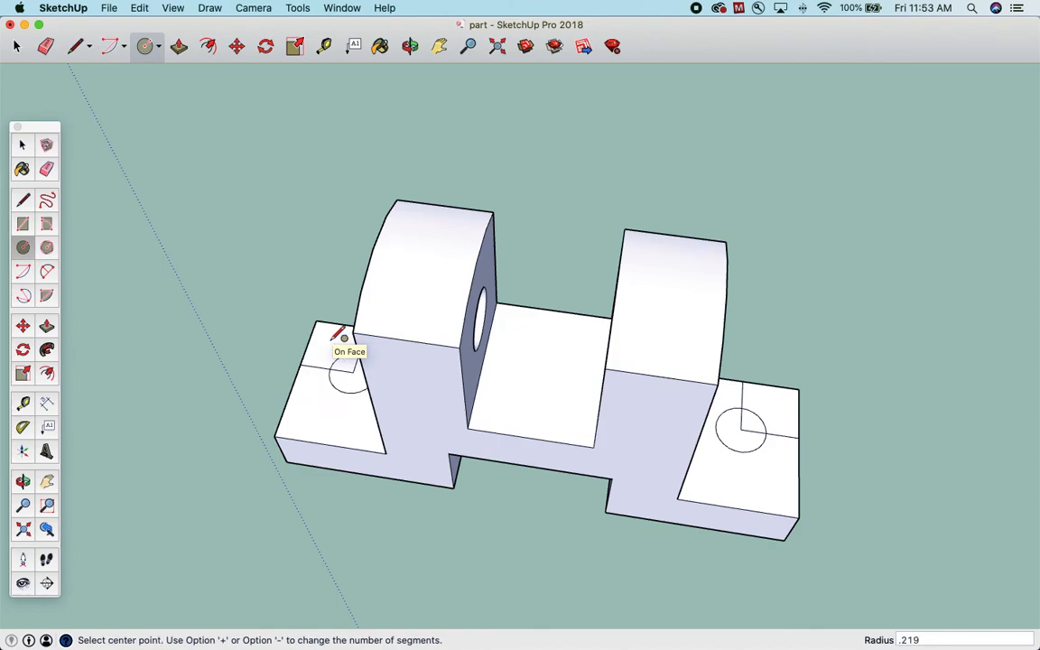
Delete the construction square lines on both base flanges, leaving only the two circles
click(22, 144)
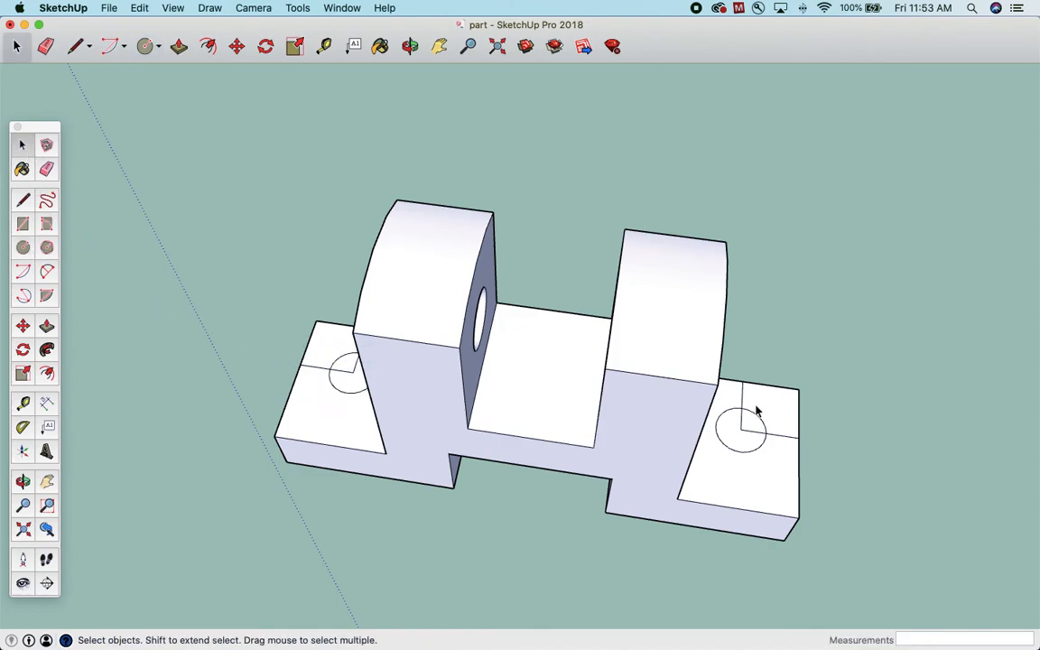
key(Delete)
key(Delete)
key(Delete)
click(741, 424)
key(Delete)
click(321, 366)
key(Delete)
click(410, 47)
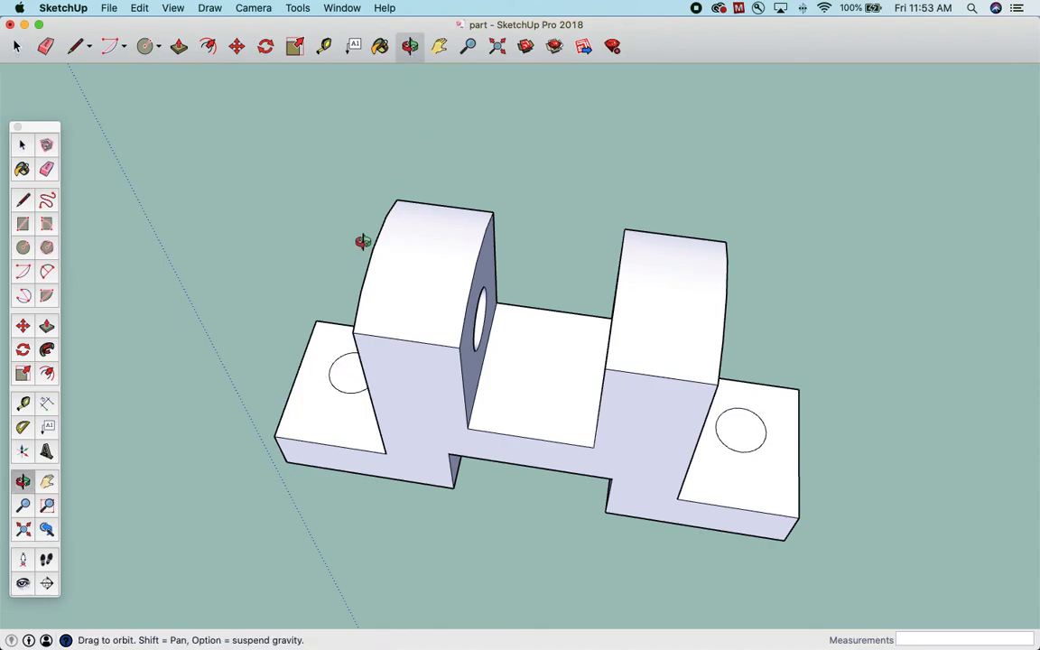
drag(361, 239, 530, 333)
click(17, 48)
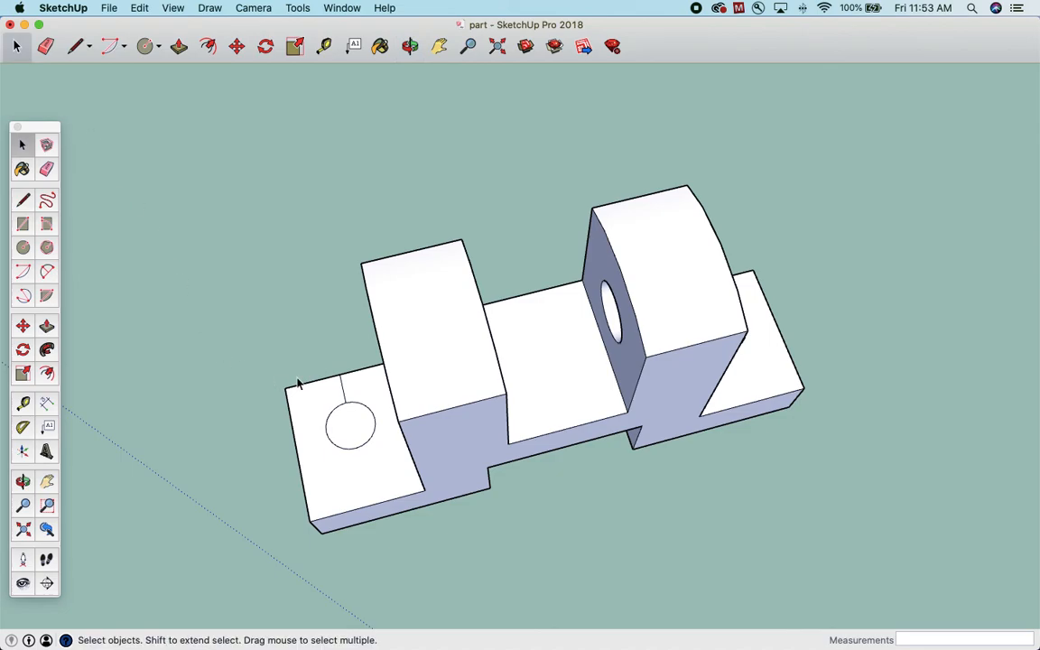
key(Delete)
Push the left flange's circle down .5 inch to cut a through hole
click(410, 46)
drag(352, 357, 365, 214)
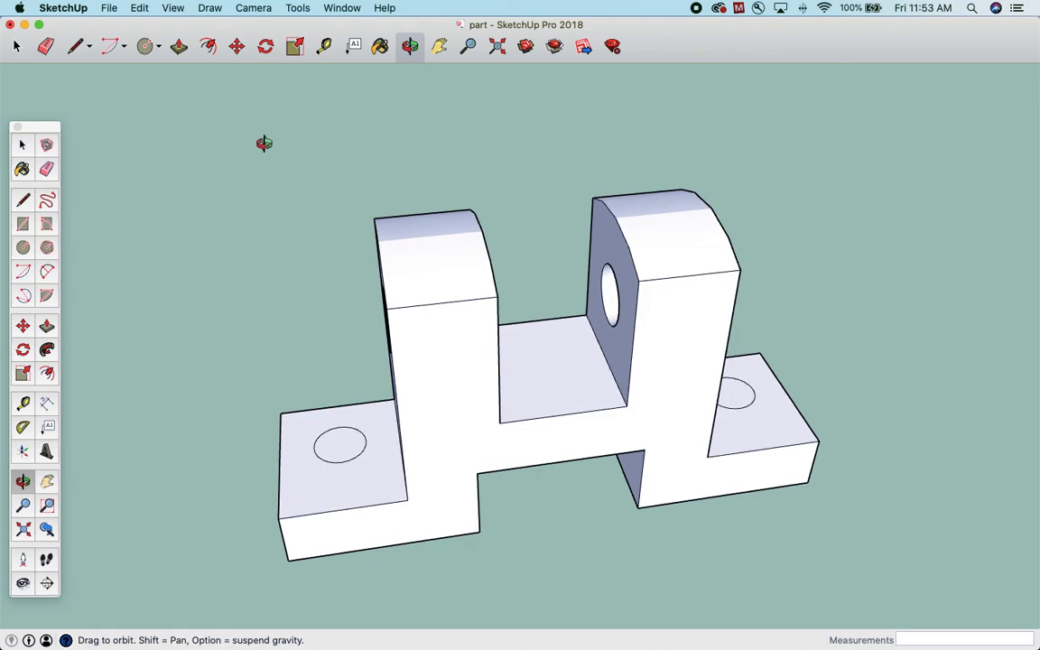
click(179, 46)
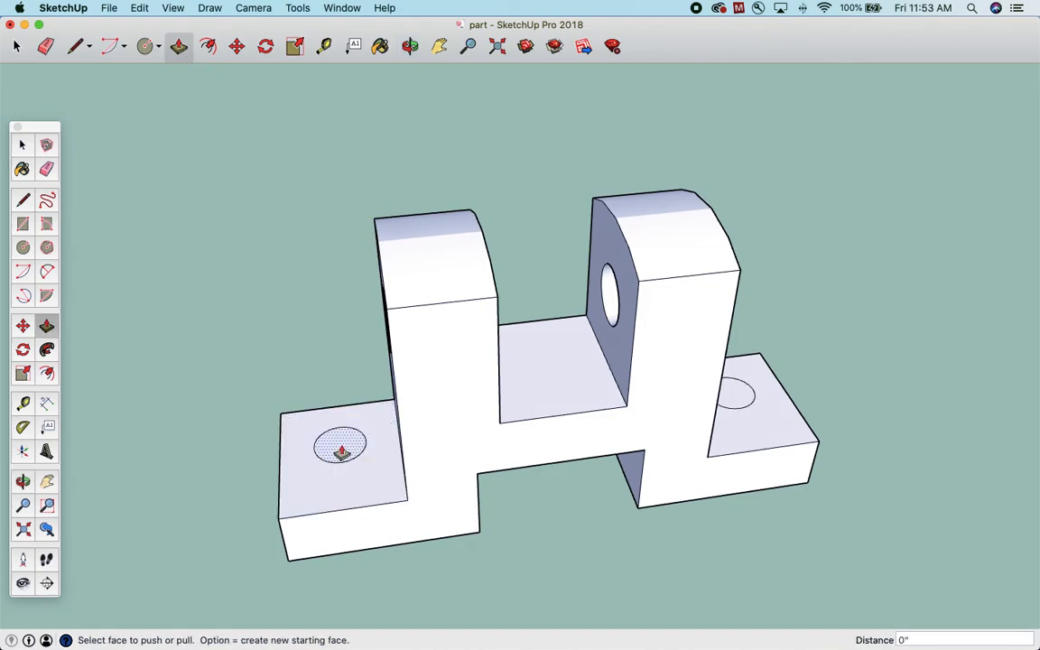
drag(339, 443, 438, 584)
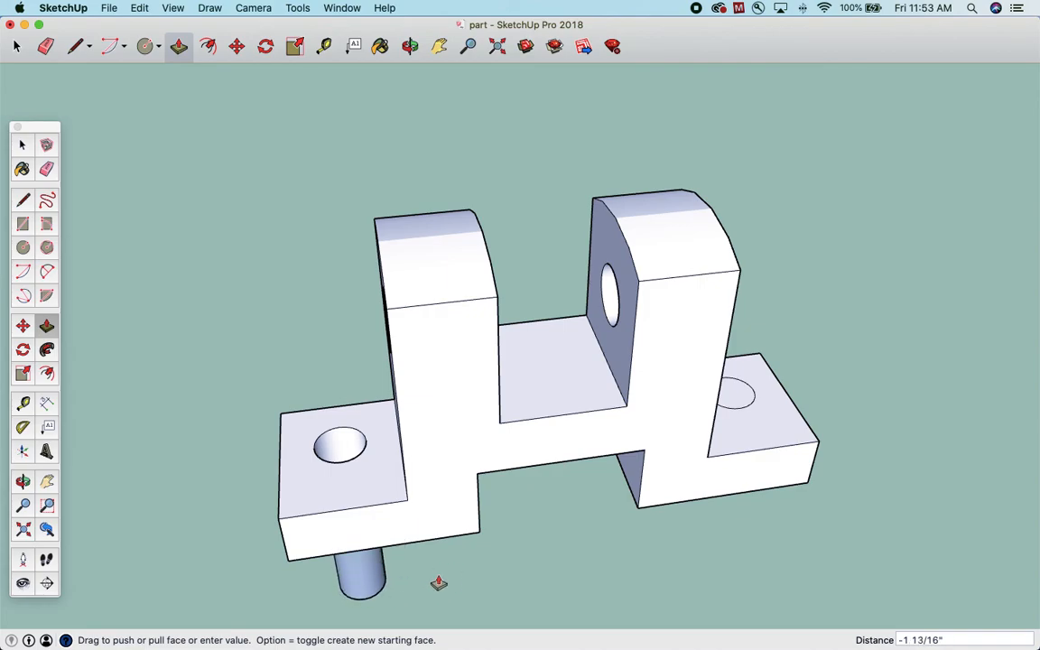
text(.5)
key(Return)
Push the right flange's circle down 1/2 inch to cut the matching through hole
click(410, 48)
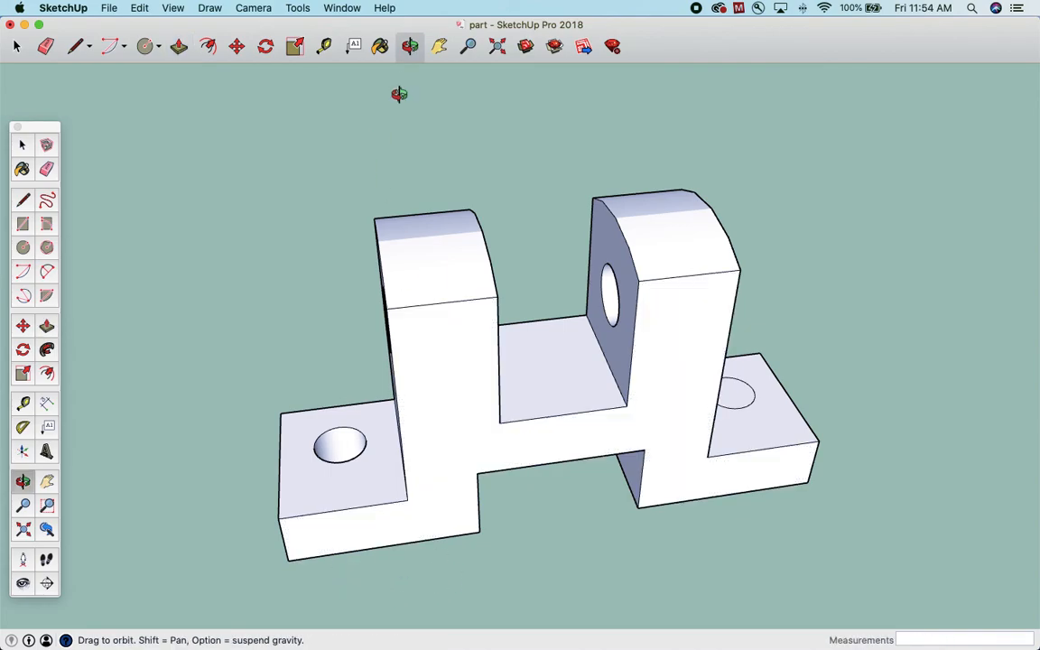
drag(399, 94, 256, 328)
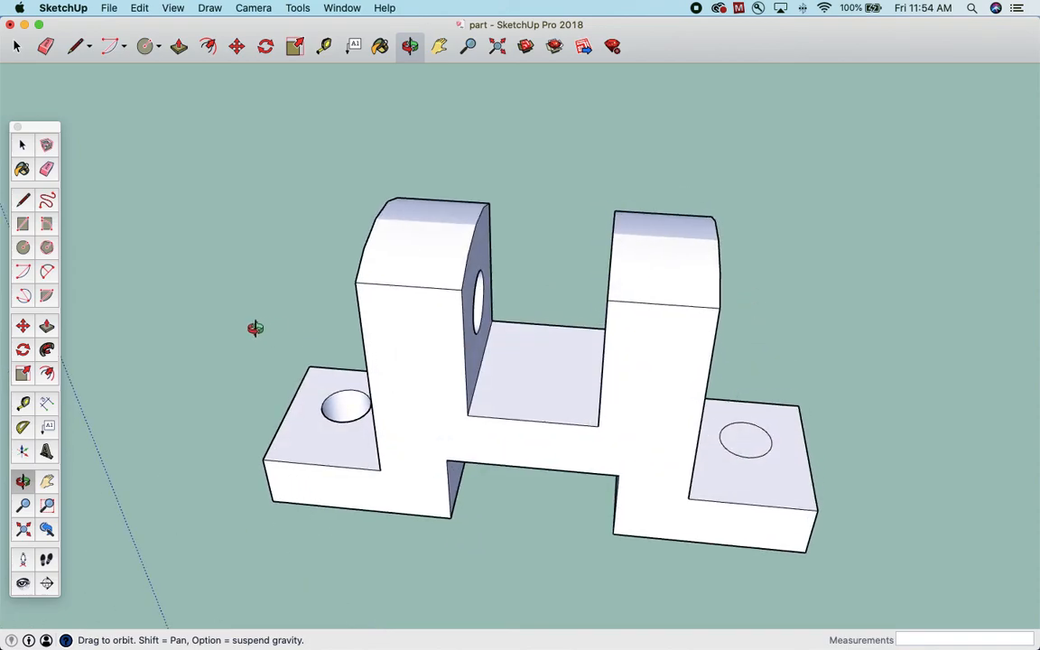
click(179, 45)
drag(739, 436, 801, 560)
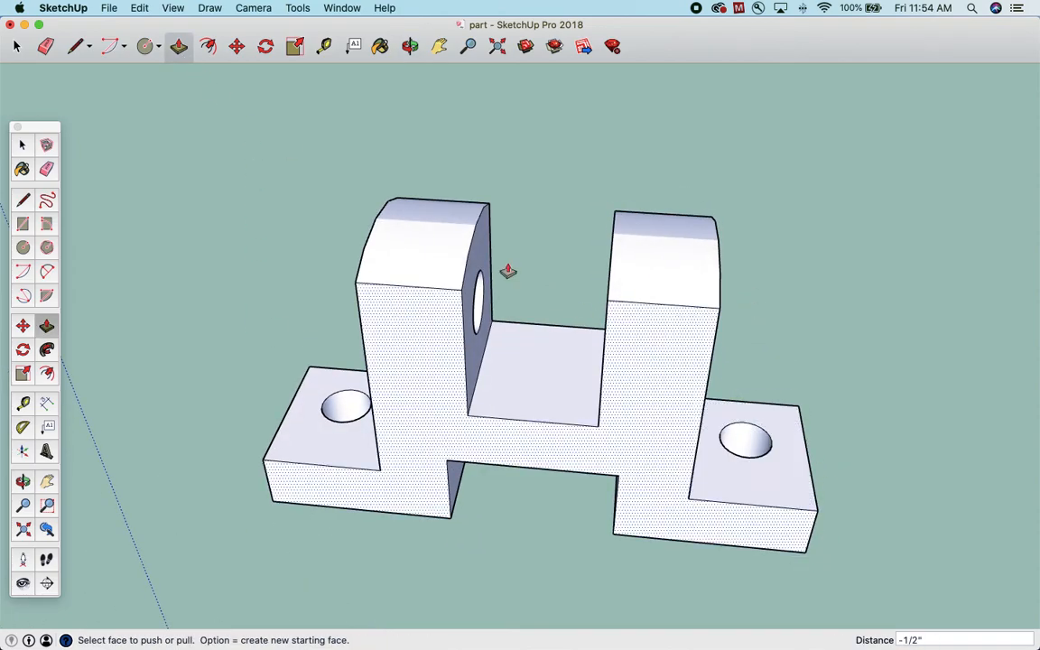
Mark .375 inch along both edges from the left flange's front outer corner and join the marks with a diagonal line
click(410, 45)
drag(553, 371, 398, 492)
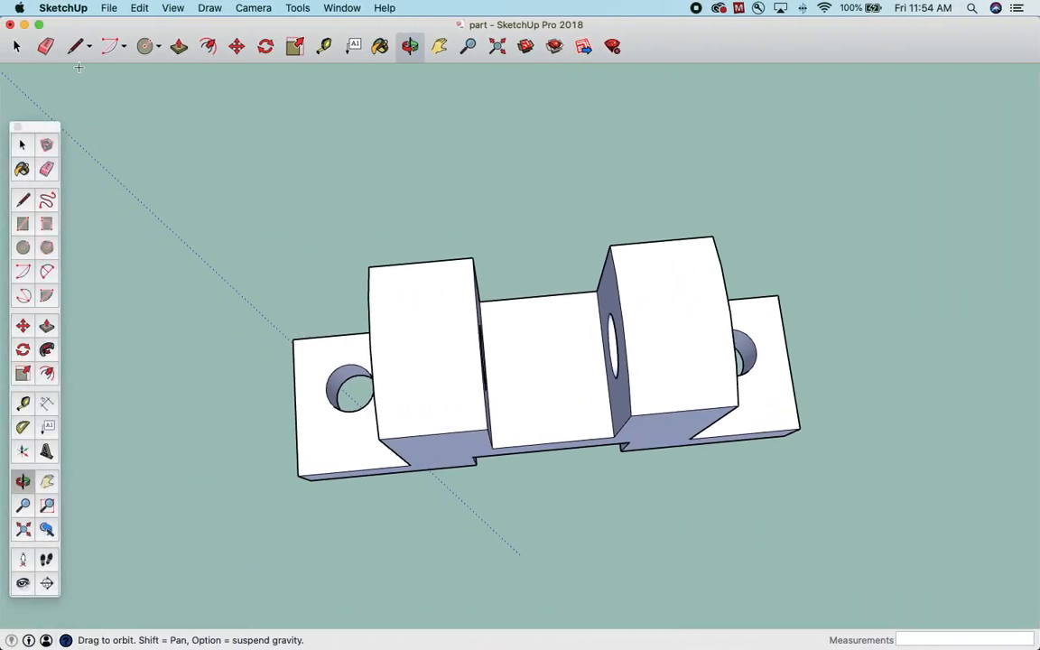
click(77, 46)
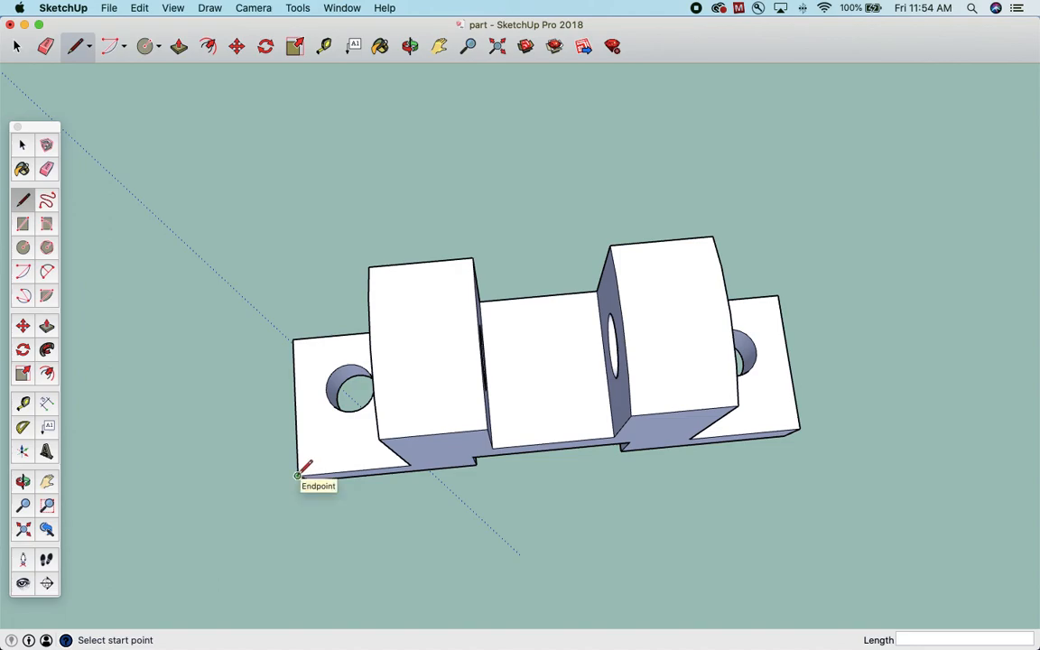
click(297, 475)
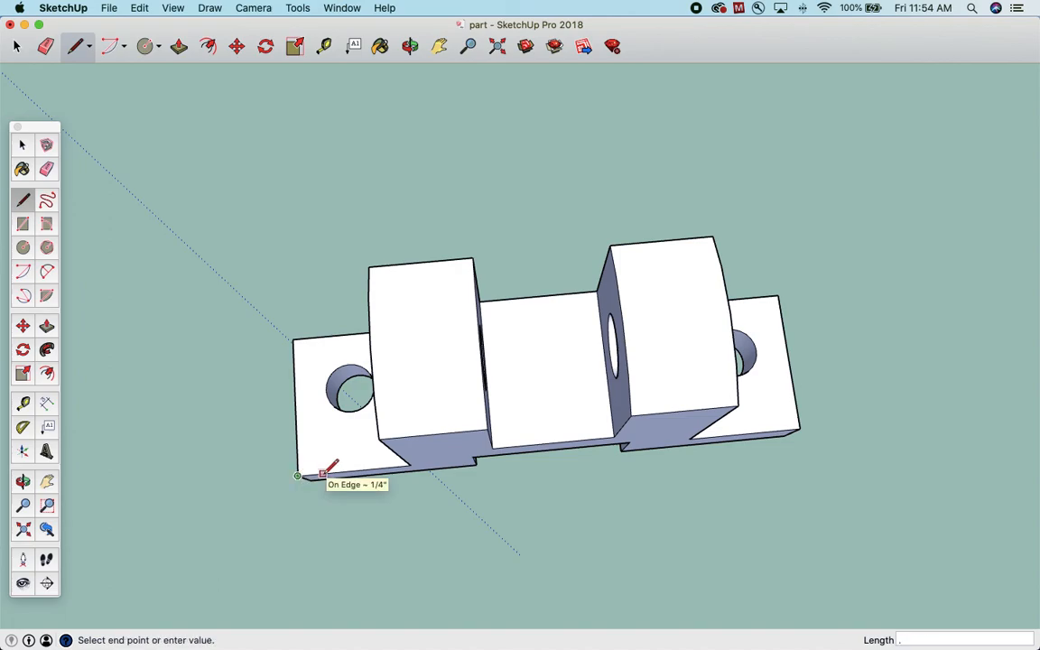
key(Escape)
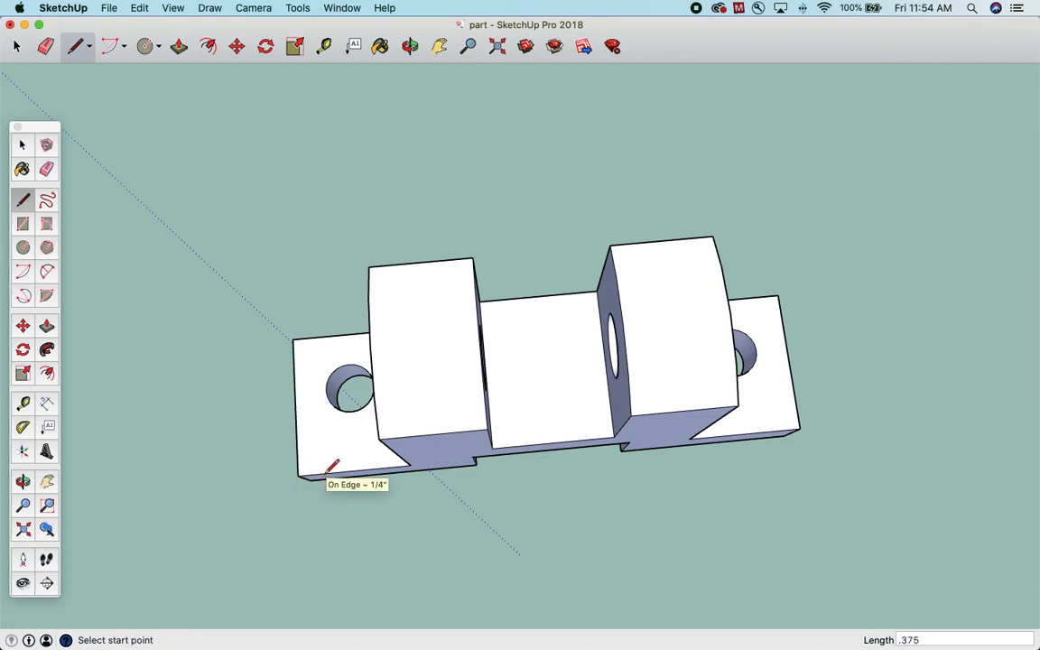
click(297, 475)
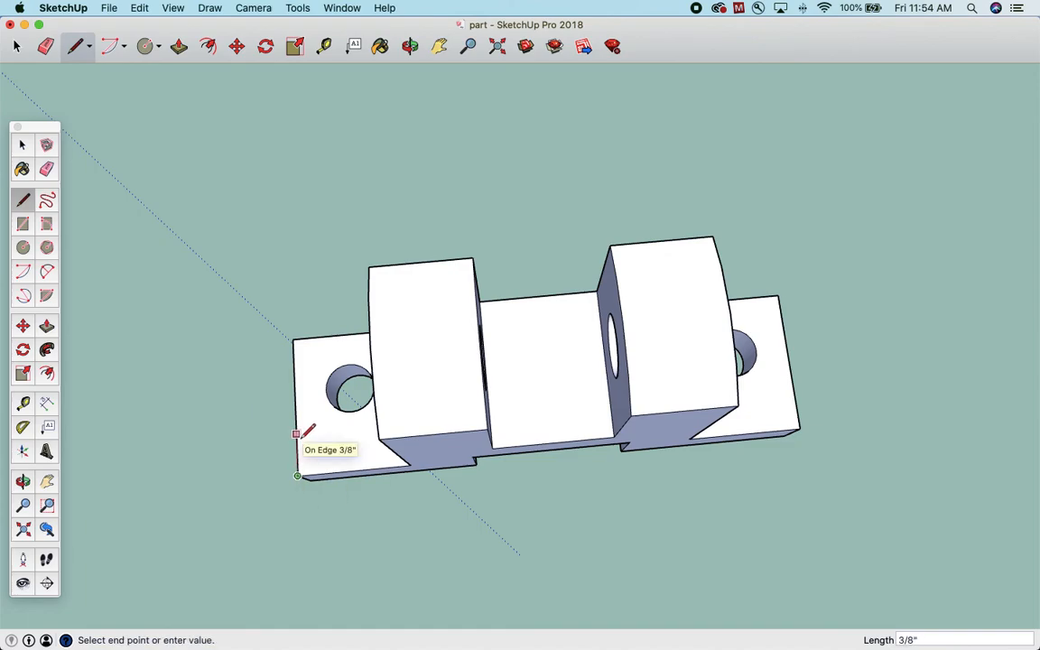
key(Escape)
click(296, 434)
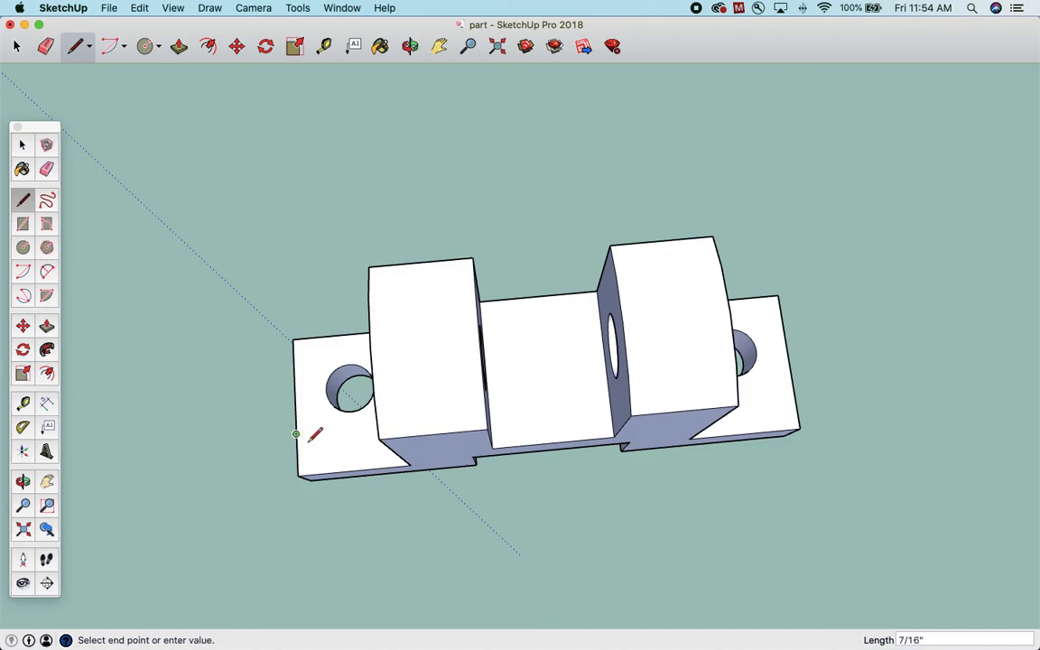
click(344, 470)
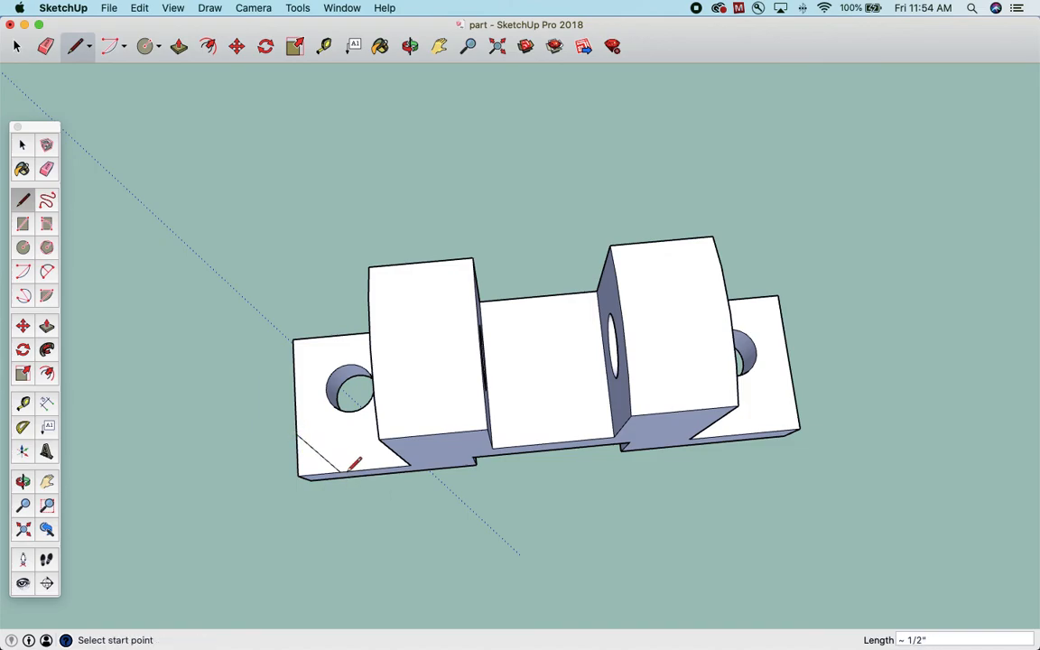
Push the left flange's triangular corner face down .5 inch to cut off the corner
click(47, 326)
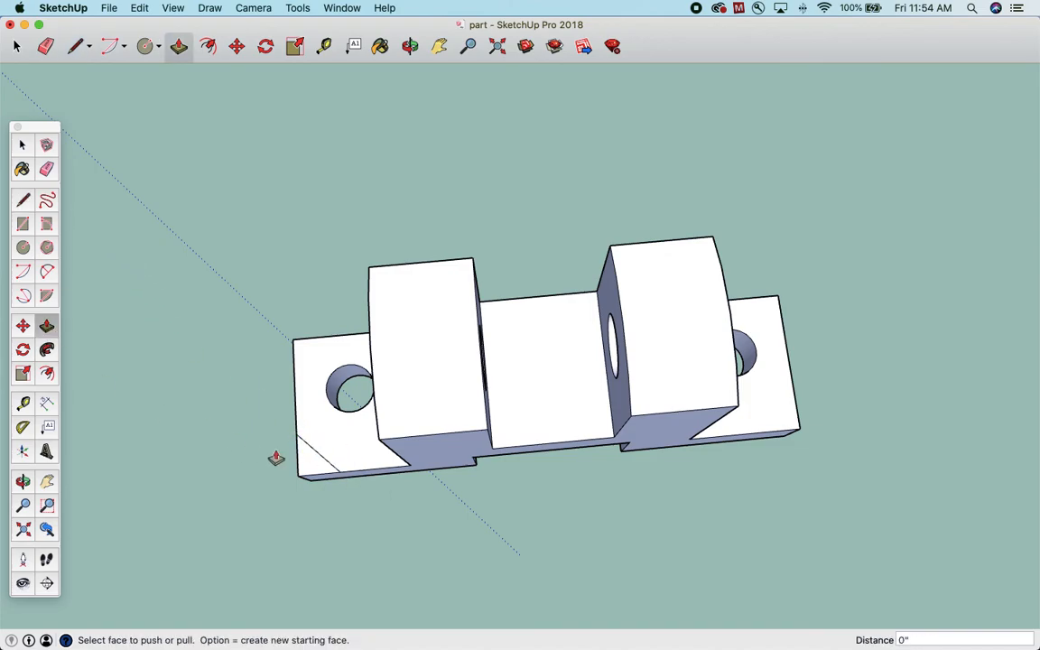
click(311, 464)
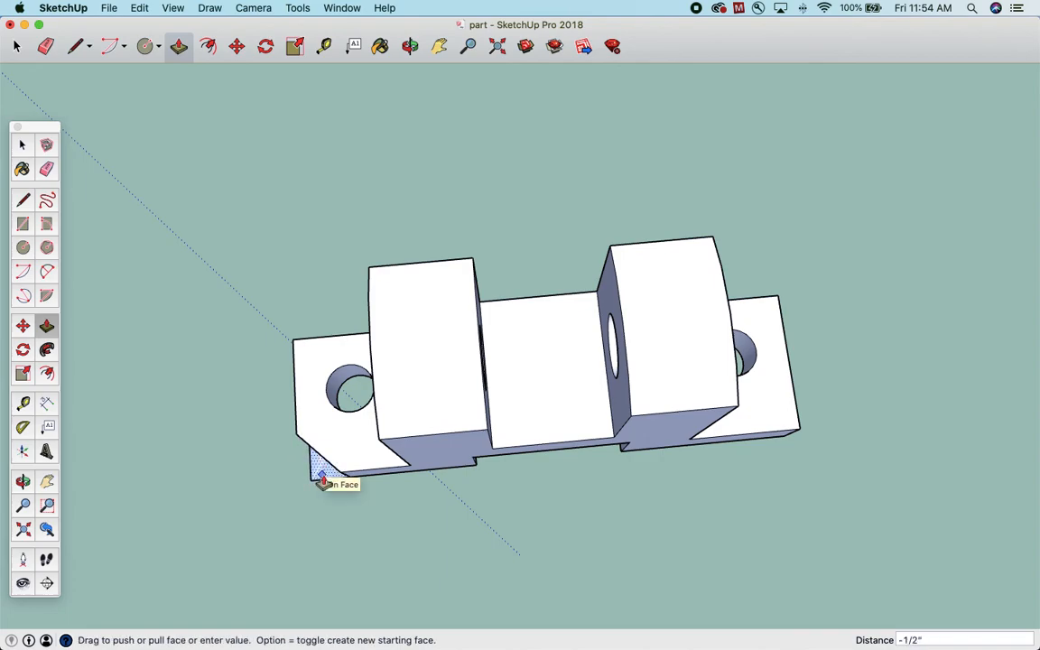
text(.5)
key(Return)
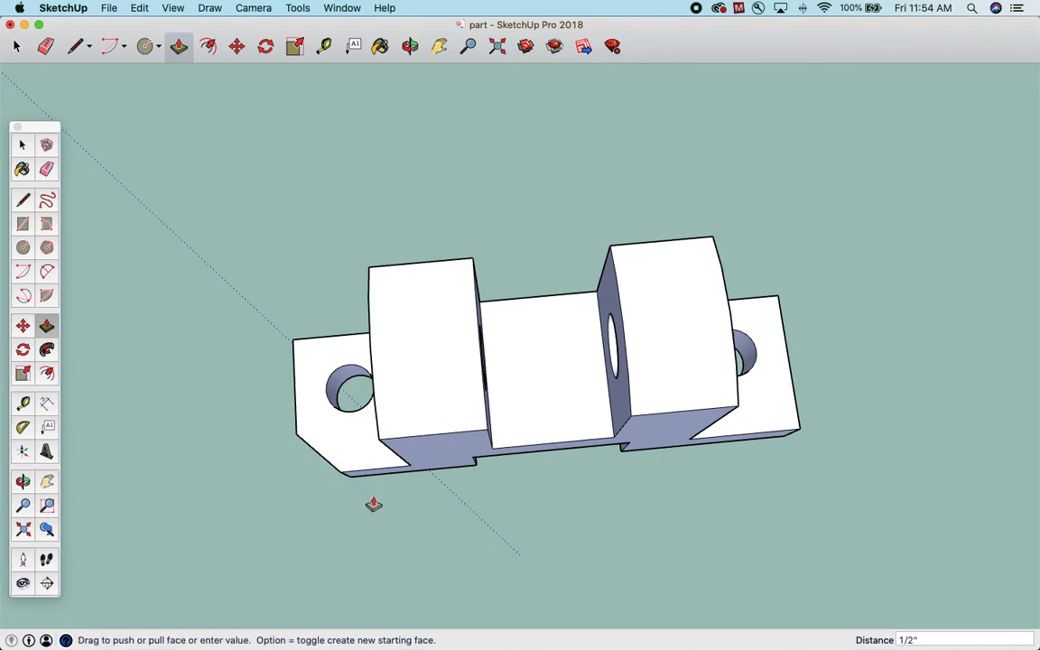
Mark 3/8 inch along both edges from the right flange's front outer corner and join the marks with a diagonal line
click(23, 200)
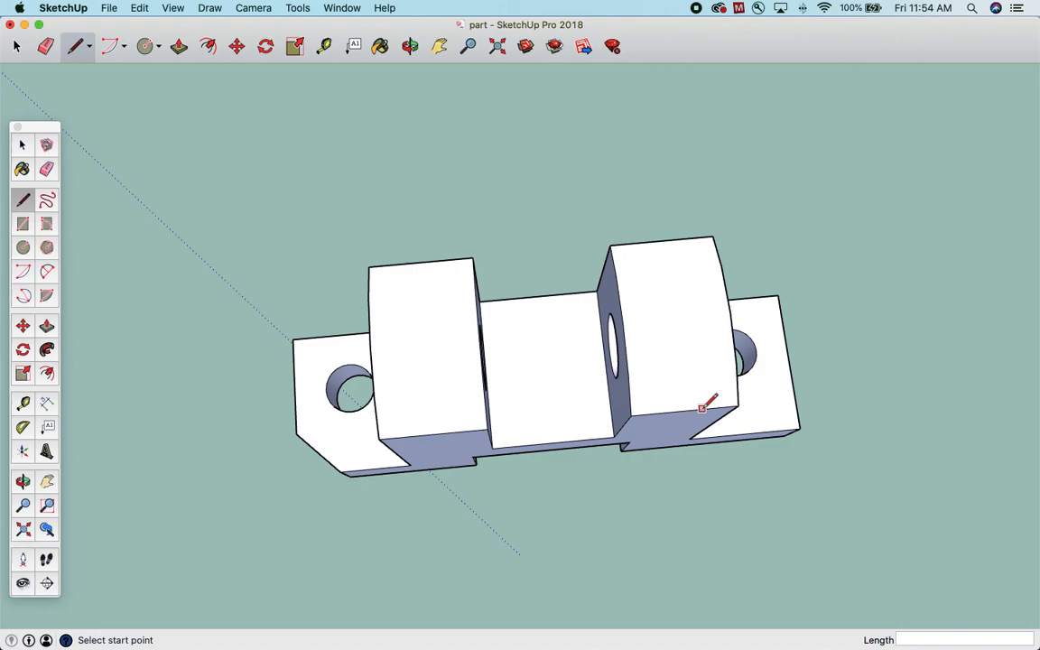
click(800, 429)
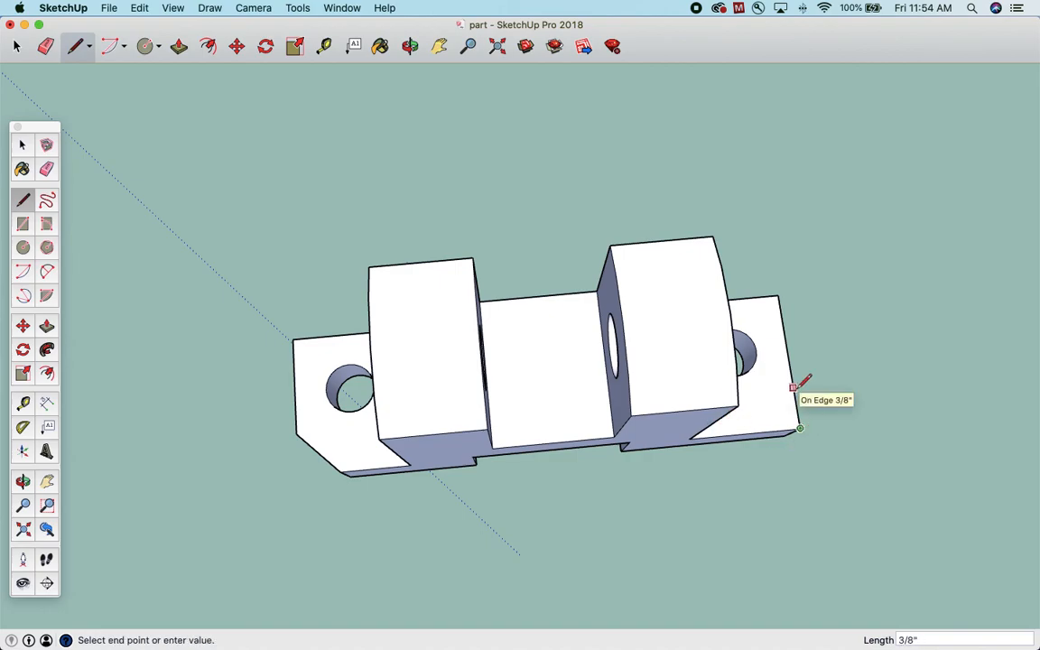
click(798, 395)
click(800, 428)
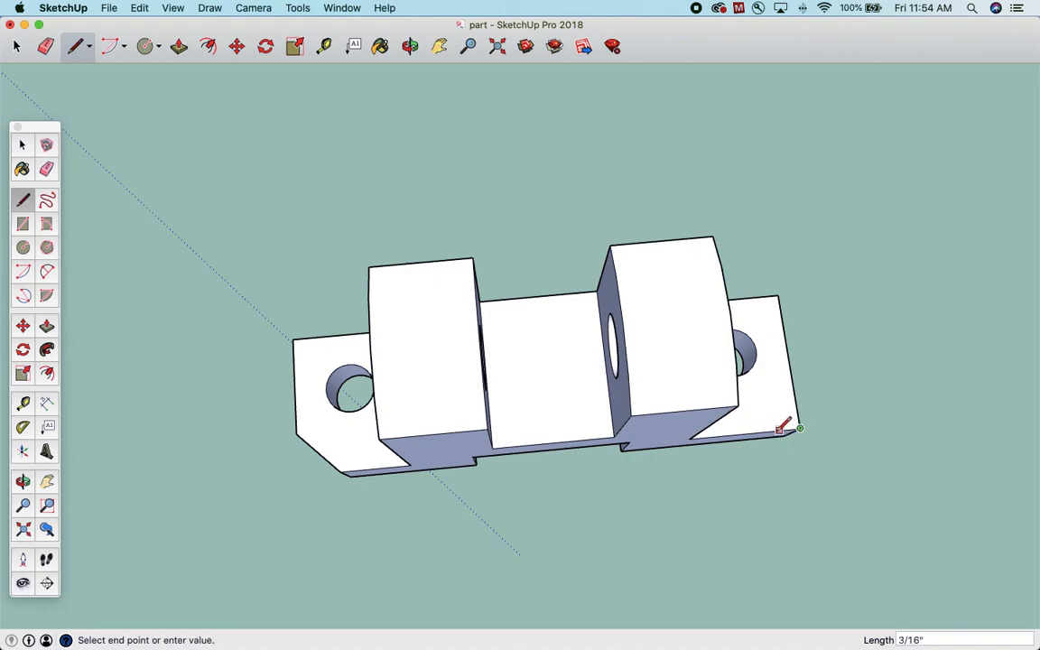
click(763, 432)
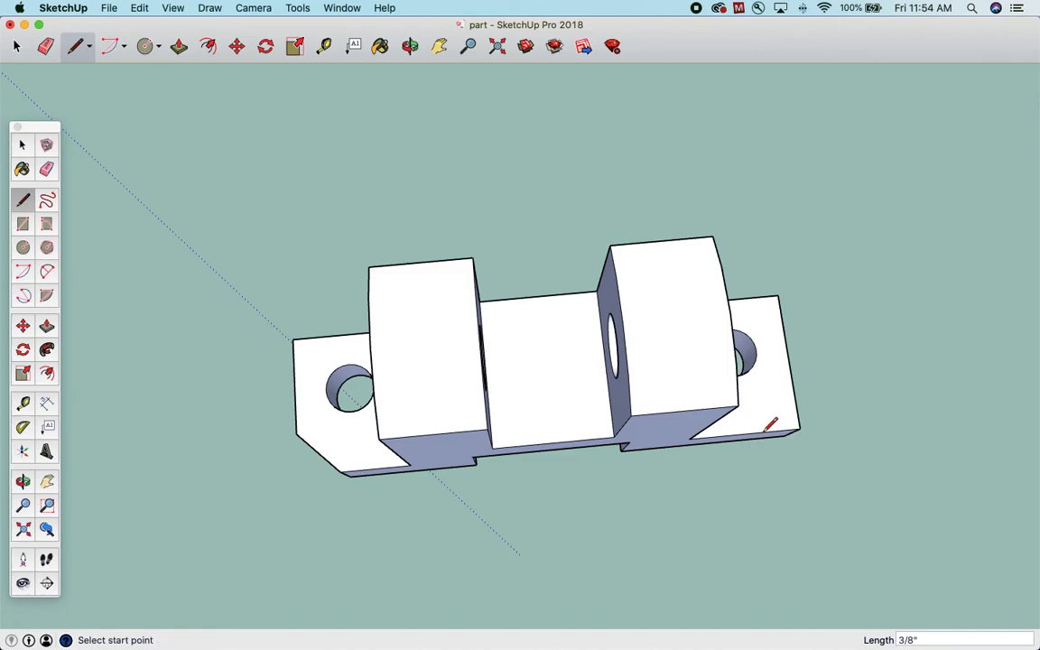
click(759, 432)
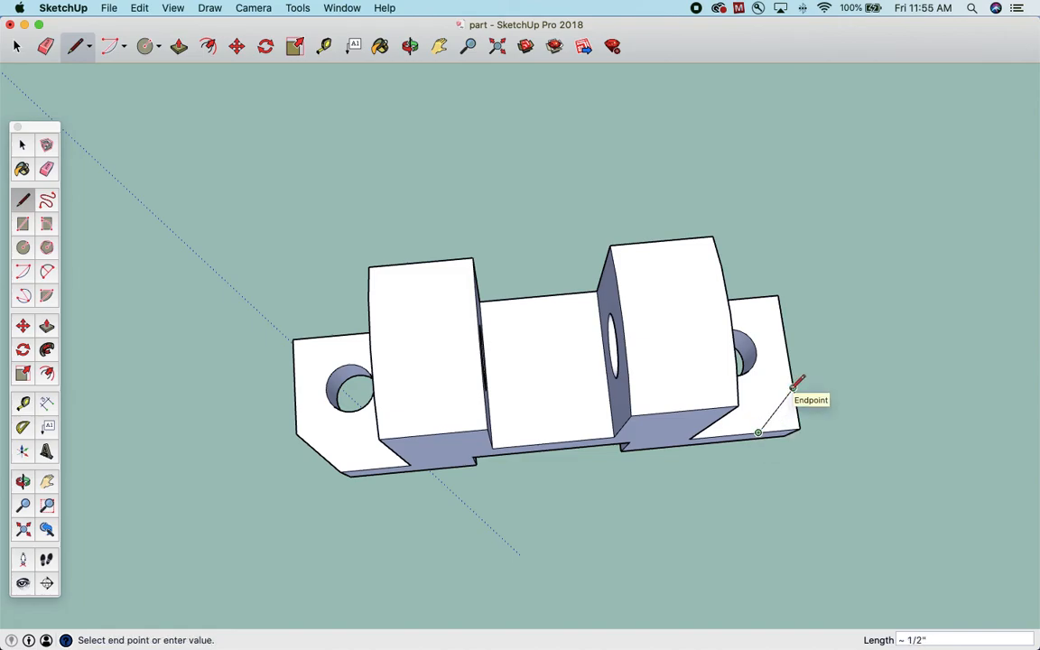
click(794, 387)
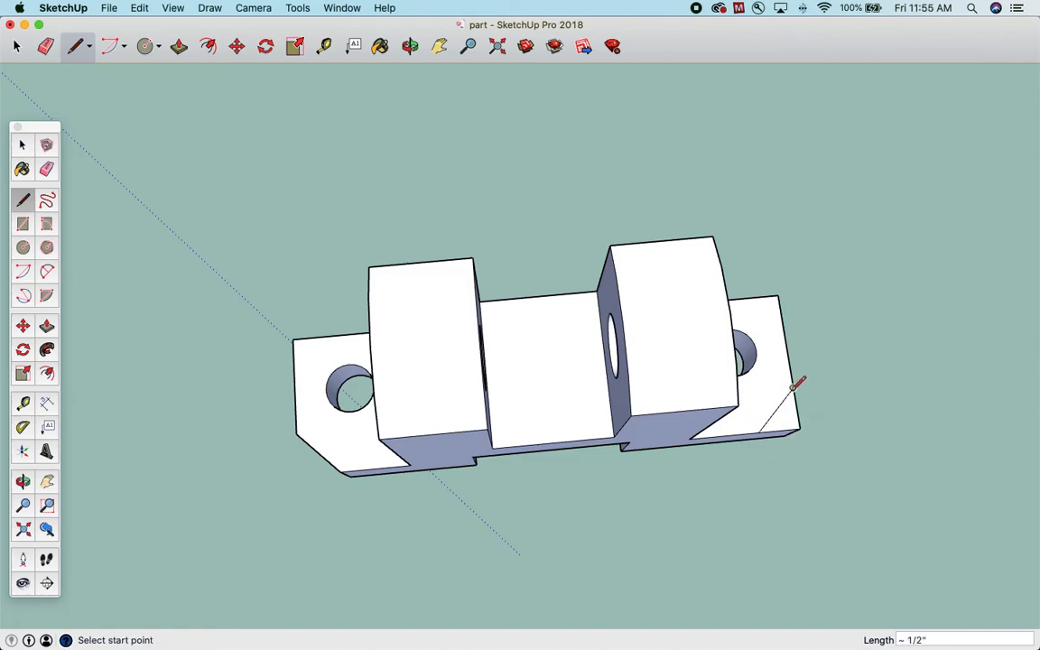
Push the right flange's triangular corner face down .5 inch to cut off the corner
click(46, 326)
click(788, 421)
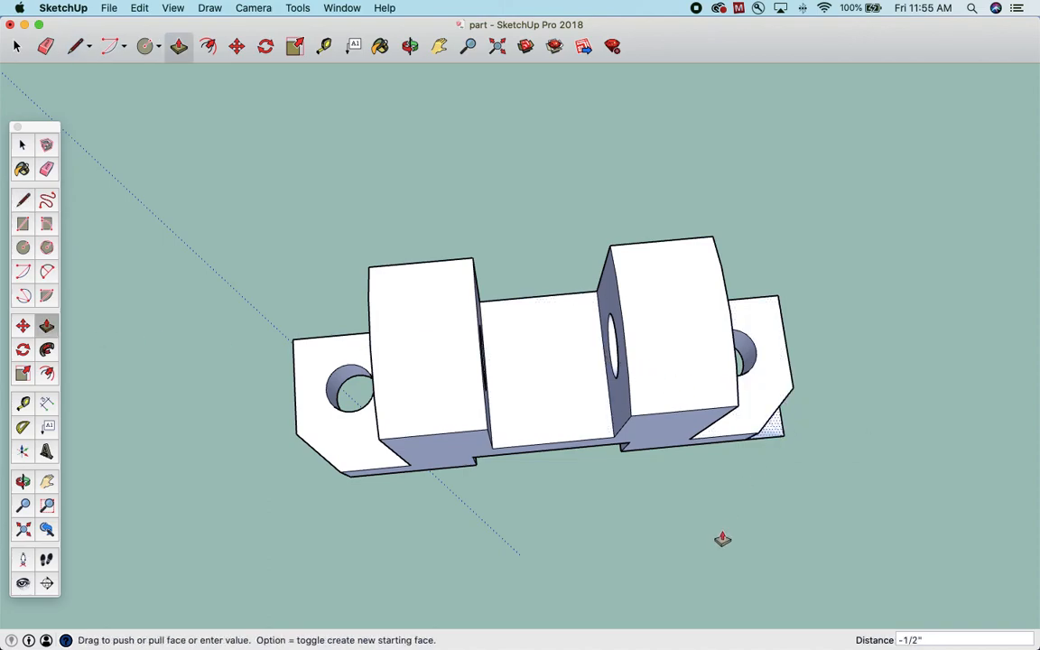
text(.)
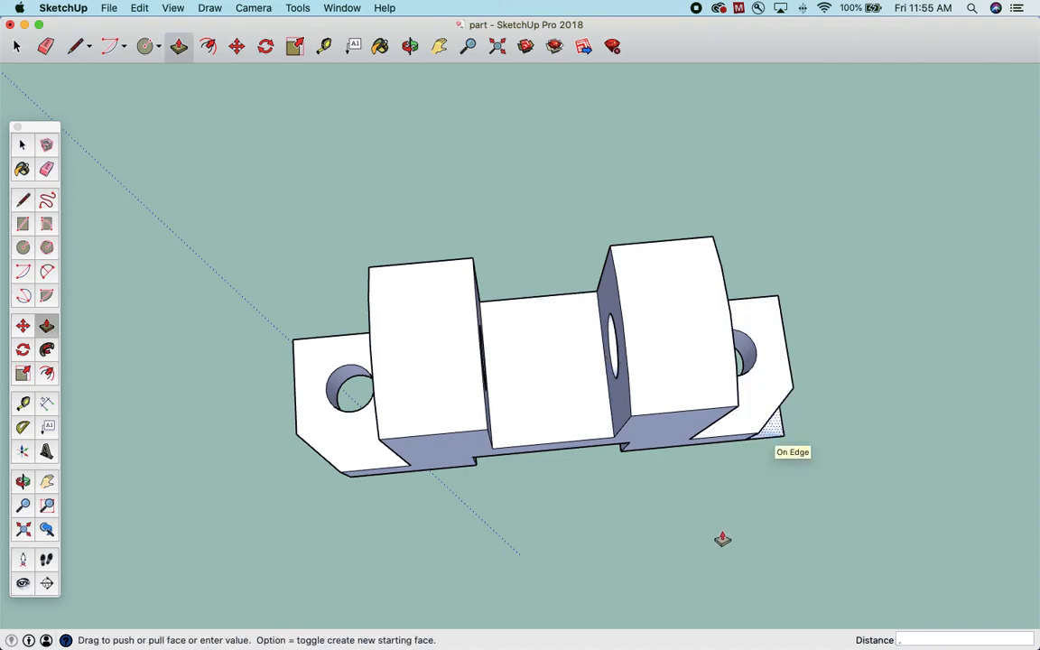
text(5)
key(Return)
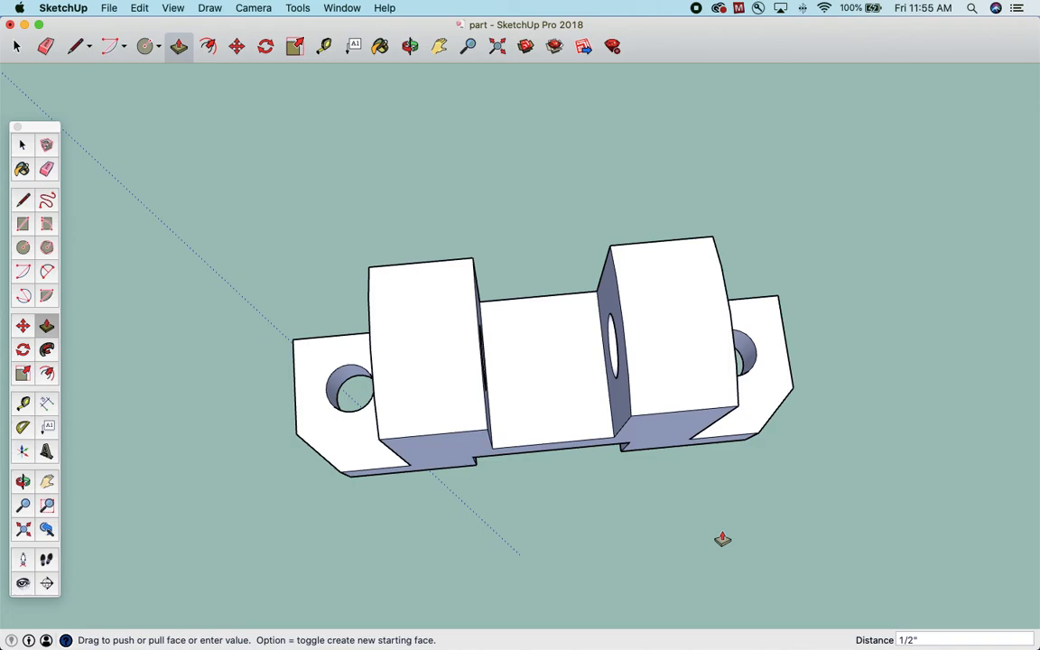
Inspect the finished bracket from the front, above and the side, checking the uprights, holes, chamfered corners and bottom notch
click(410, 45)
mouse_move(459, 300)
mouse_down()
mouse_move(506, 232)
mouse_move(453, 137)
mouse_move(281, 160)
mouse_move(585, 323)
mouse_move(610, 214)
mouse_move(640, 309)
mouse_move(651, 291)
mouse_up()
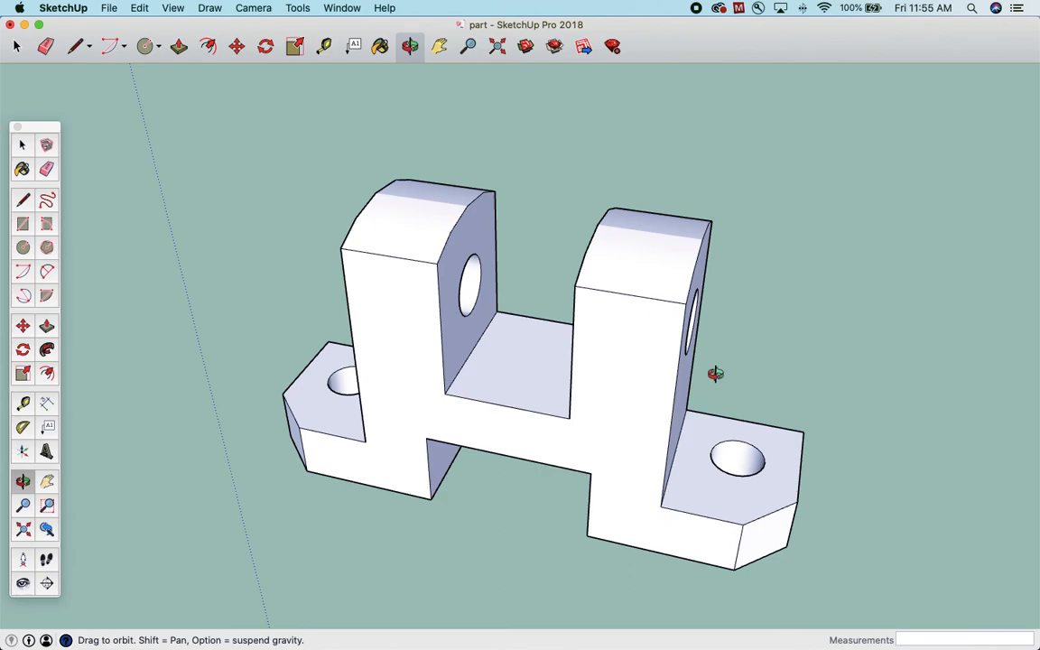
key(ctrl+Right)
drag(479, 330, 353, 564)
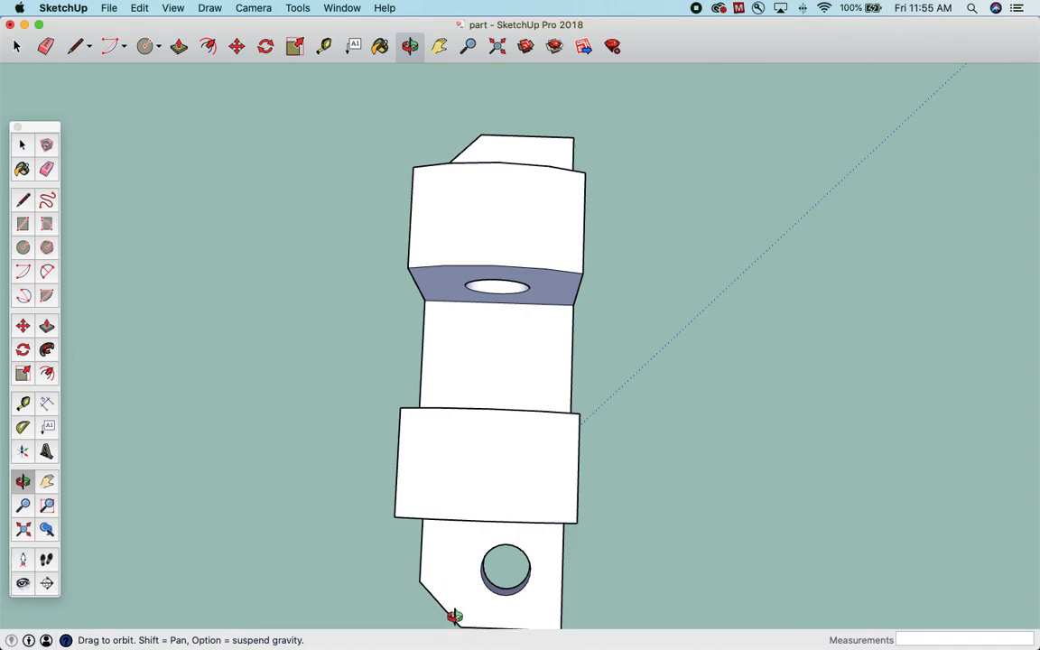
drag(454, 616, 646, 340)
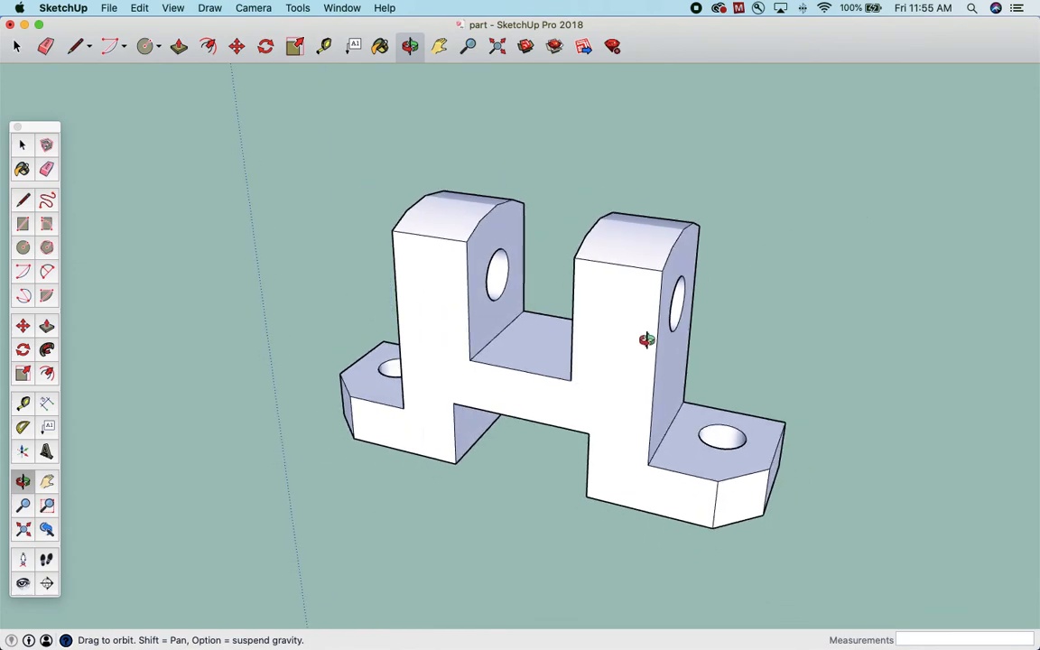
scroll(647, 340, up, 3)
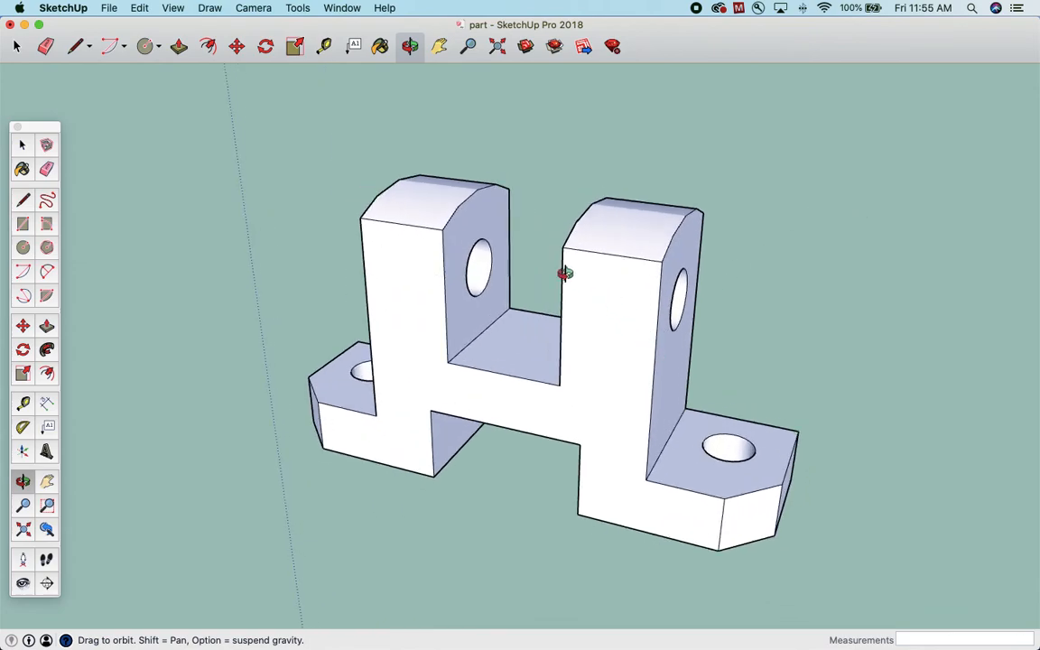